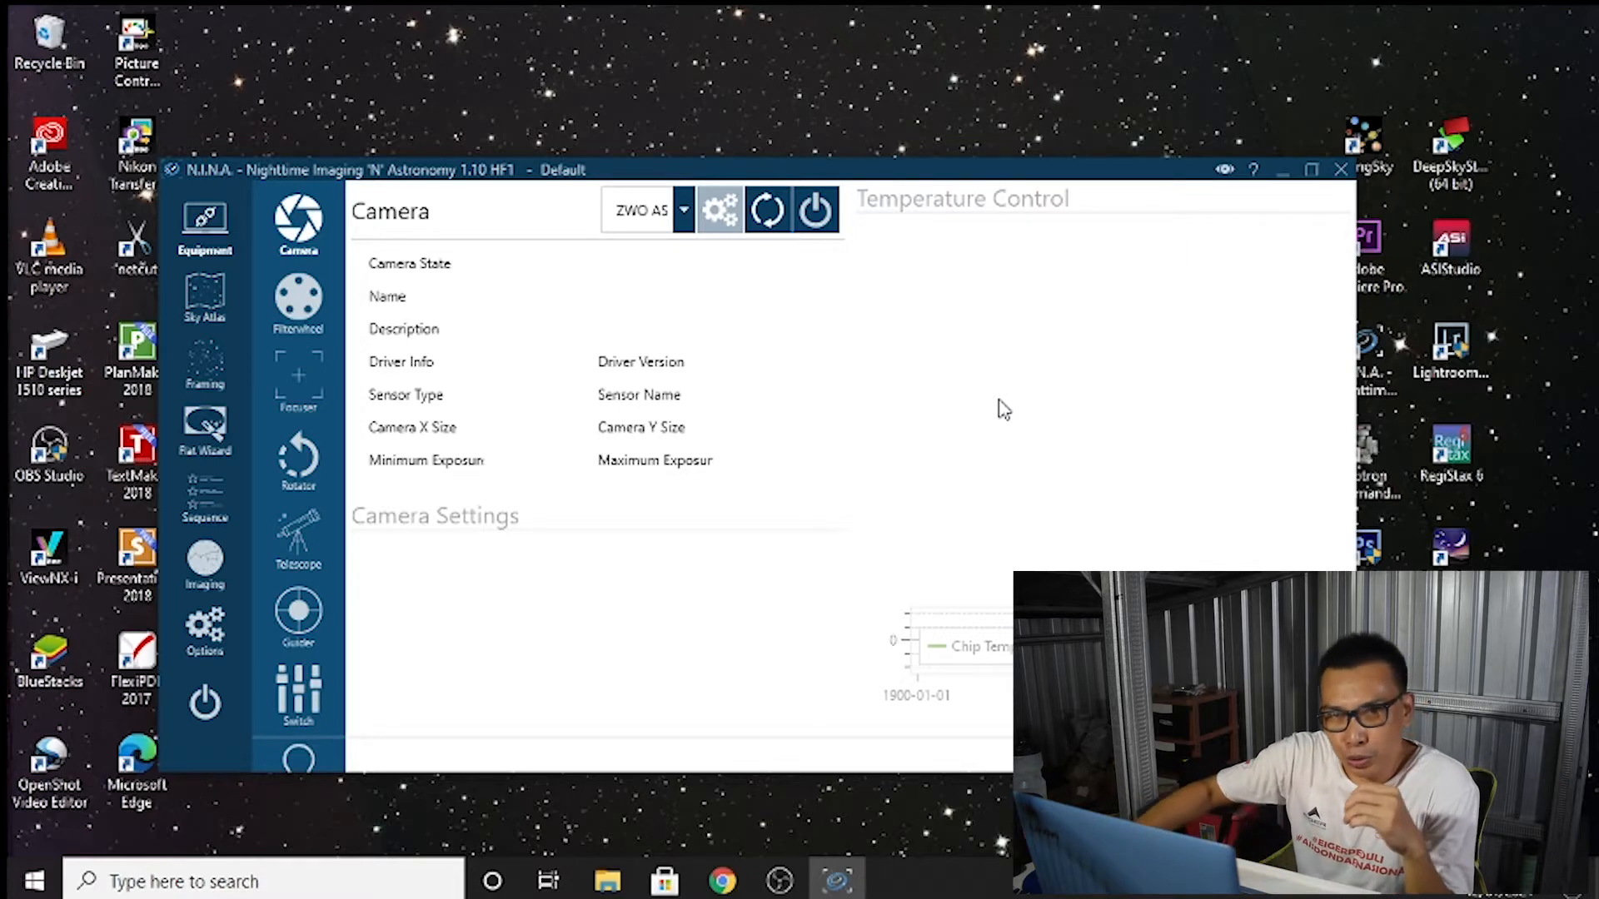
Maximize the N.I.N.A. window and look through the Sequence, Imaging and Options pages, returning to the Equipment page
click(1311, 170)
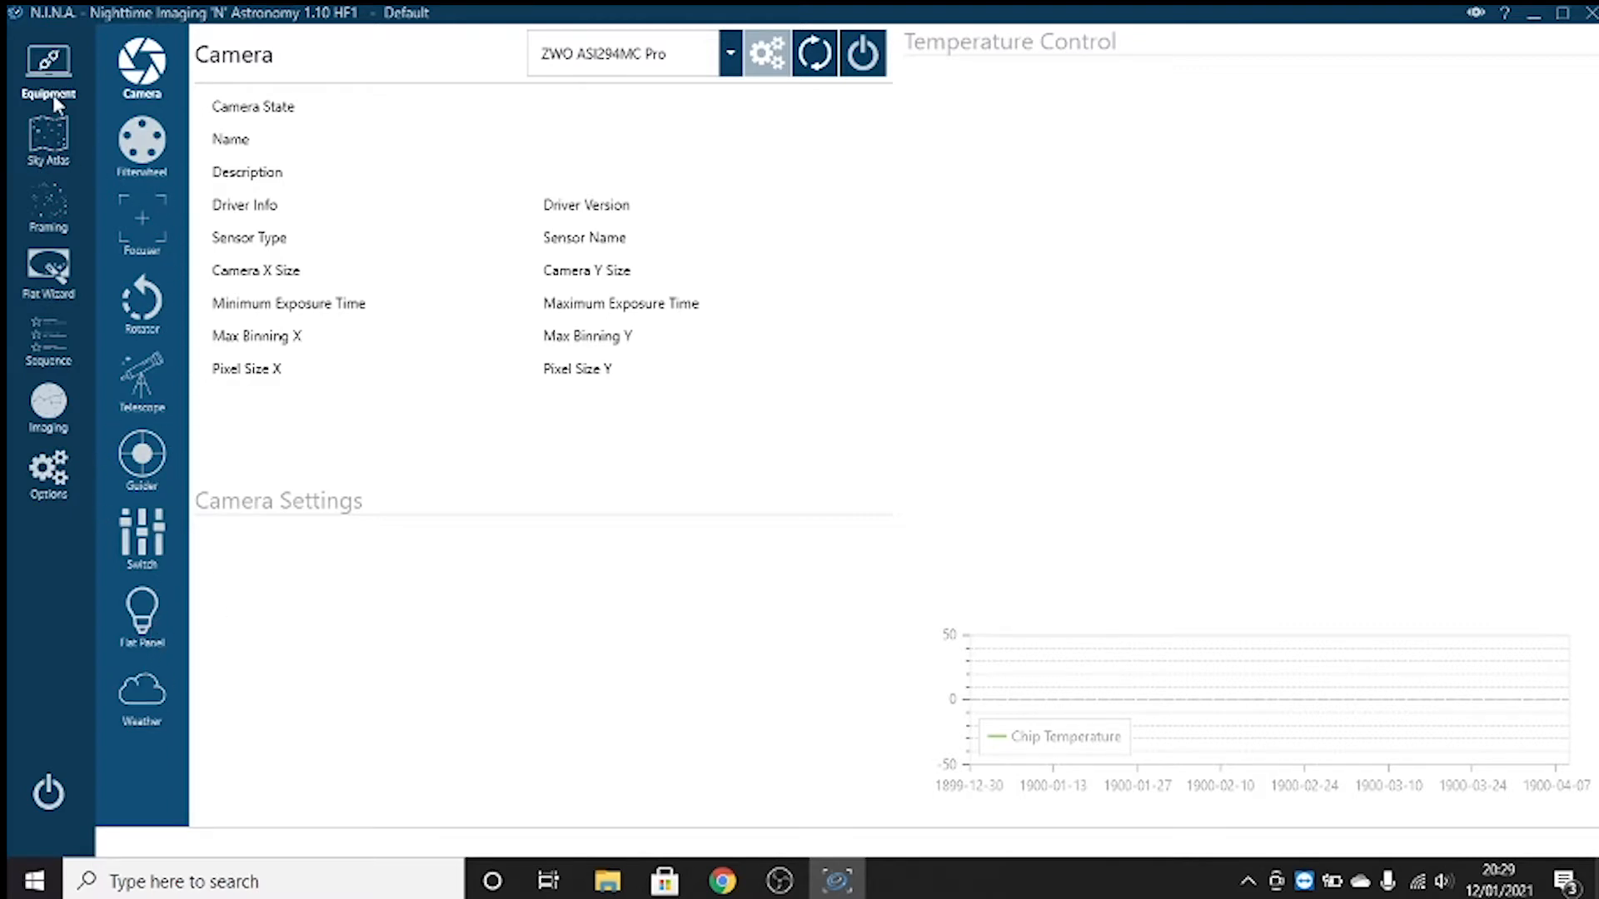
click(58, 337)
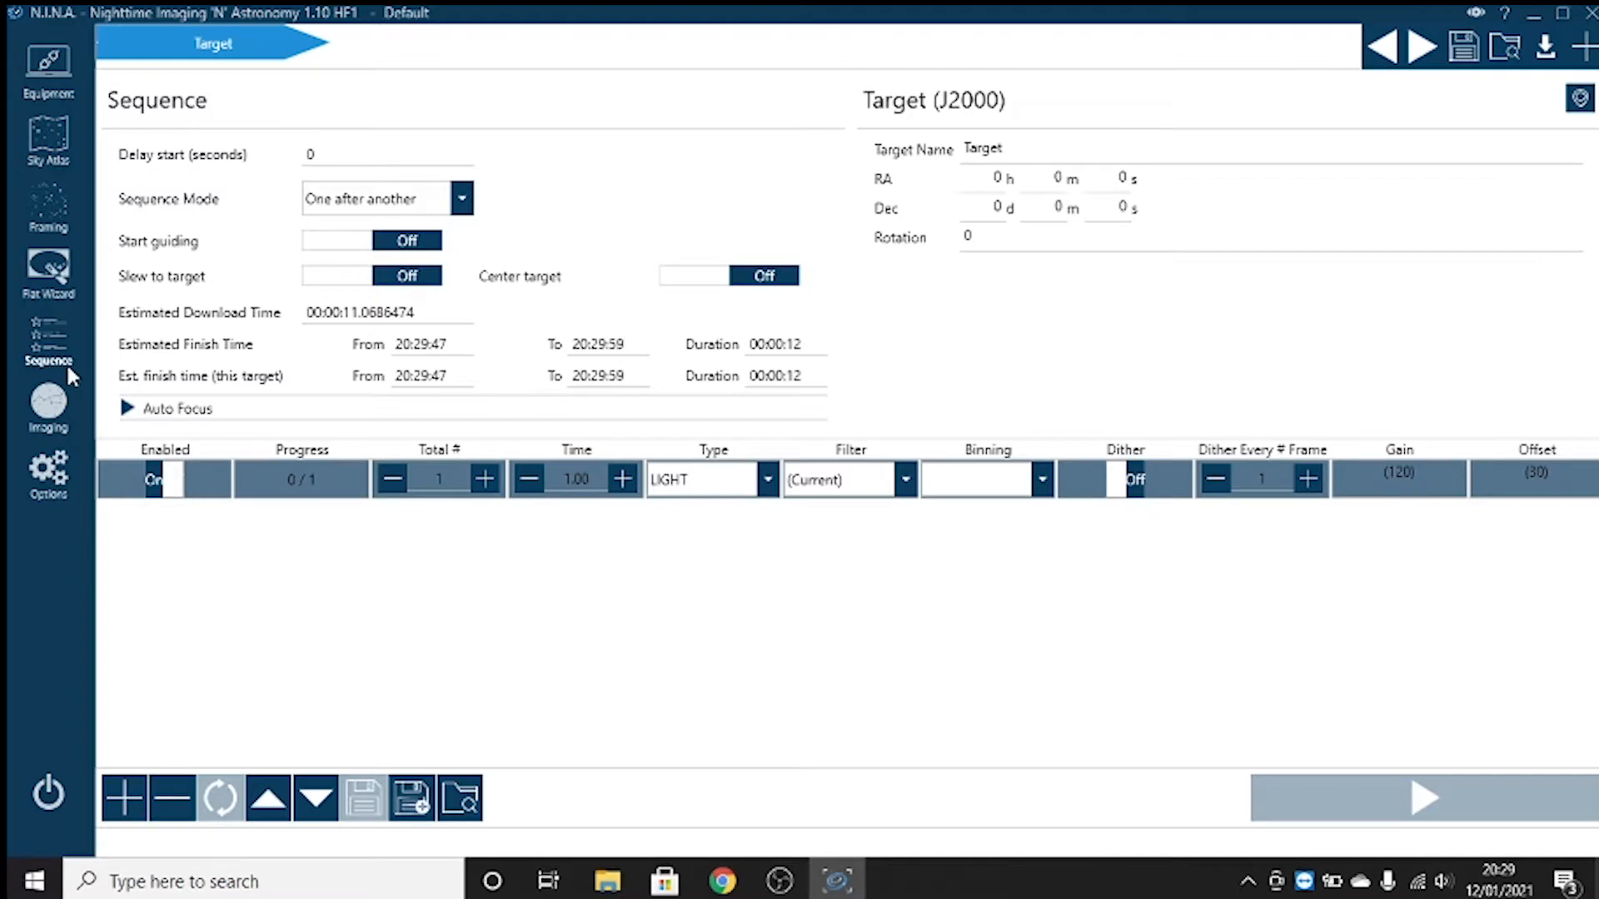
click(60, 415)
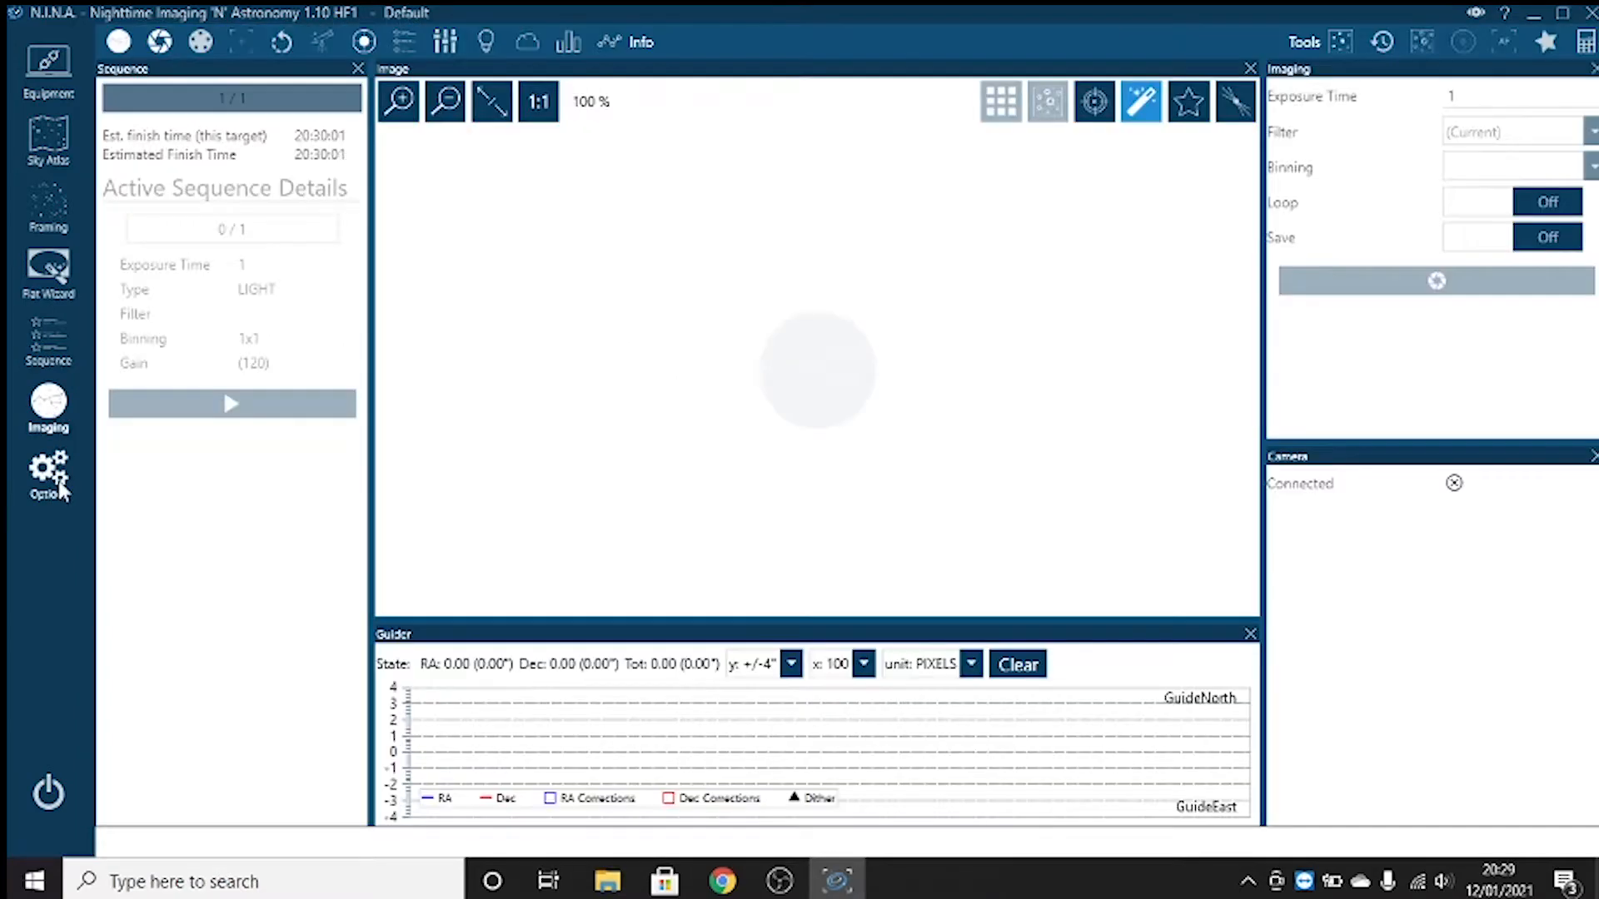
click(62, 490)
click(61, 58)
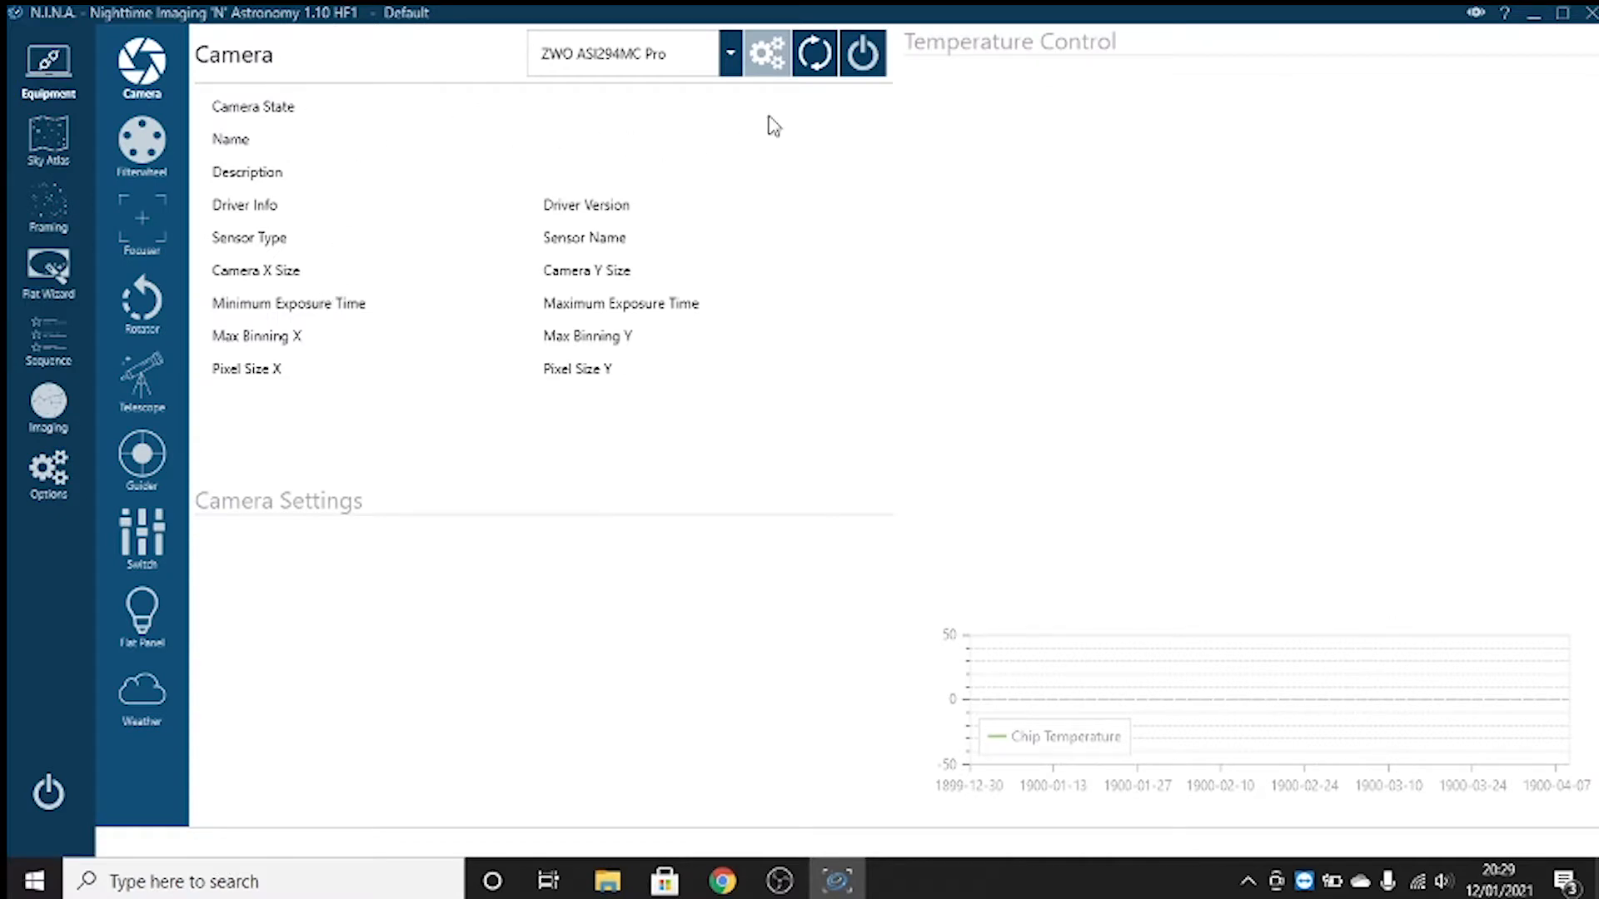
Connect the ZWO ASI294MC Pro camera and start cooling it to the 0.00 target temperature
click(731, 58)
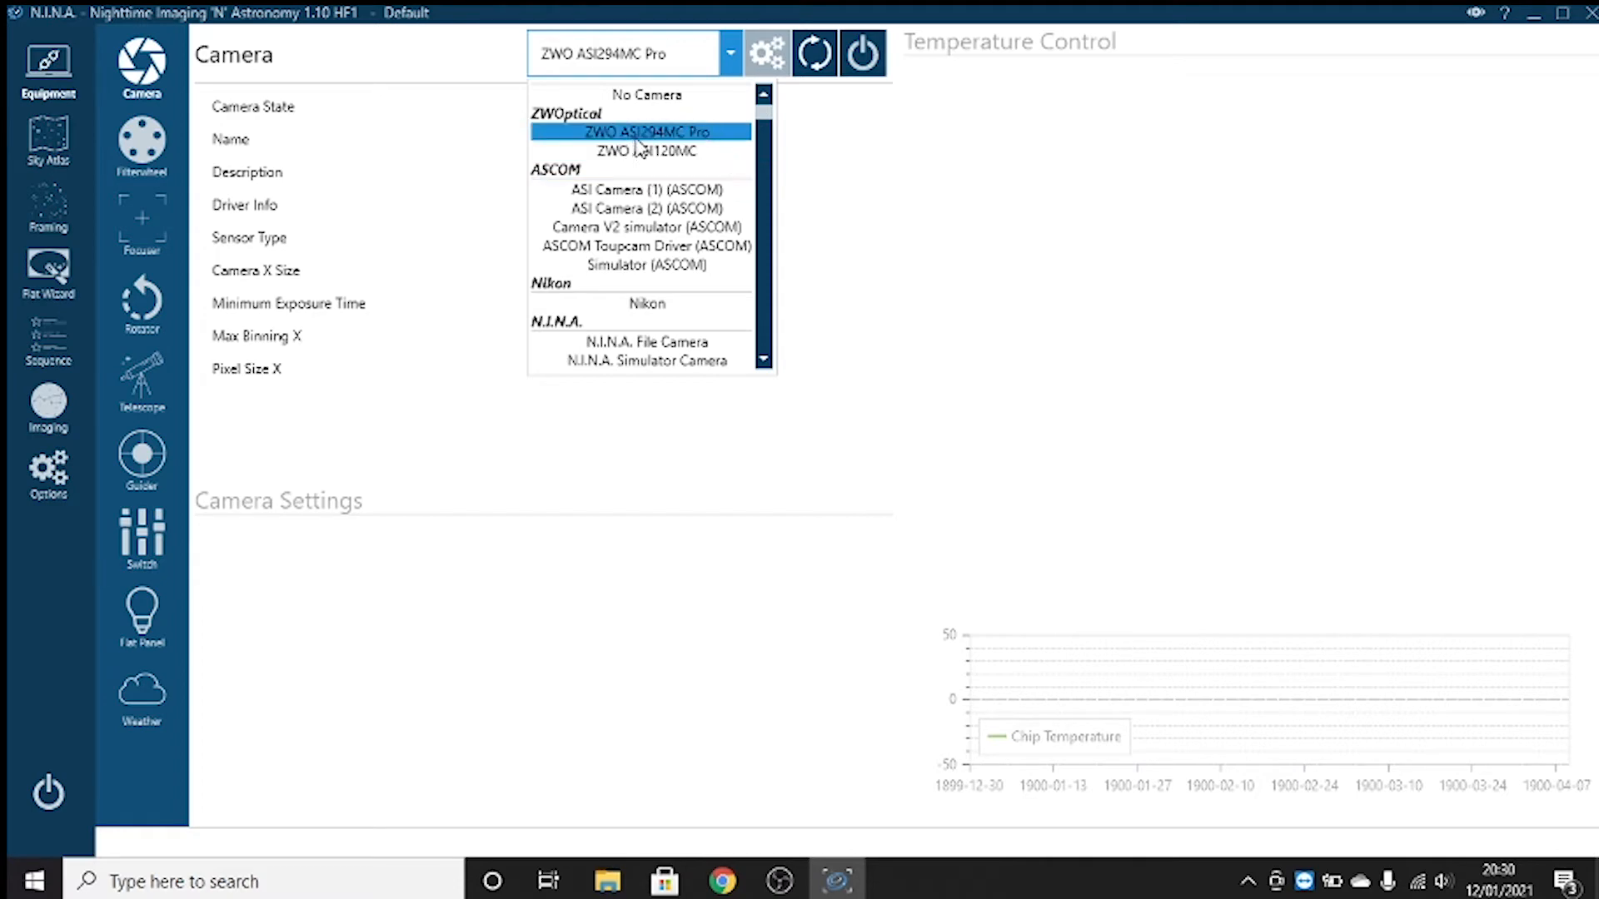
click(813, 131)
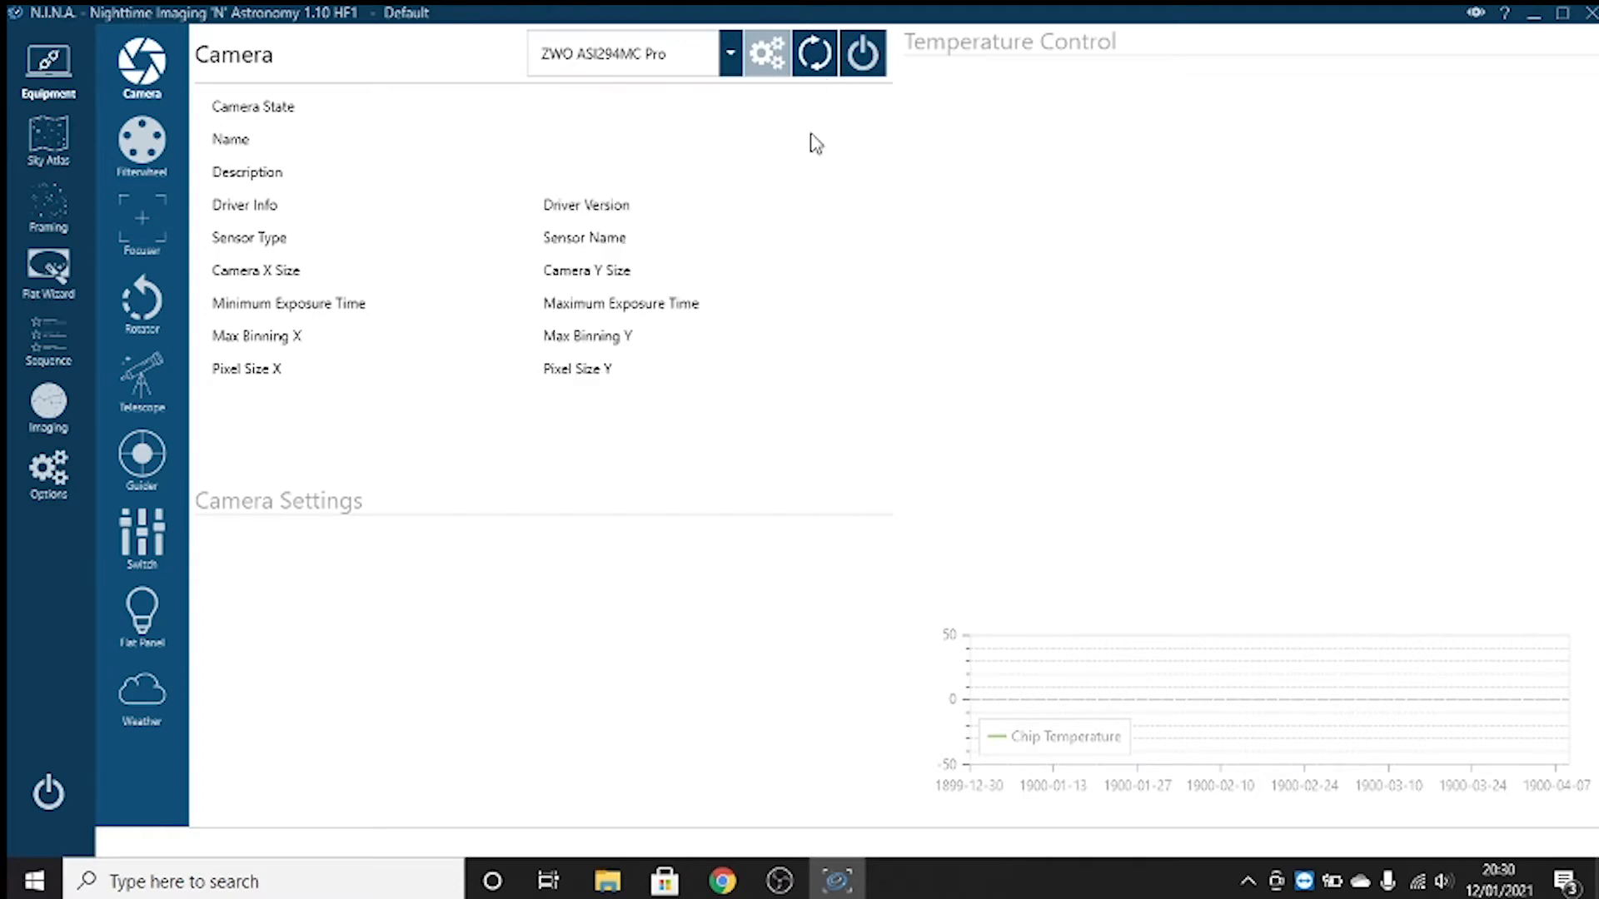
click(862, 64)
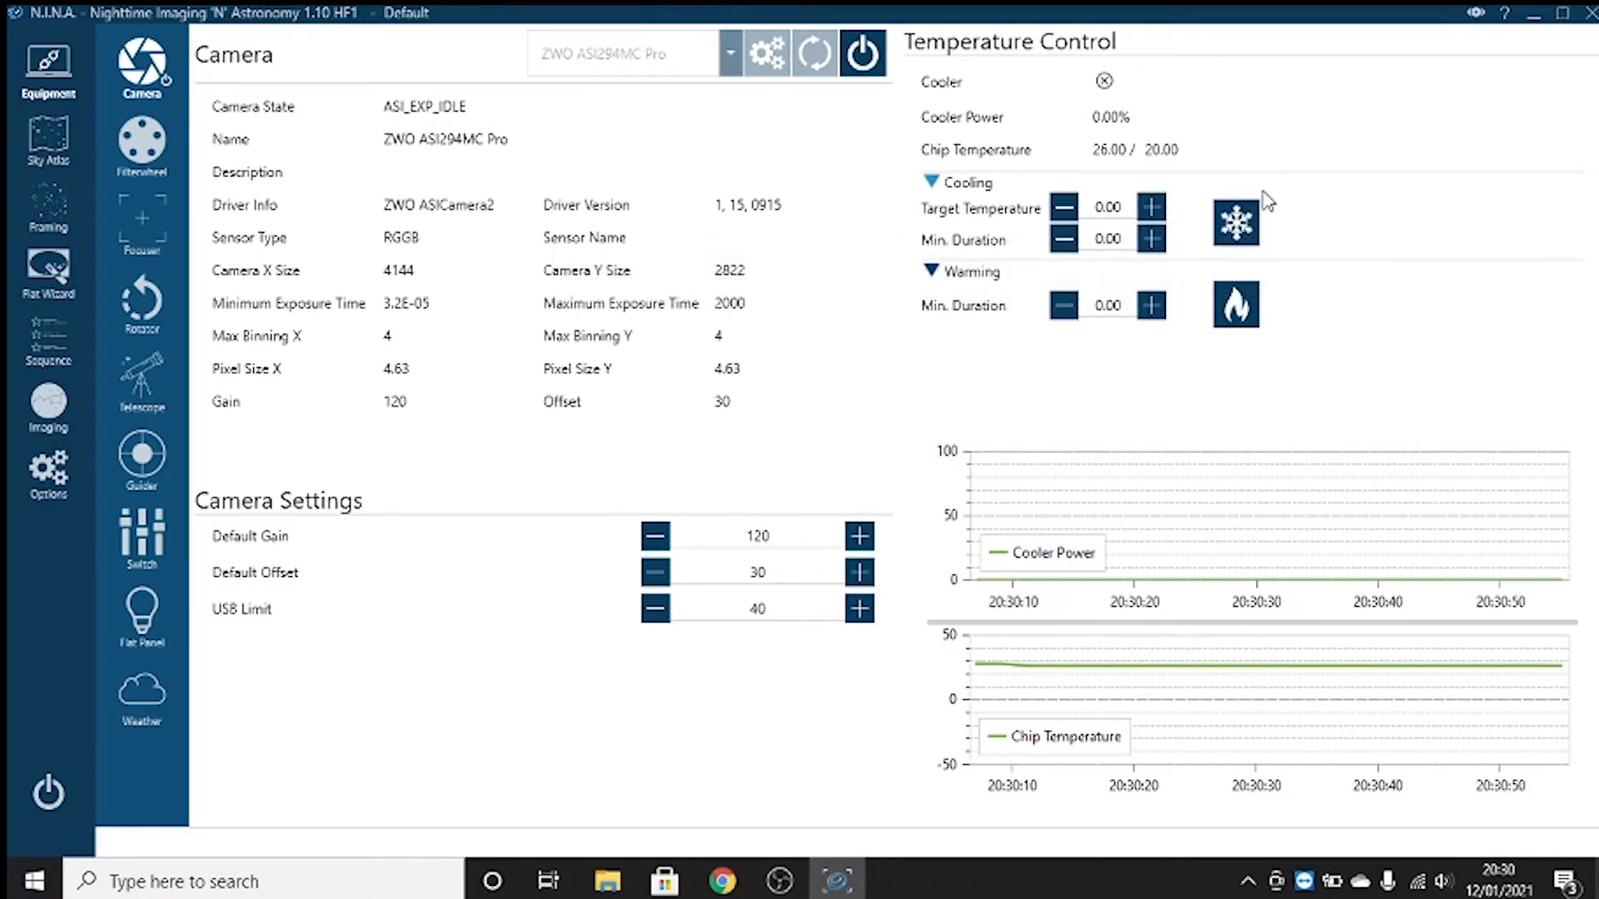
click(1235, 224)
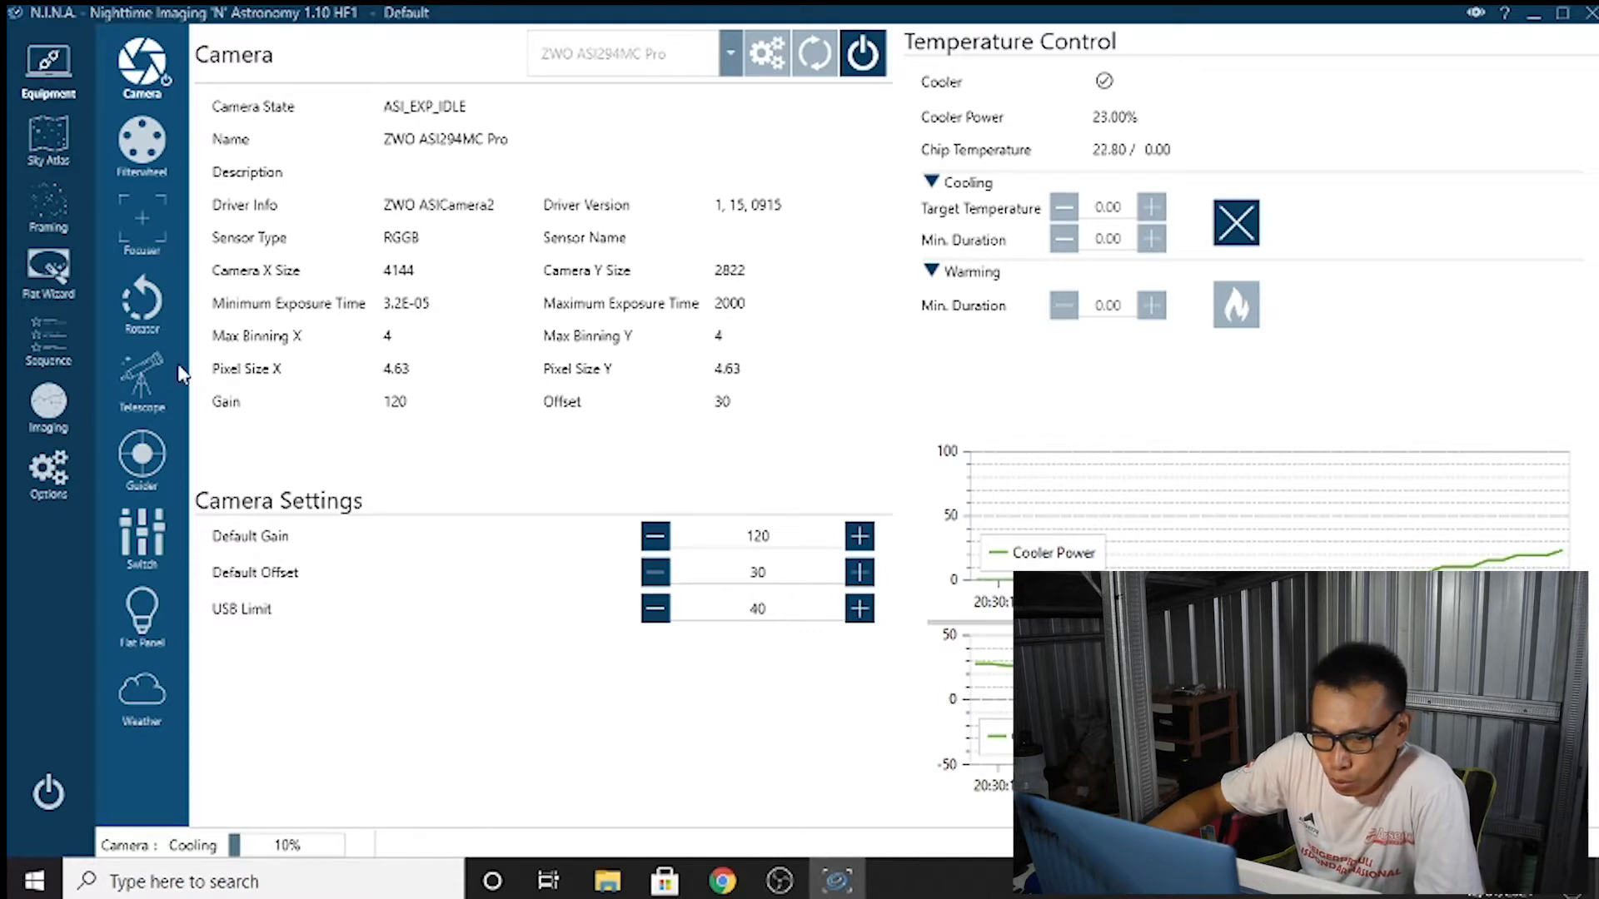
Connect PHD2 as the guider
click(150, 471)
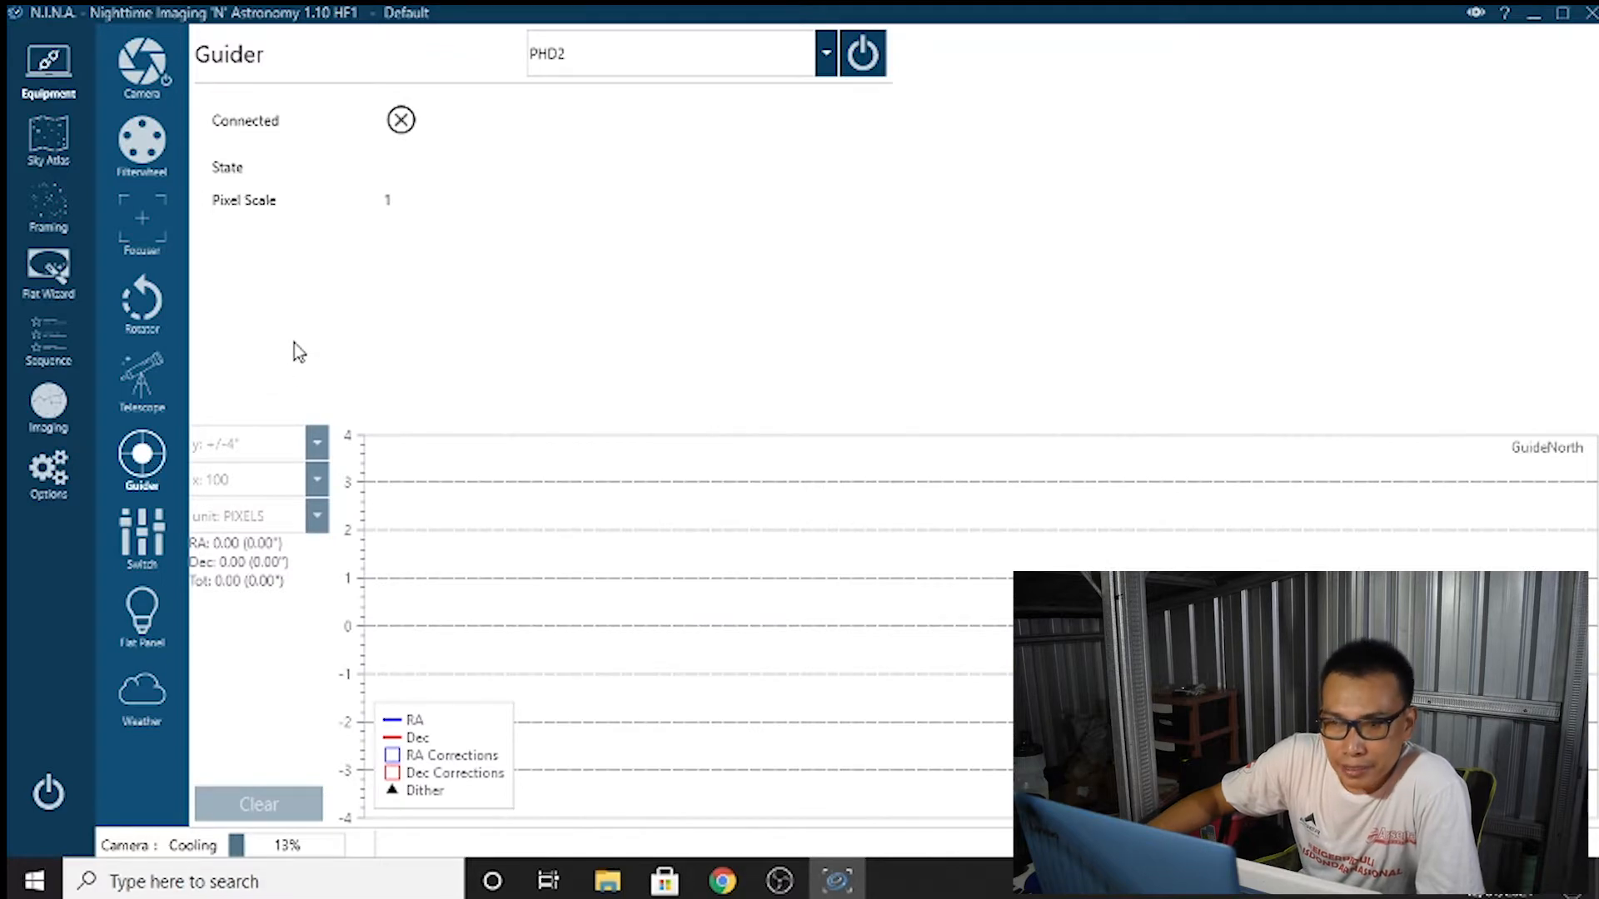
click(825, 60)
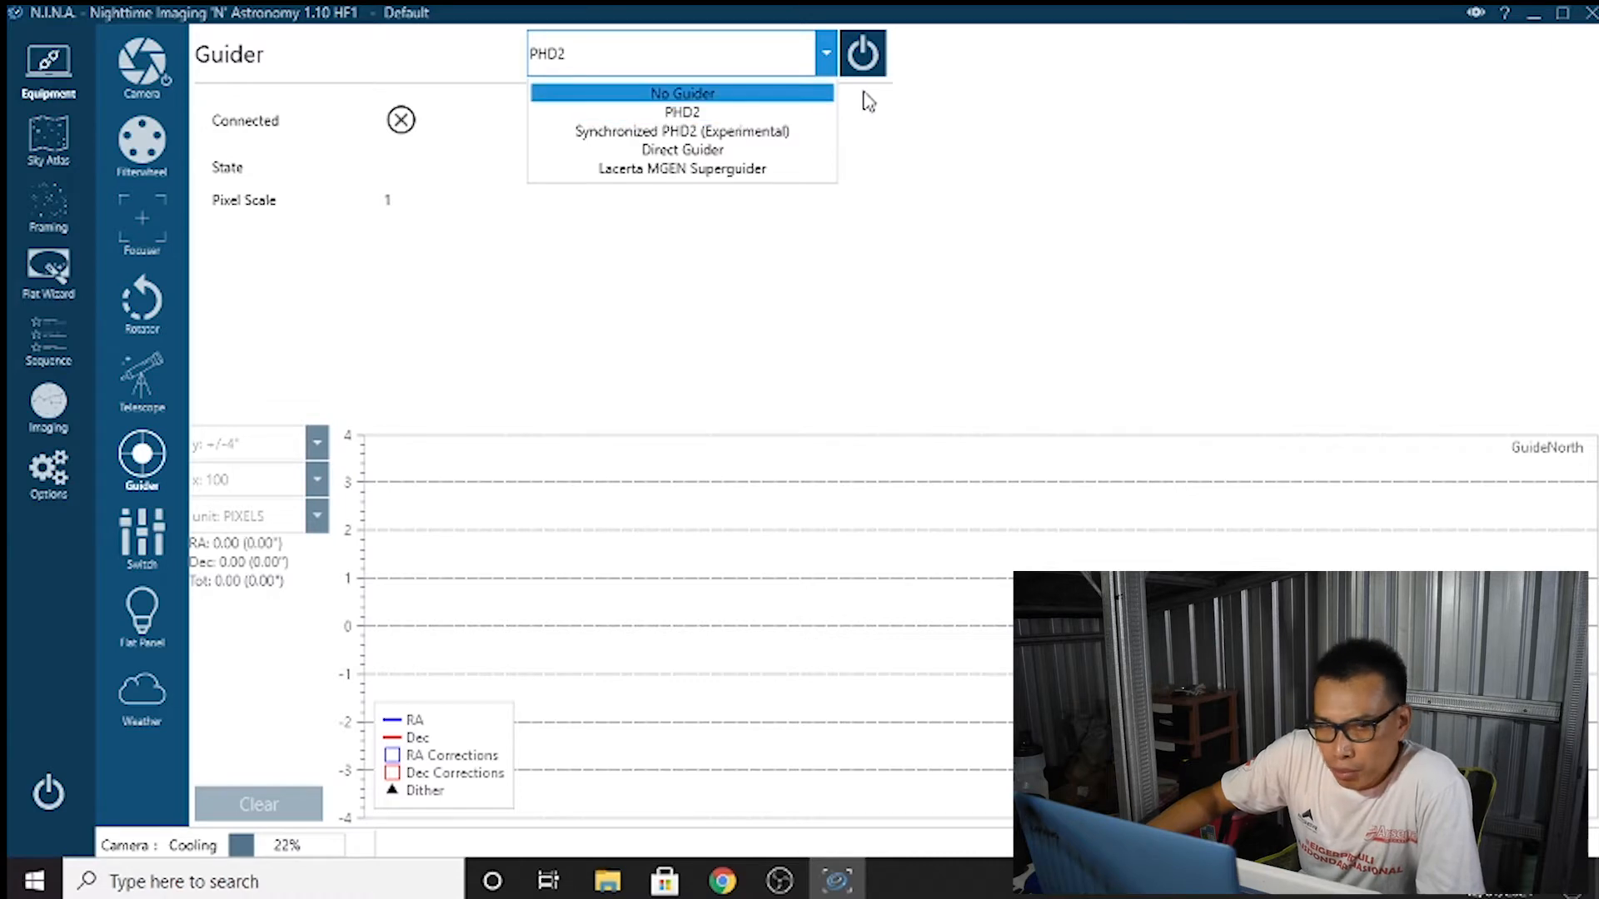
click(874, 129)
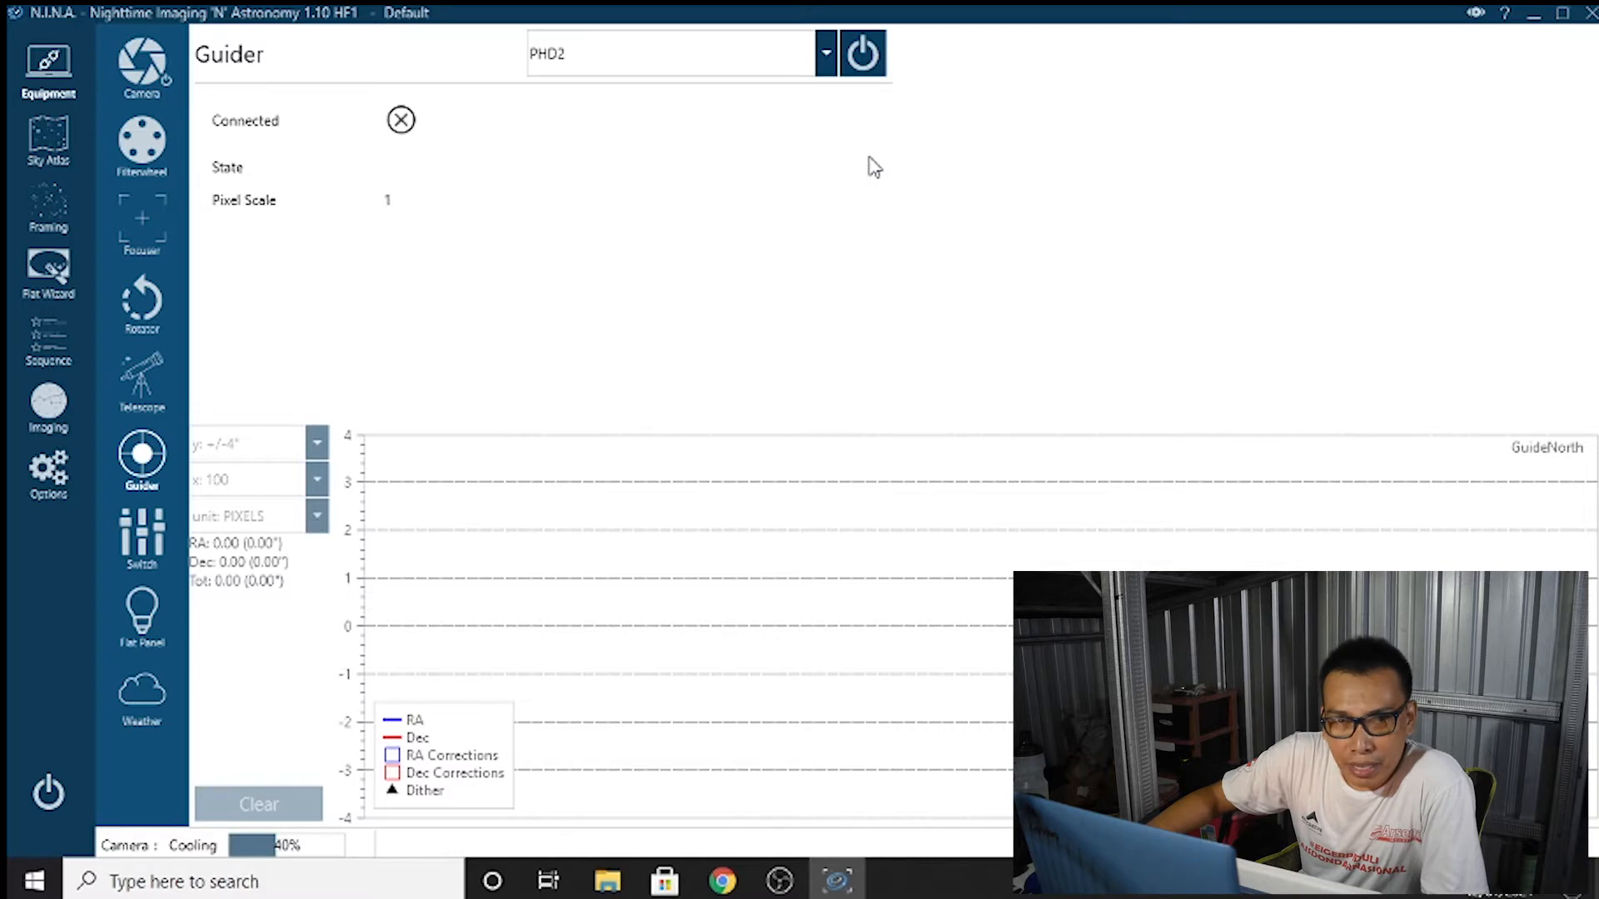
click(870, 66)
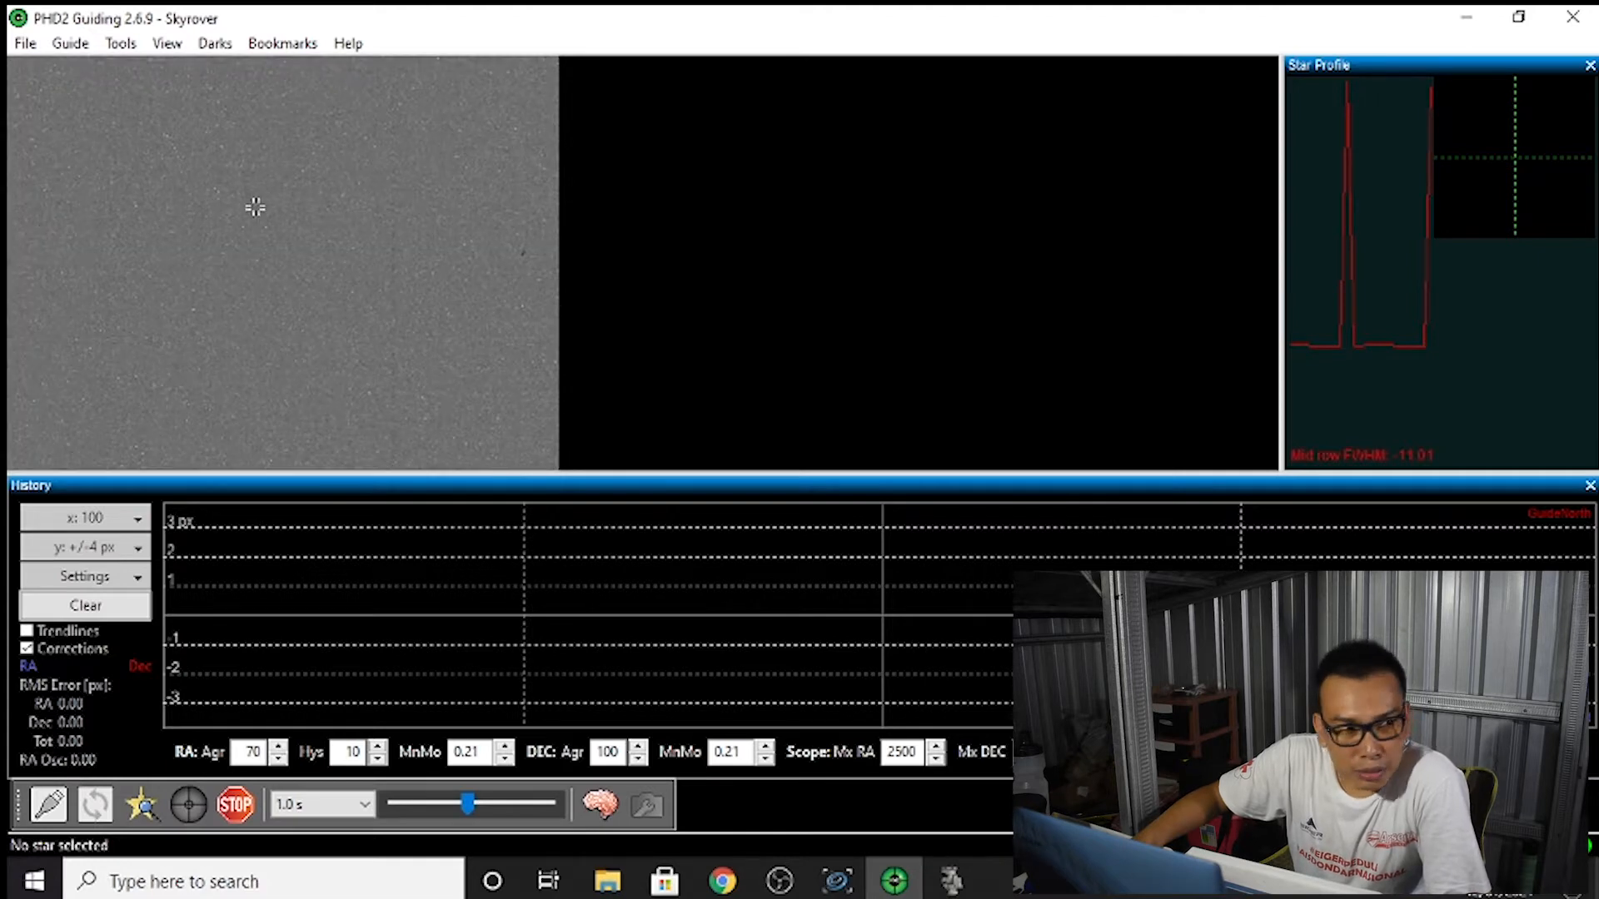
Stop the looping guide exposures in PHD2 and check the connection of the guide camera and mount
click(235, 805)
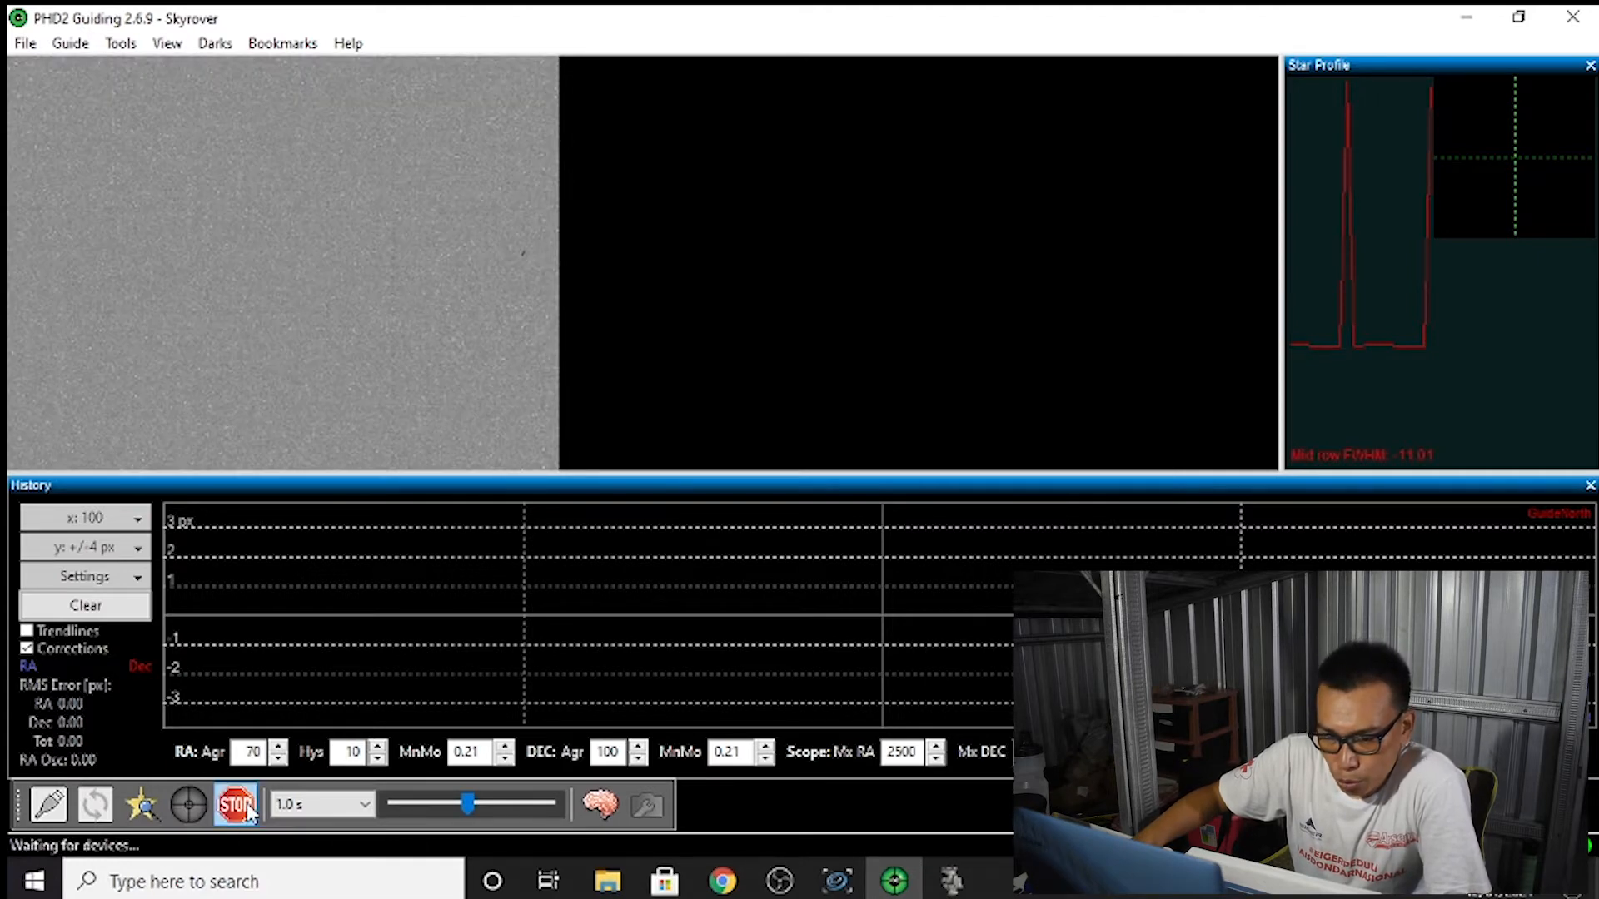
click(48, 804)
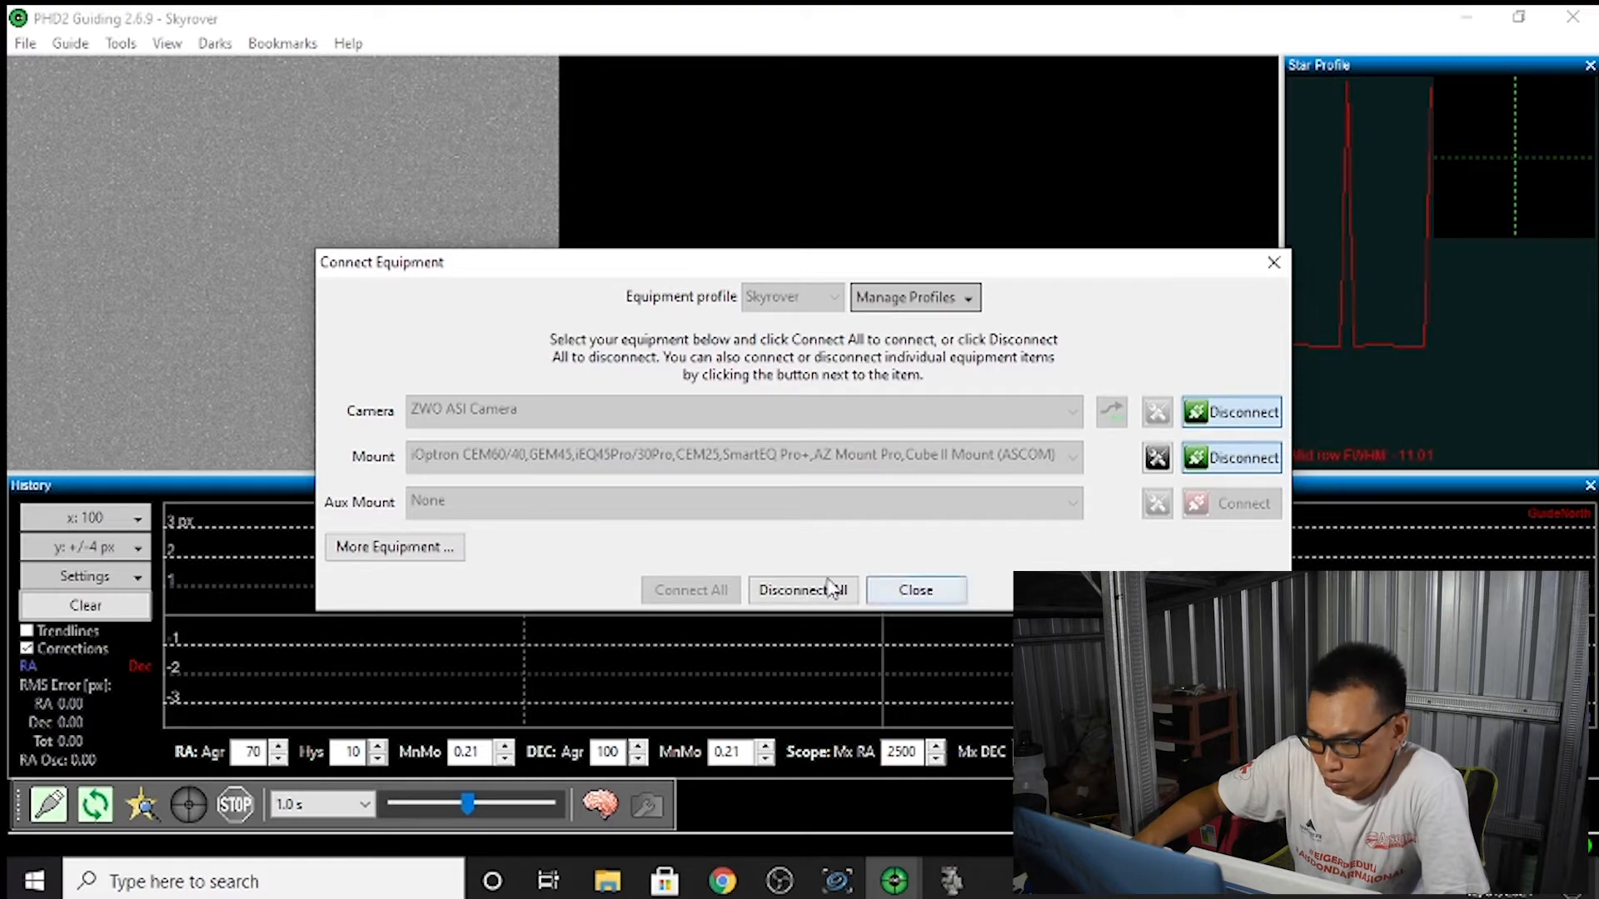
click(916, 590)
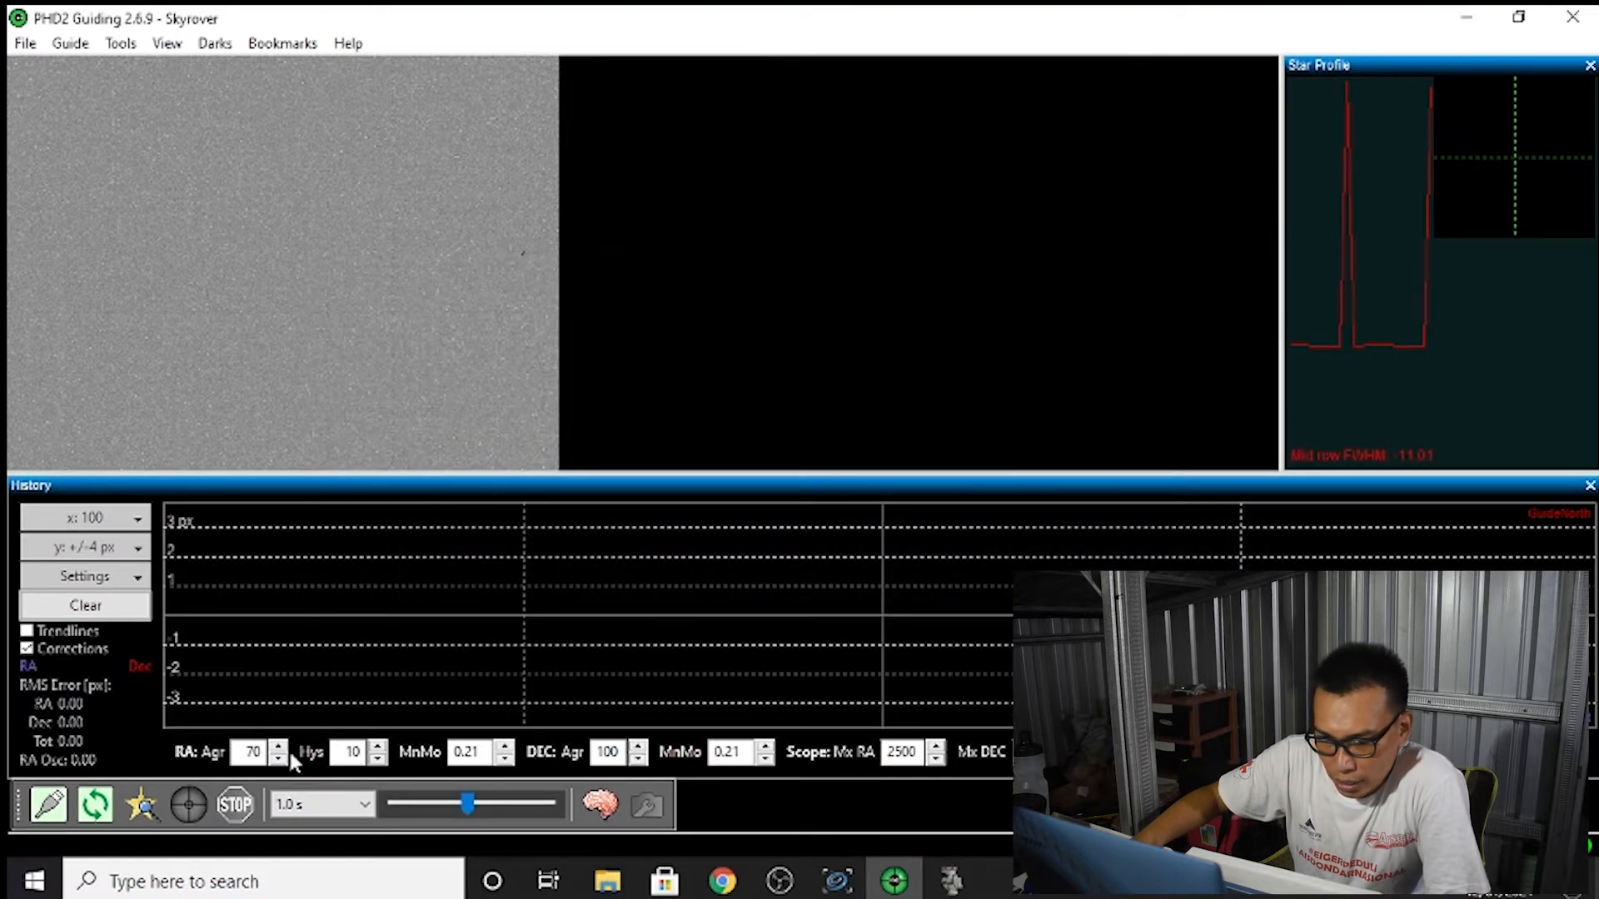
Switch to iOptron Commander, show the mount panel and enable tracking
click(954, 882)
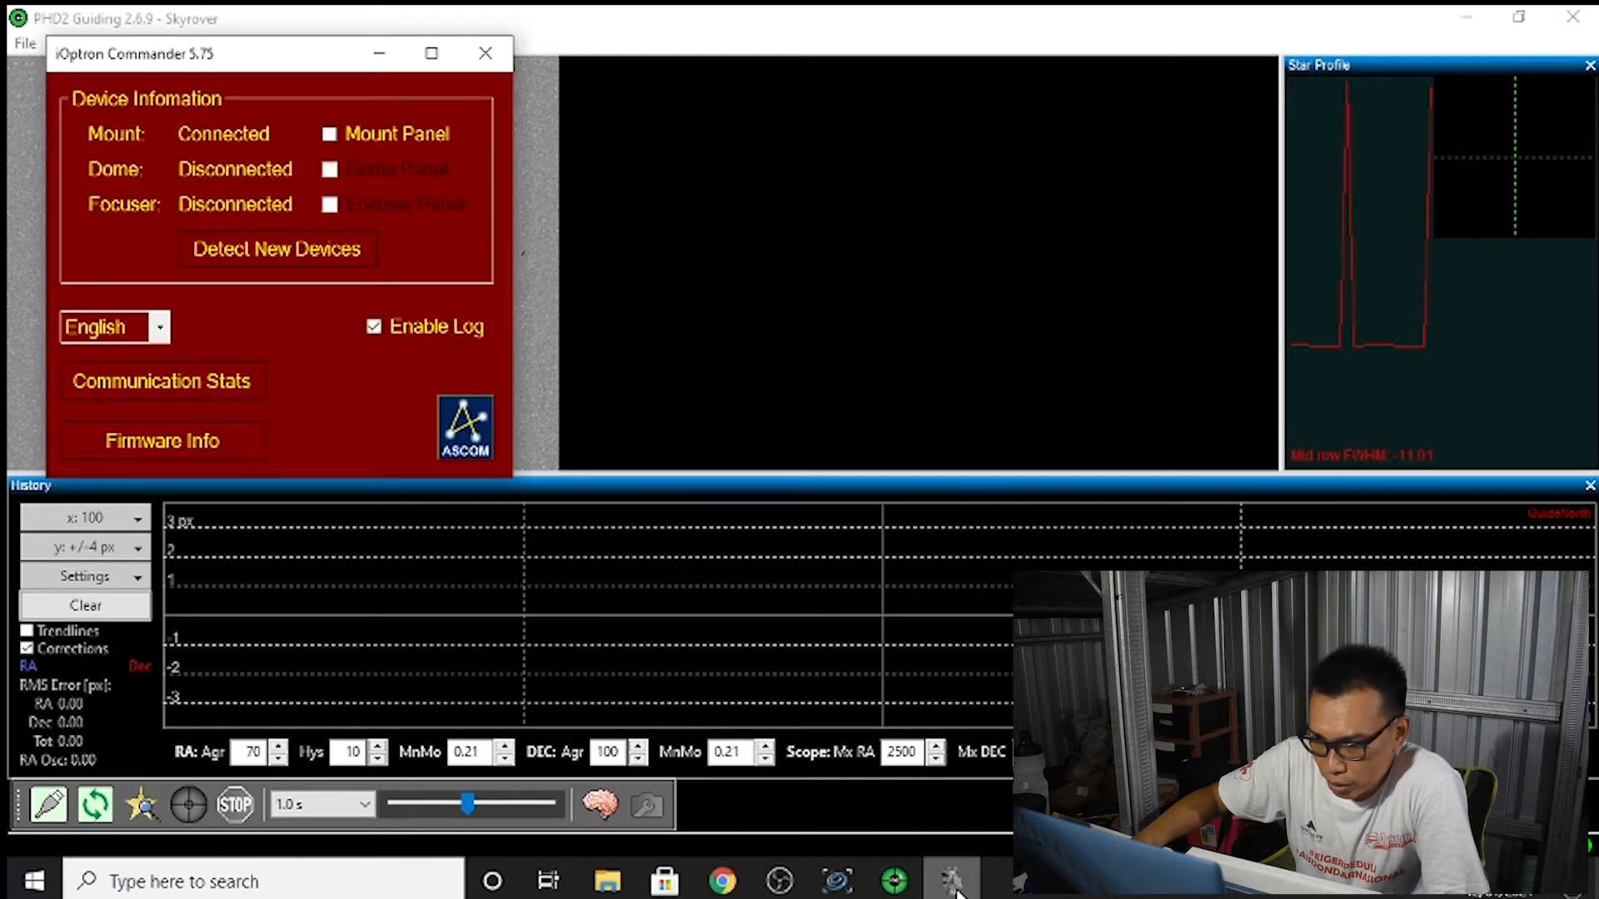
click(330, 135)
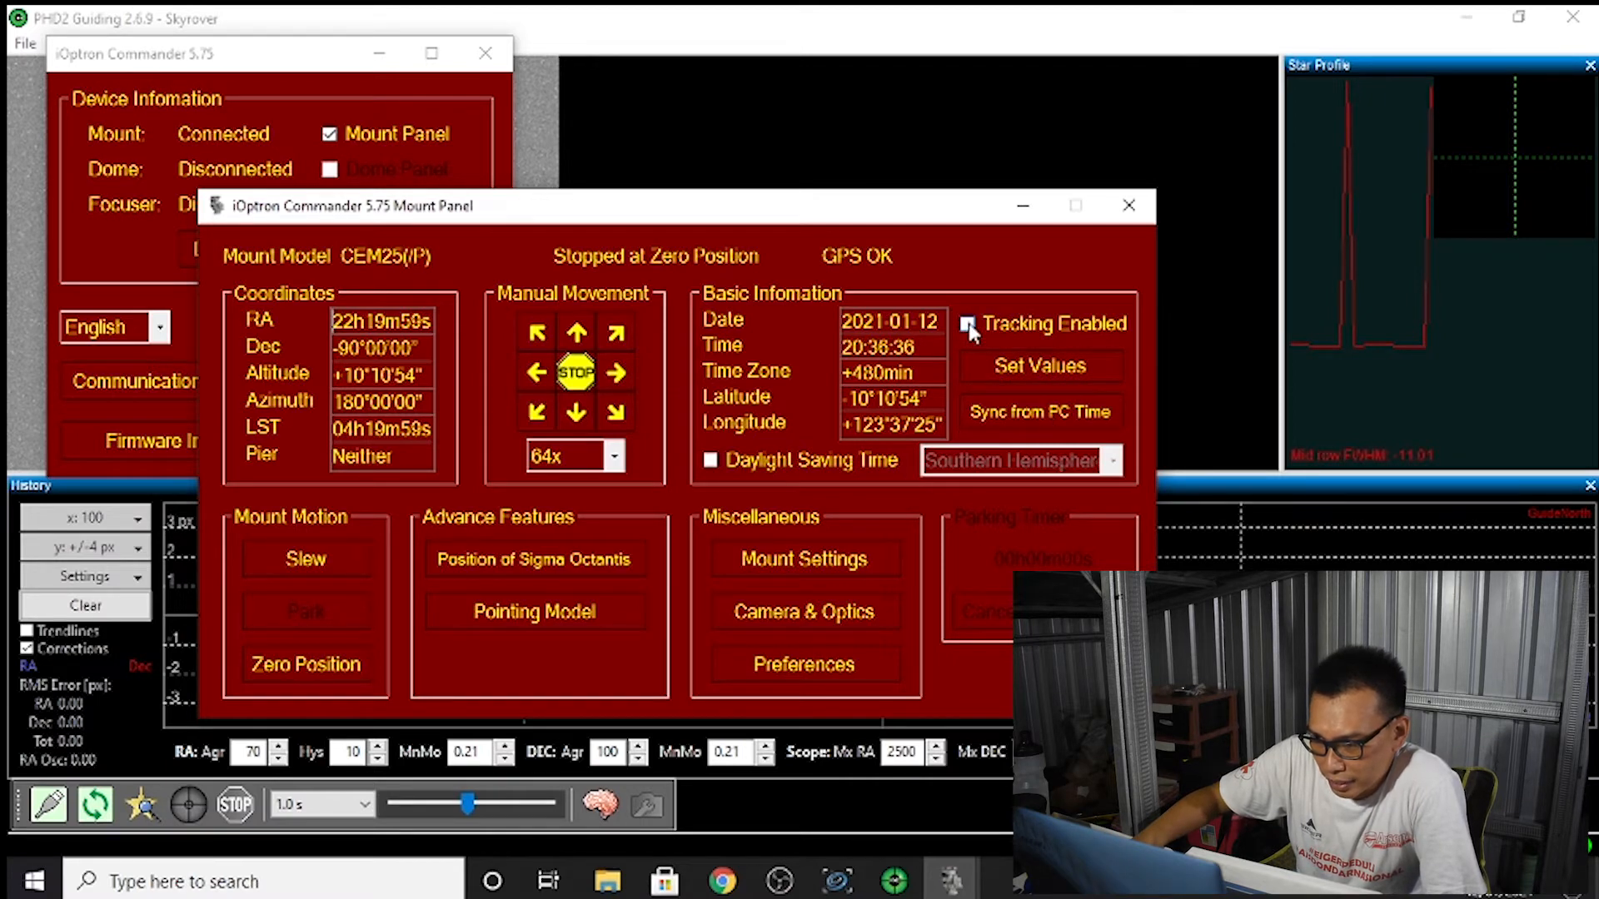
Slew the mount to object 42 of the Messier Catalog
click(358, 557)
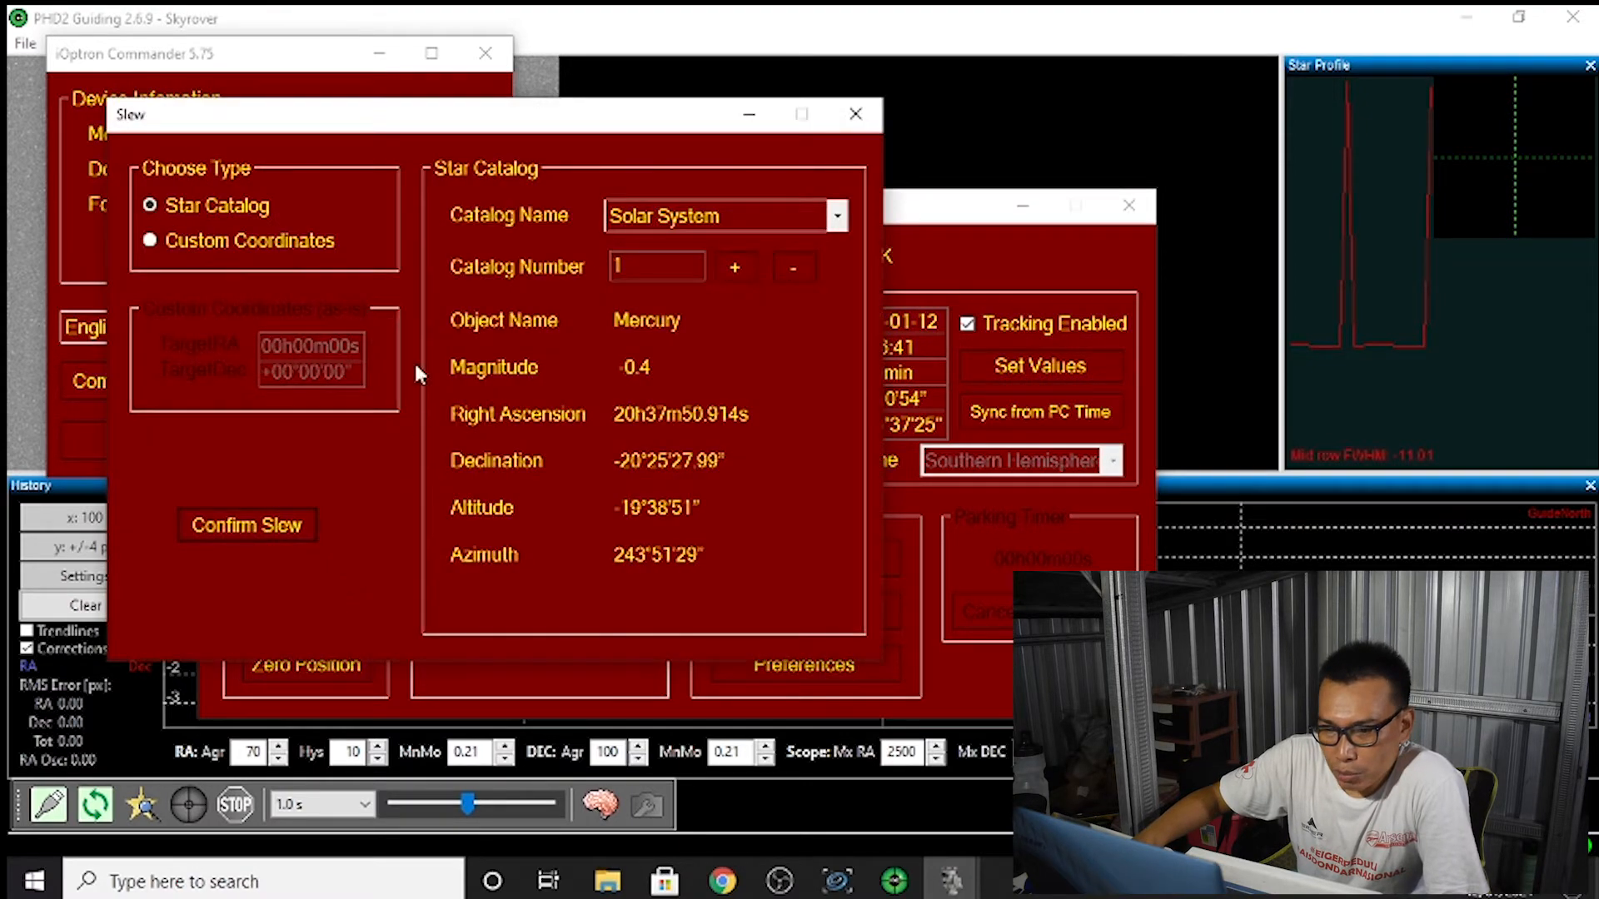
click(837, 216)
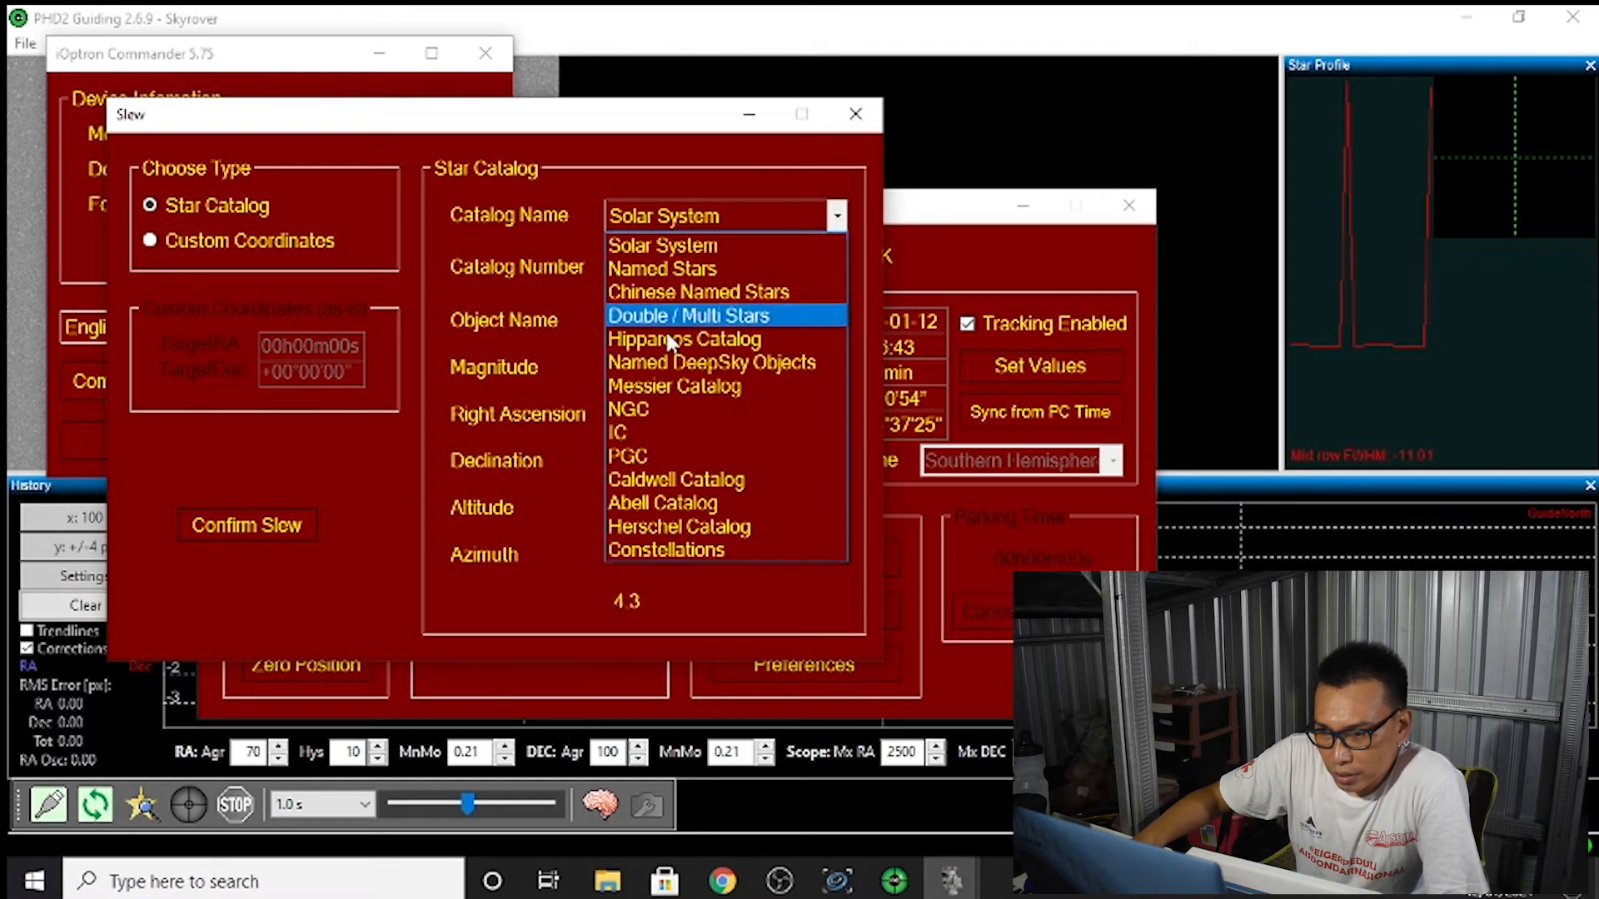
click(673, 390)
double_click(662, 260)
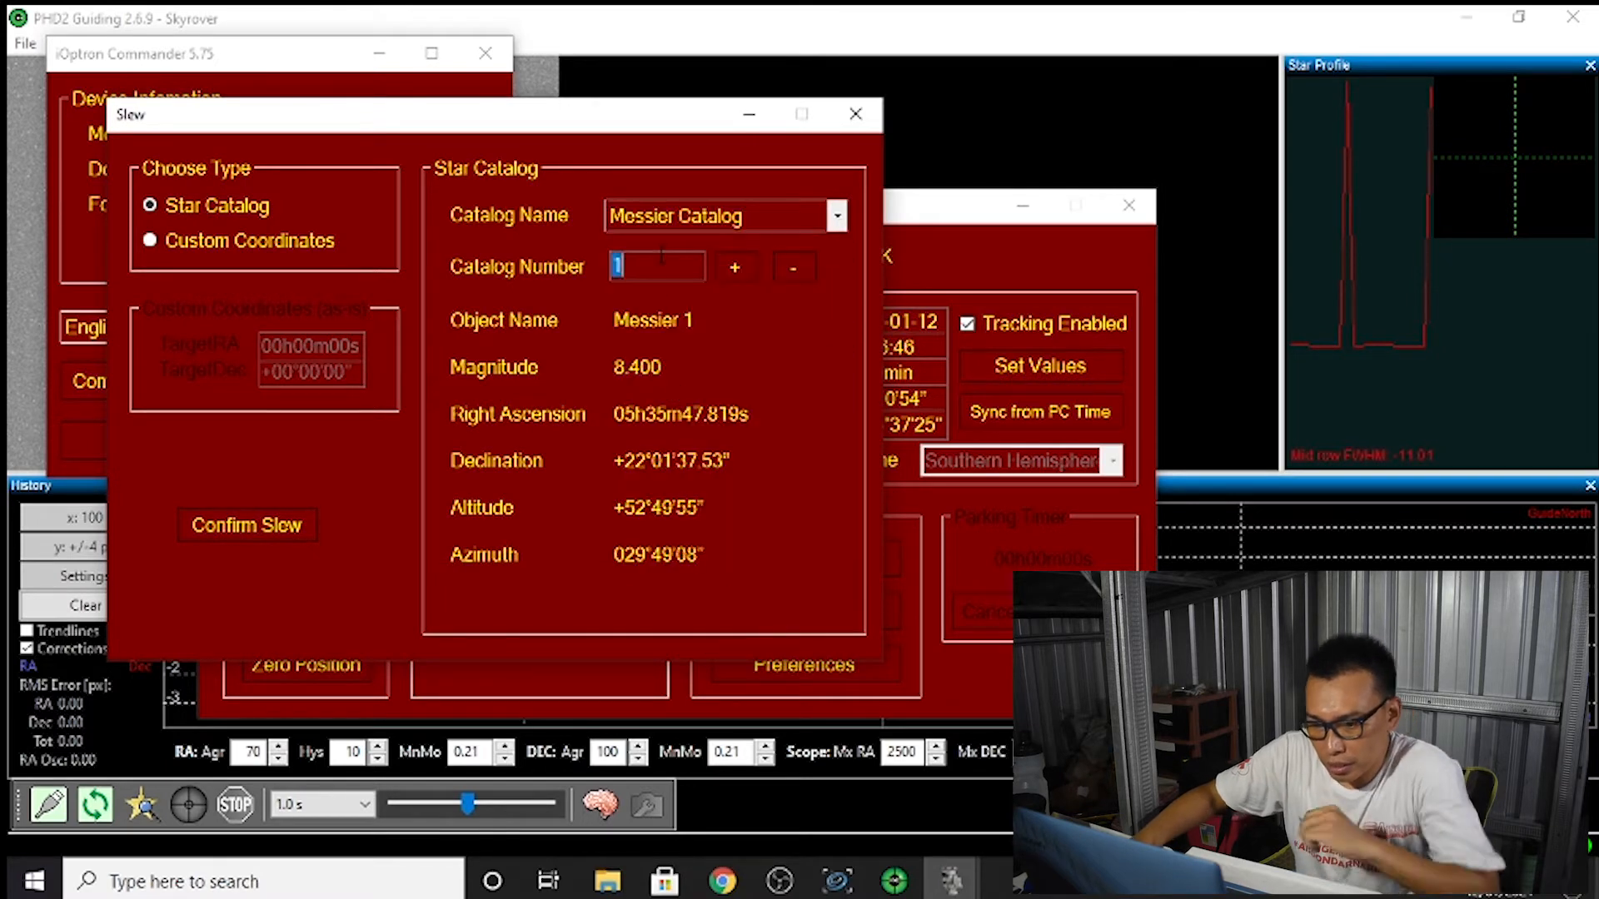
text(42)
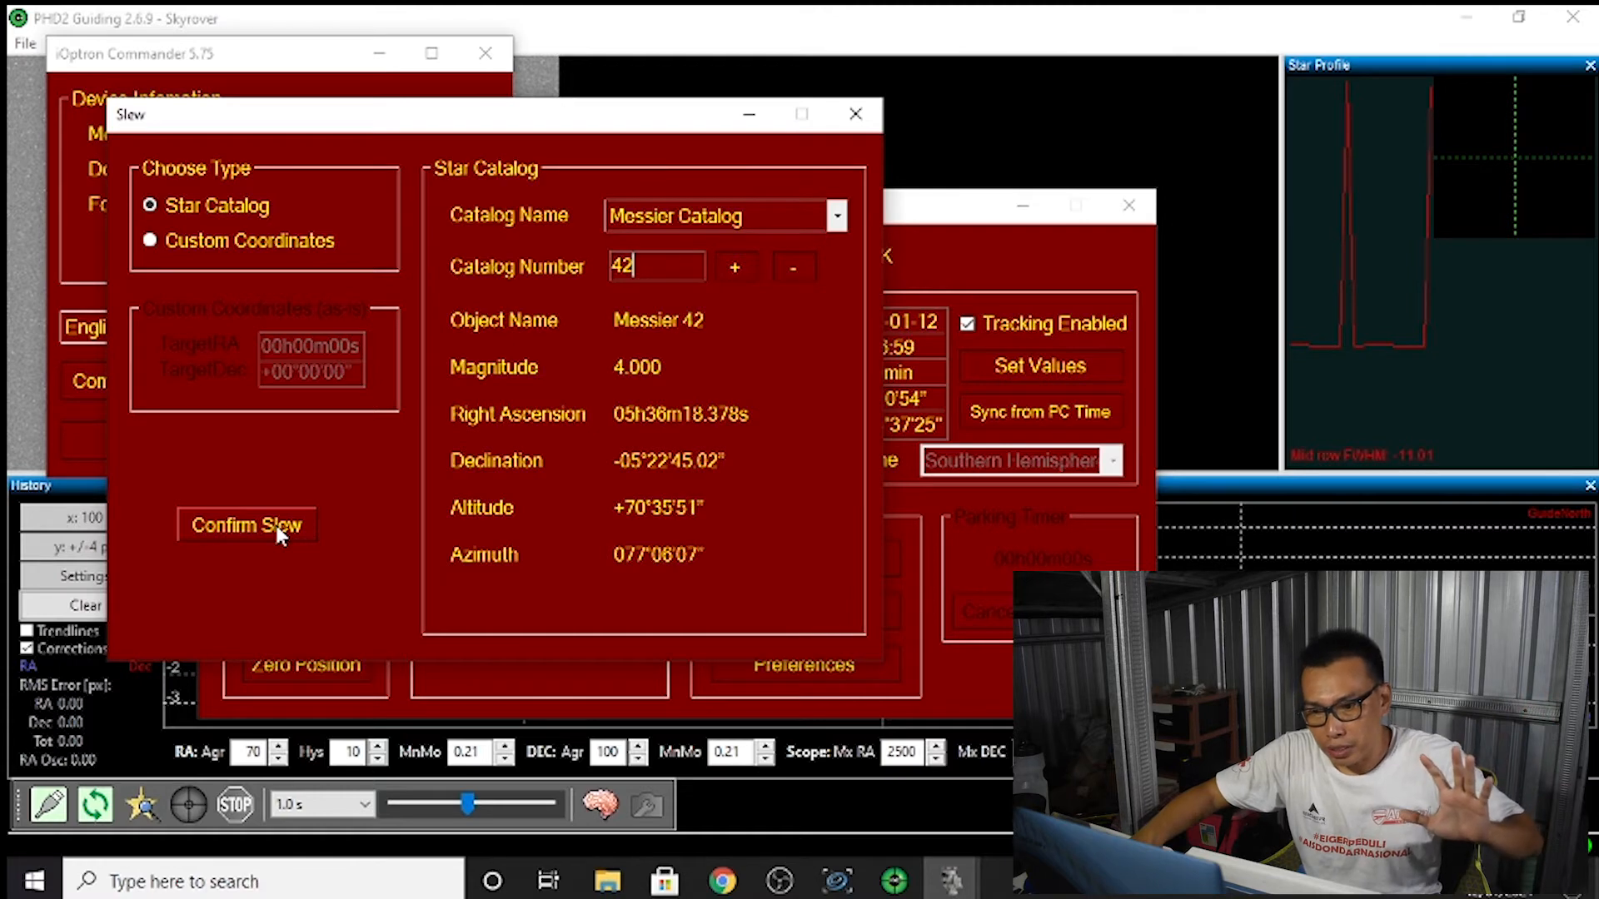
click(277, 526)
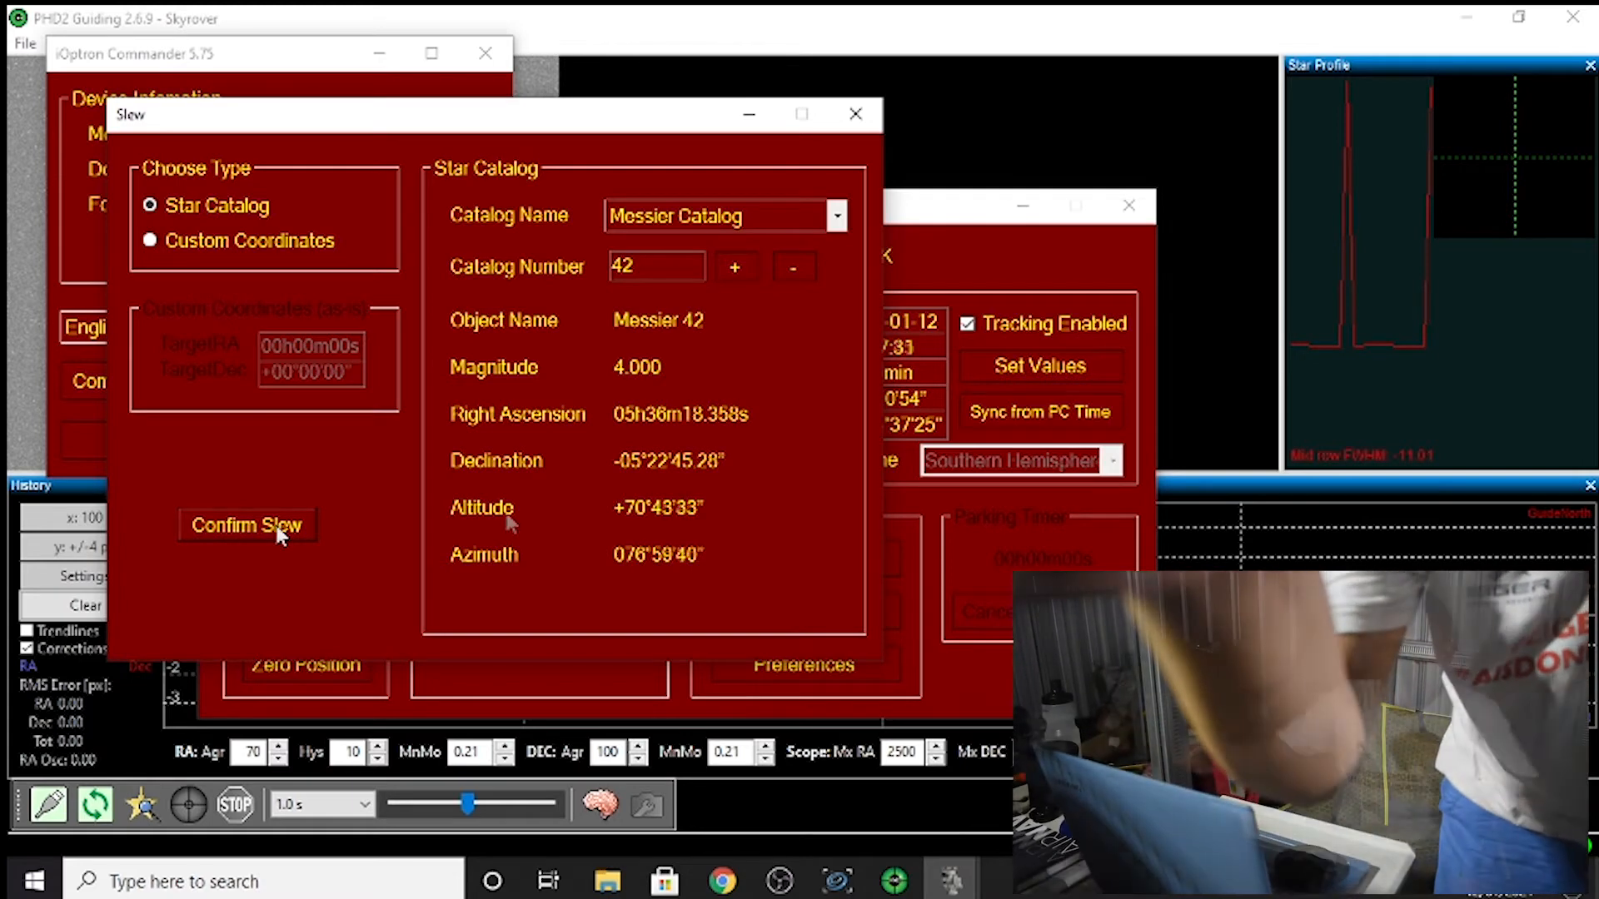
Switch back to N.I.N.A. and check the guider connection and the camera's cooling status
click(779, 881)
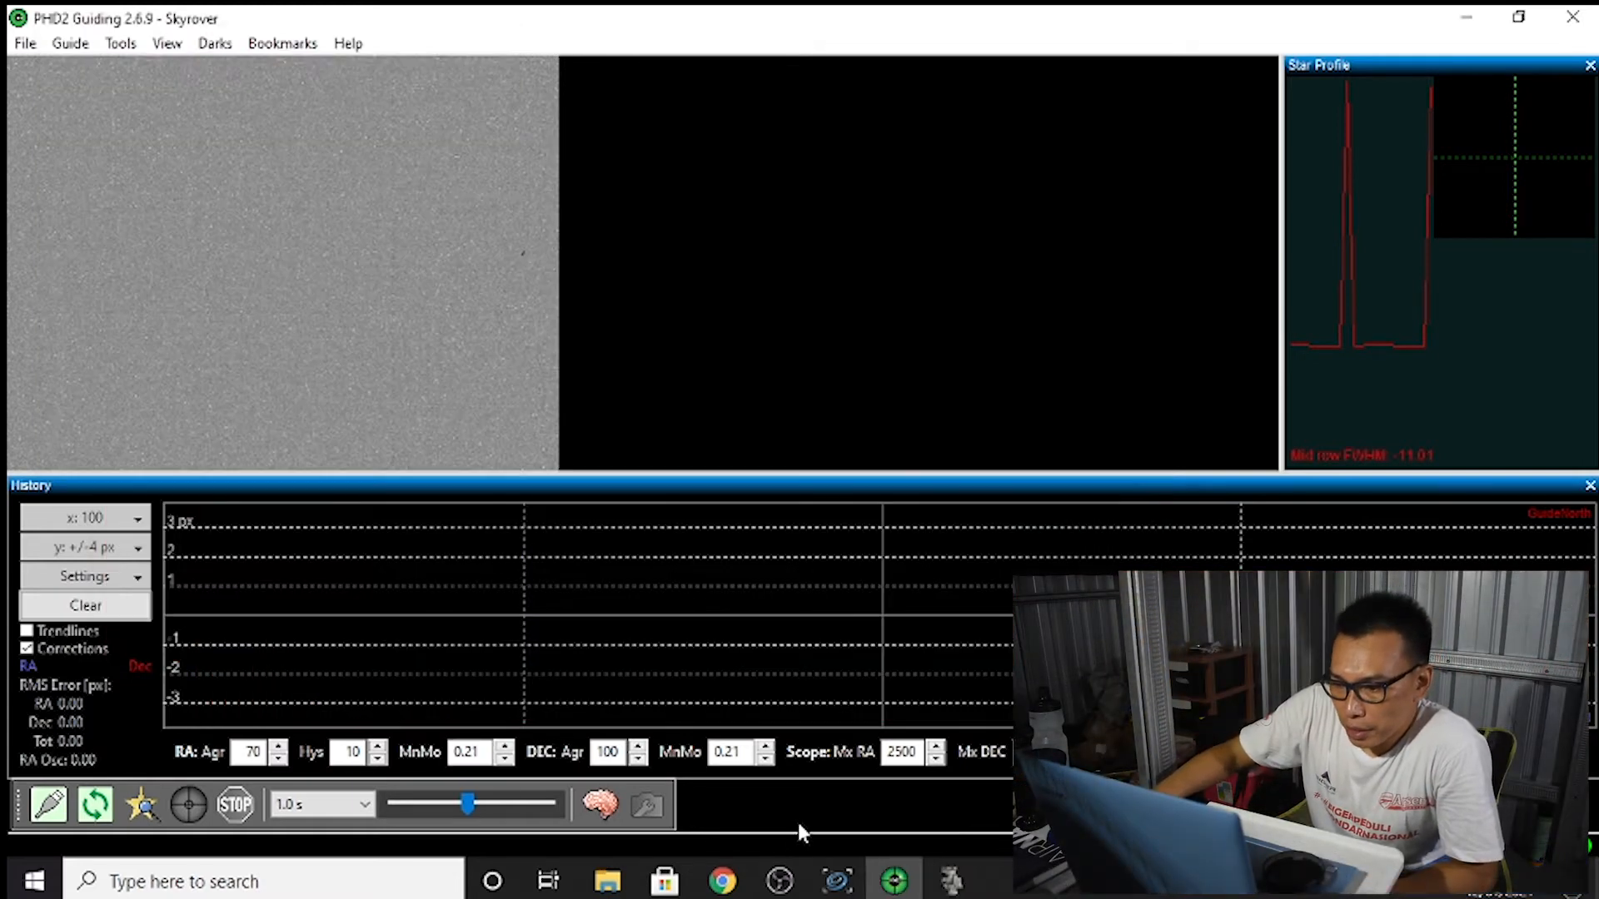
click(837, 880)
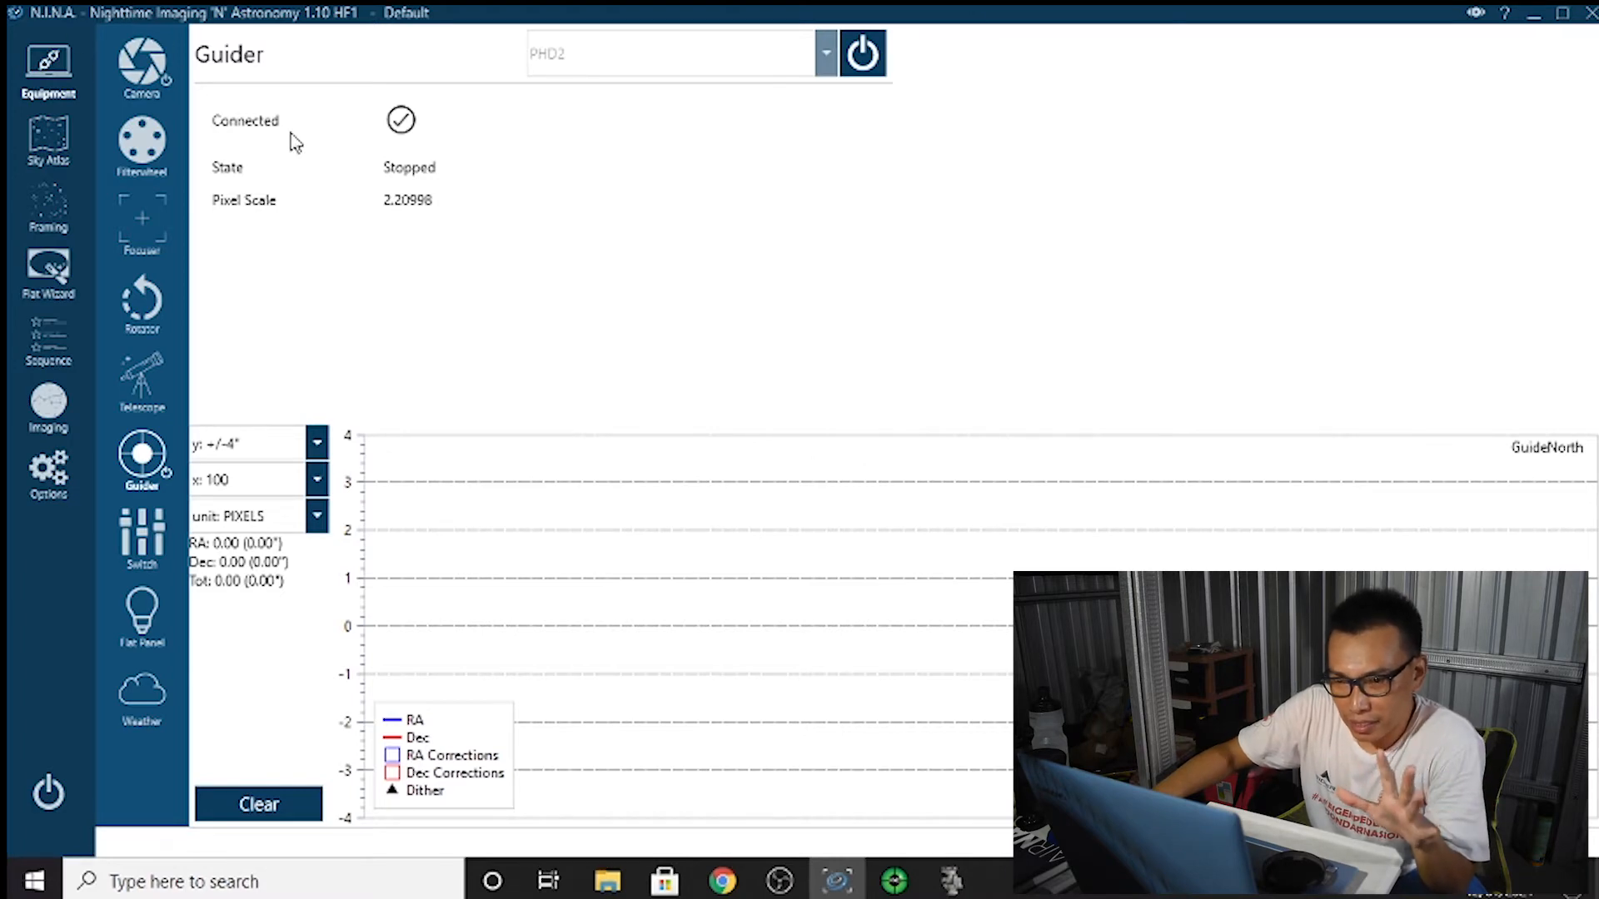
click(139, 75)
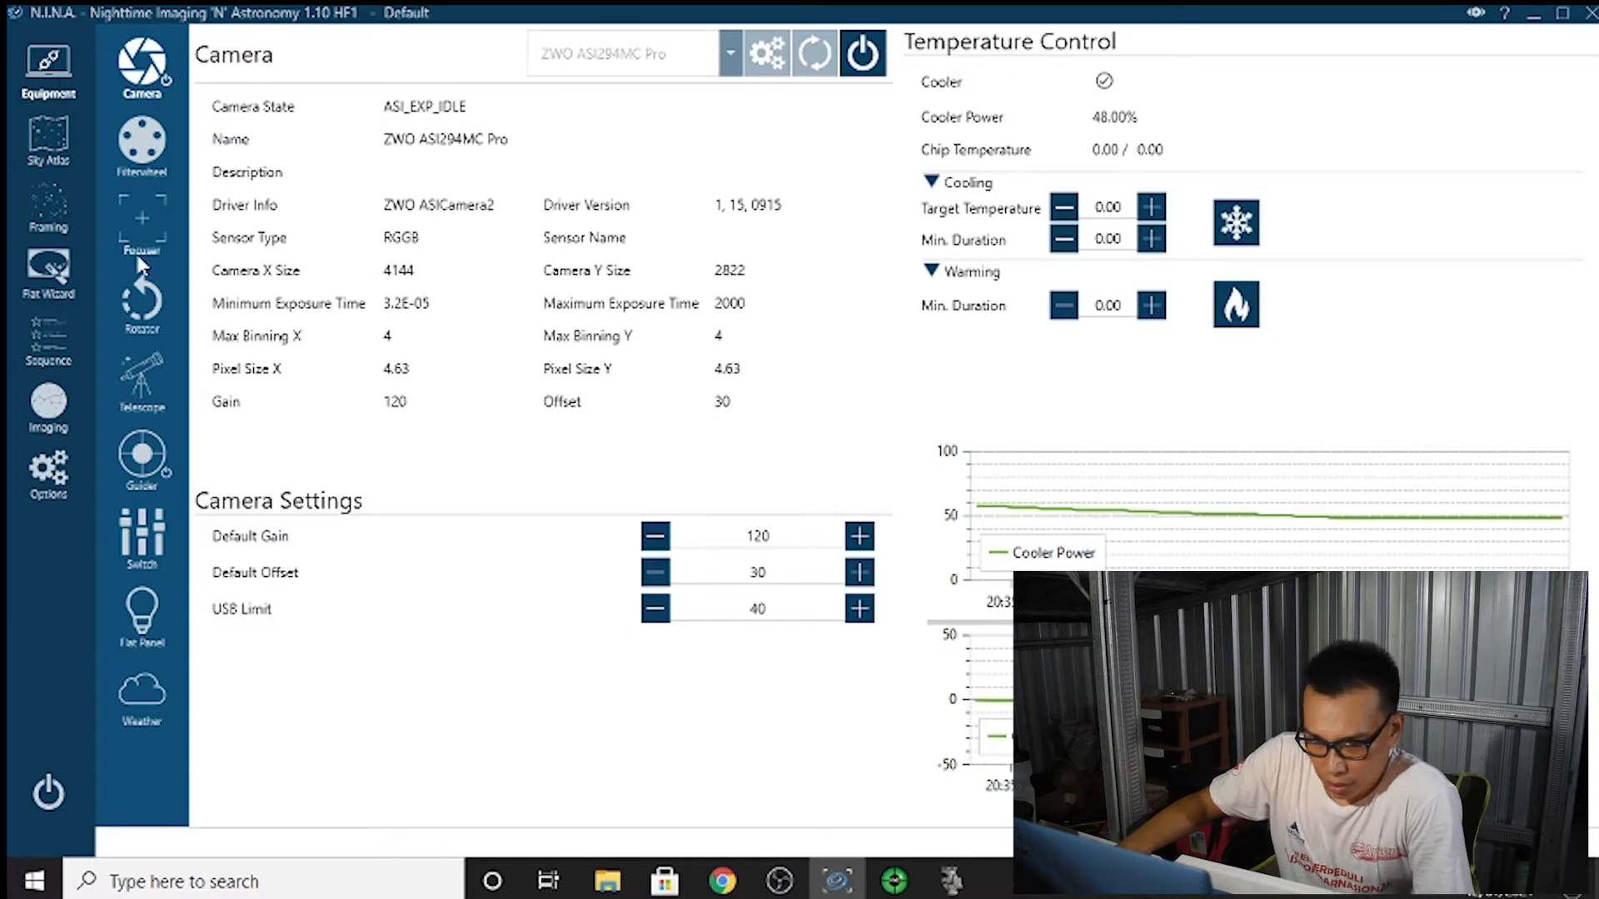
On the Imaging page, review the available binning options and expand the camera's Cooling and Warming controls
click(50, 407)
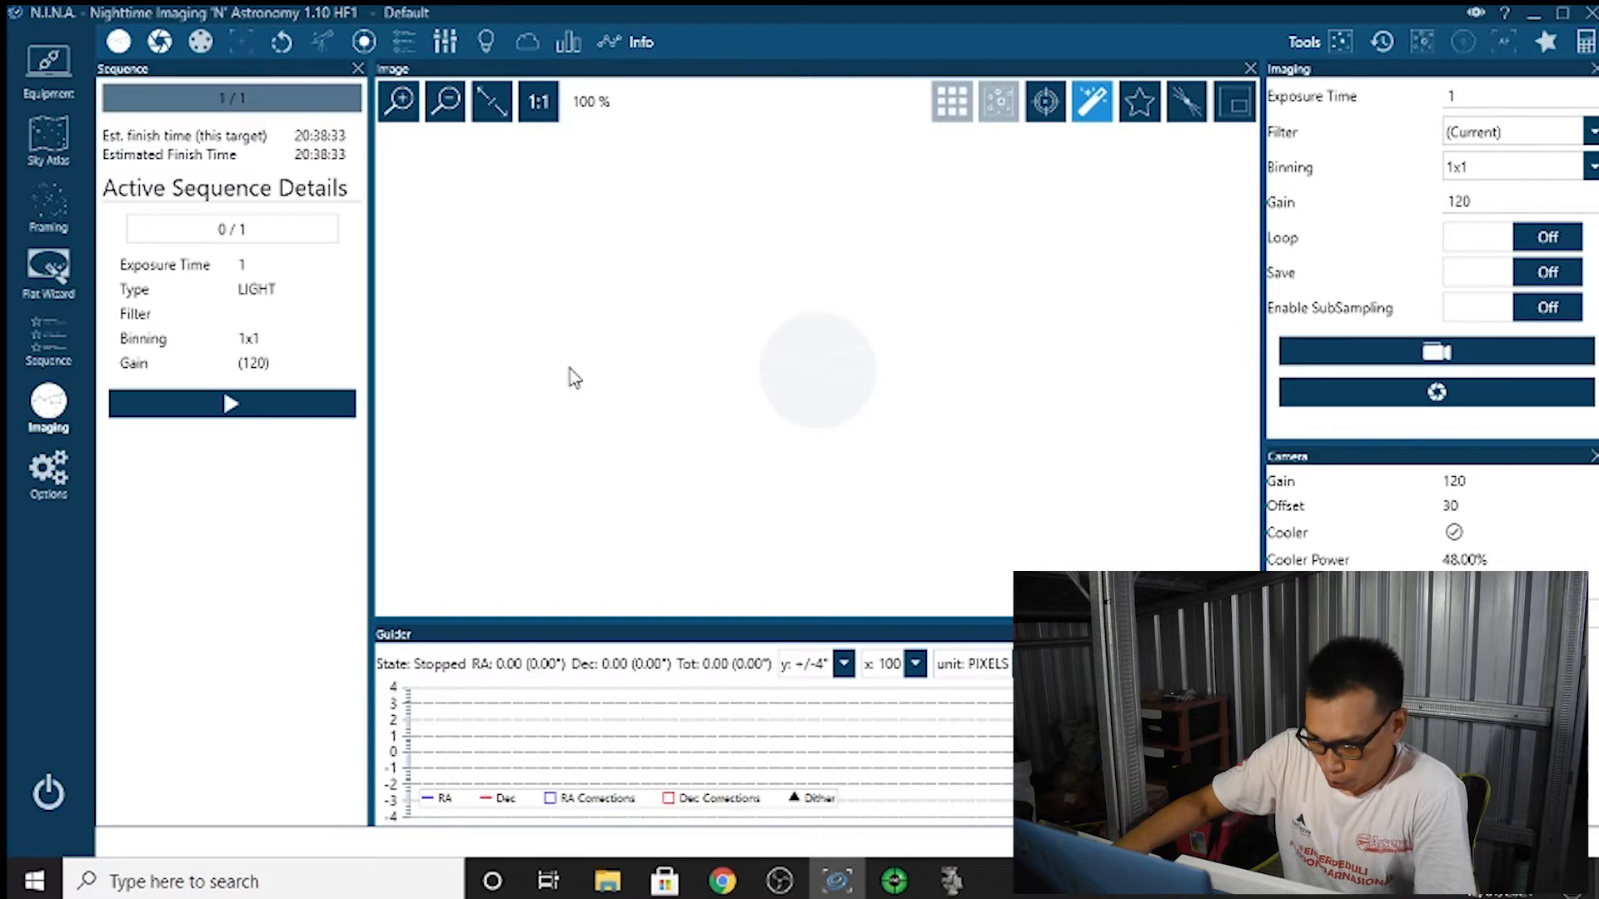
click(487, 636)
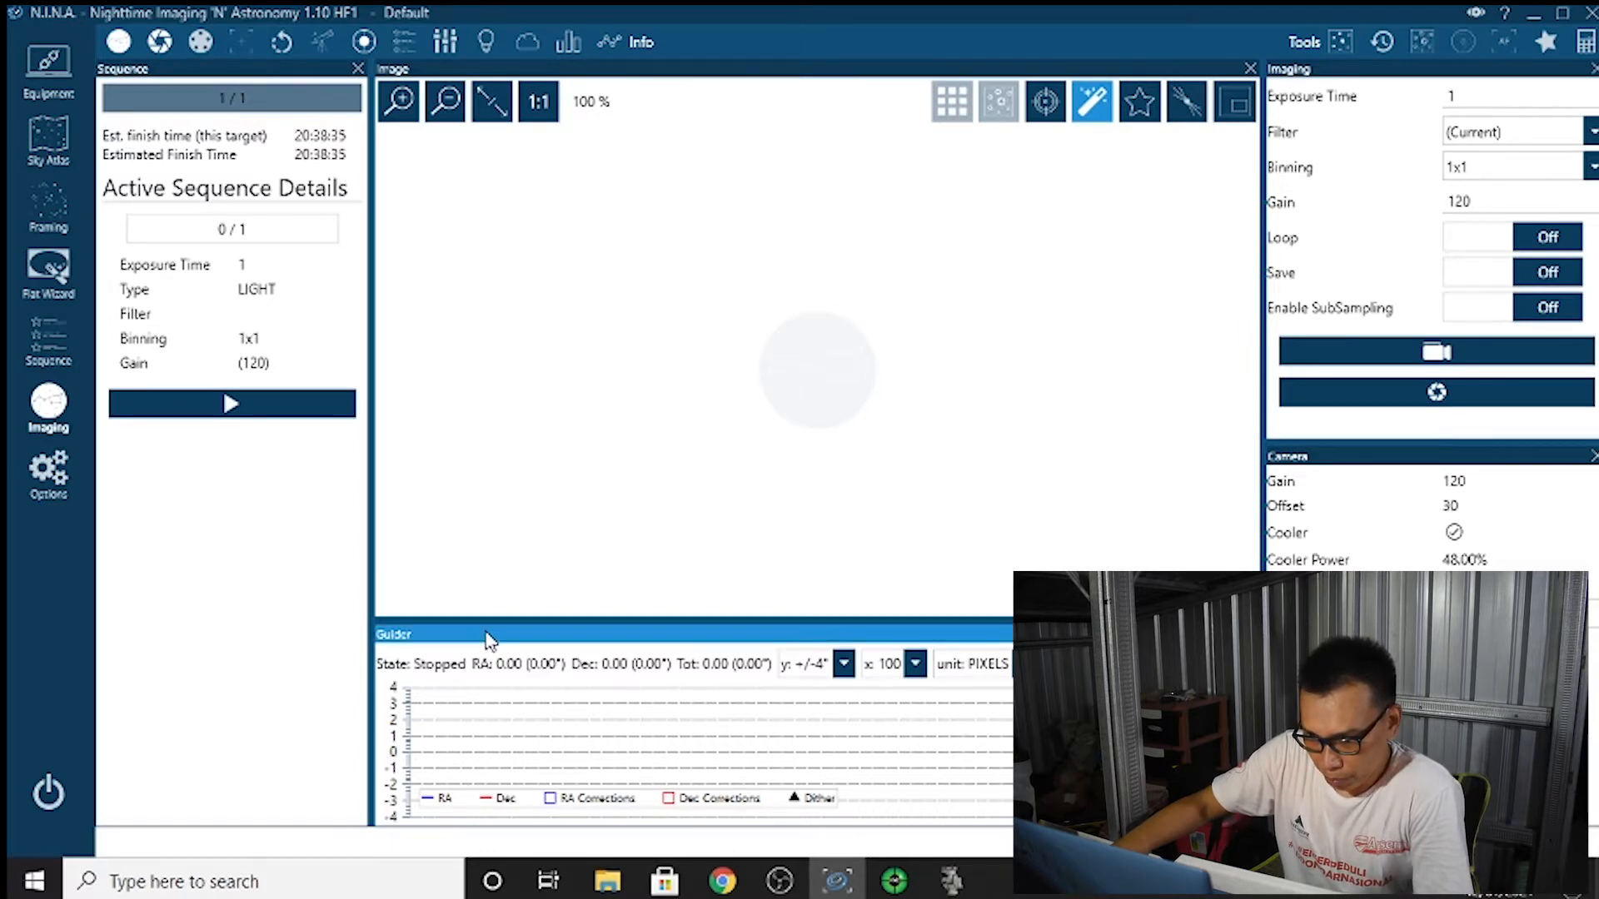
drag(491, 641, 816, 483)
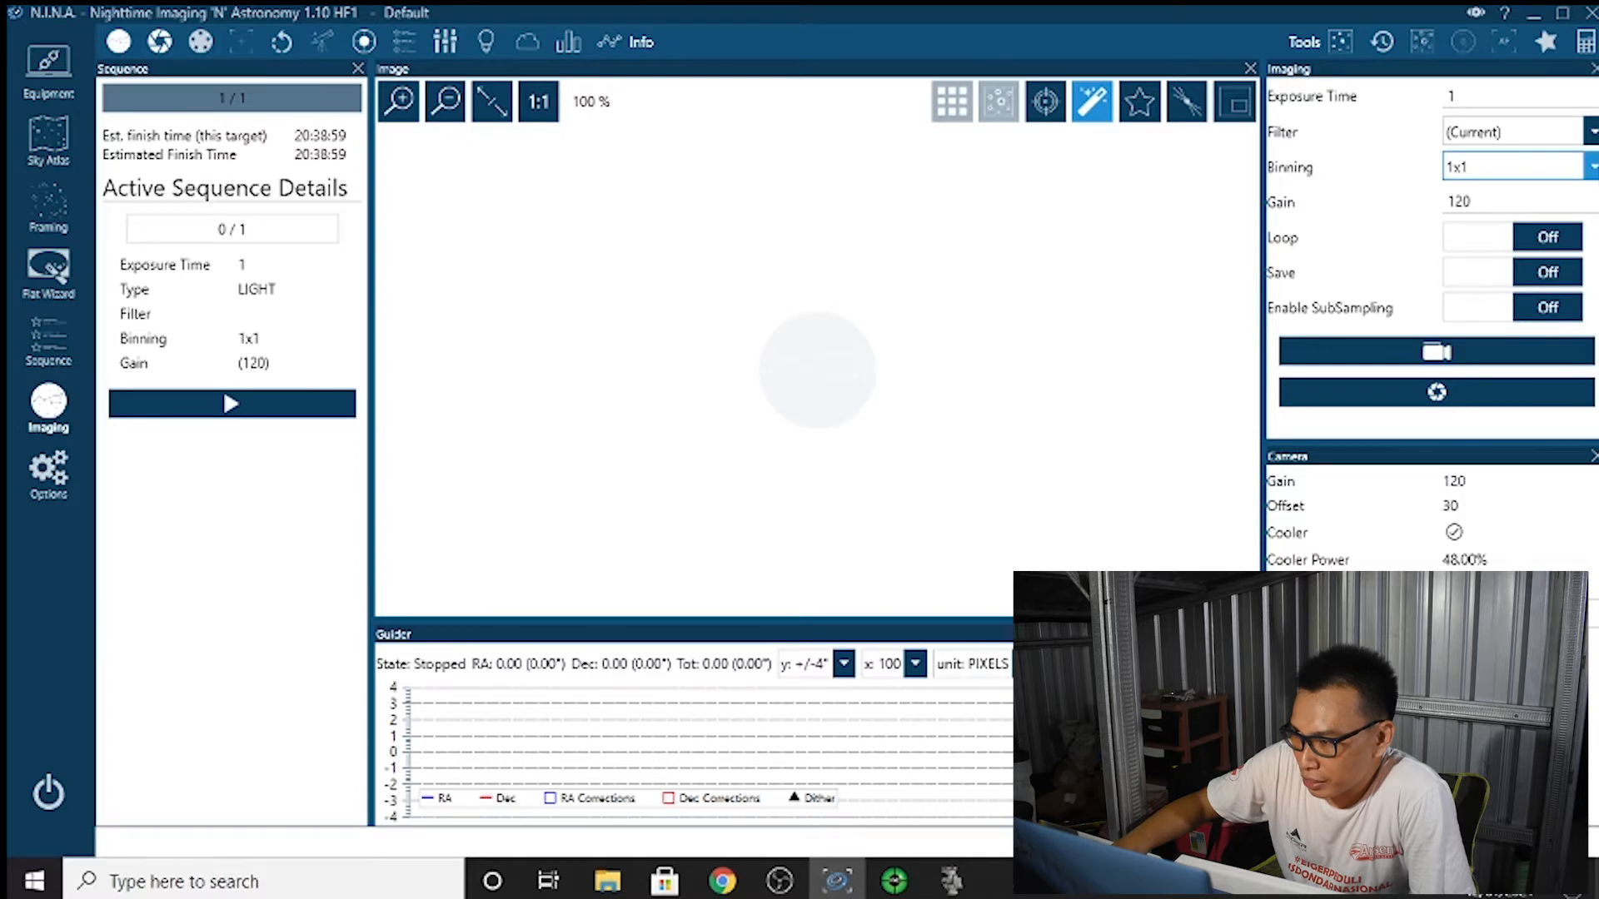
click(1591, 167)
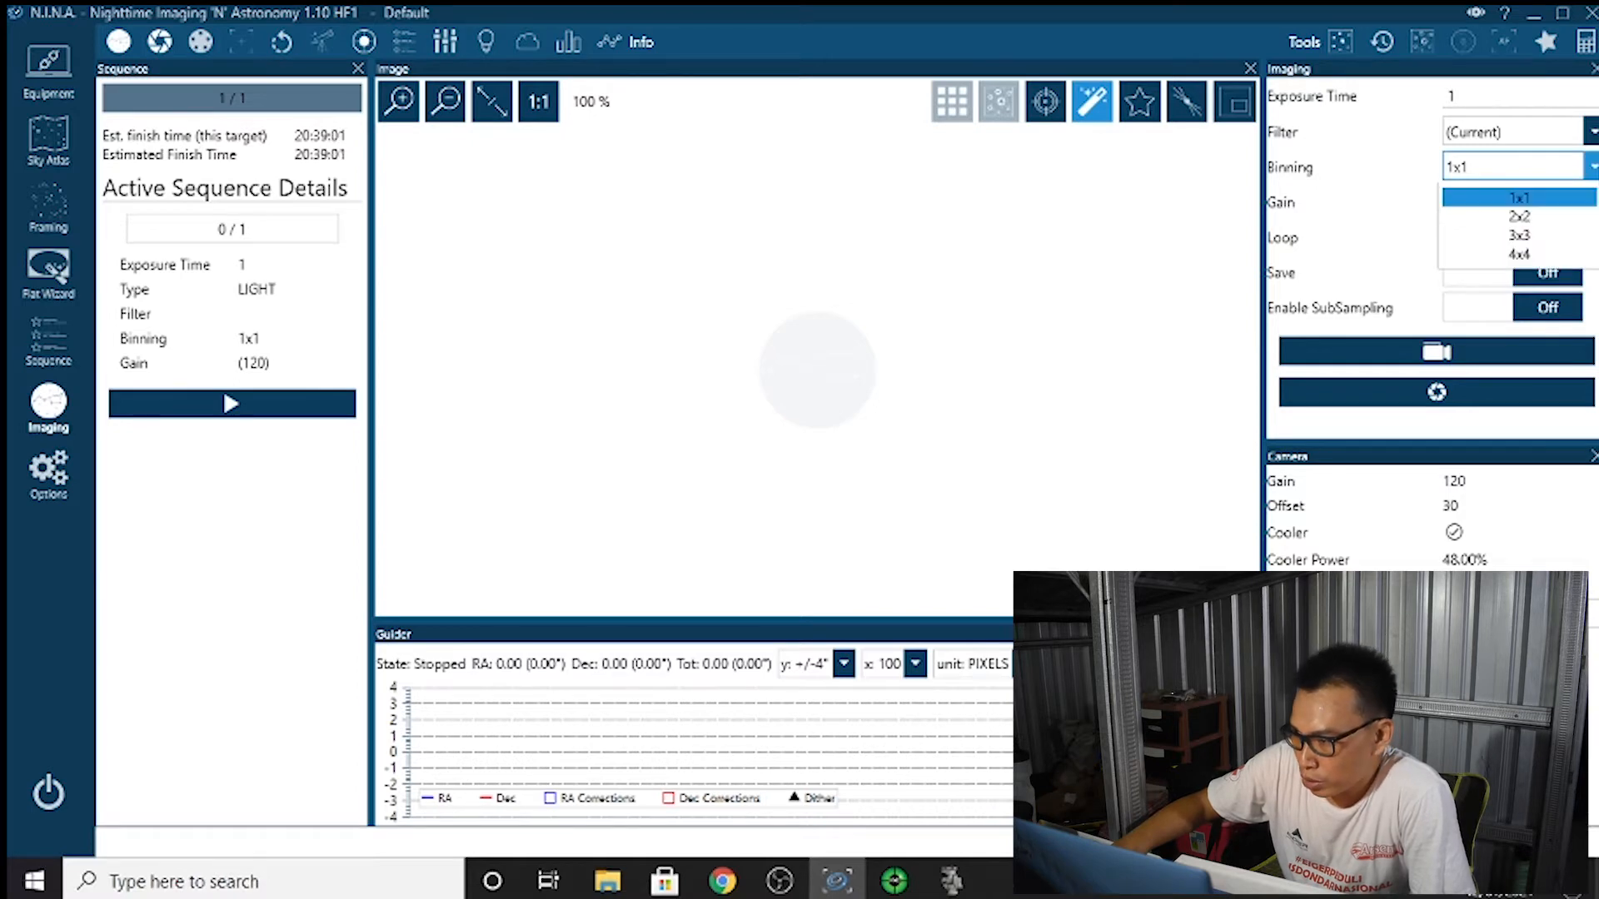
click(1592, 169)
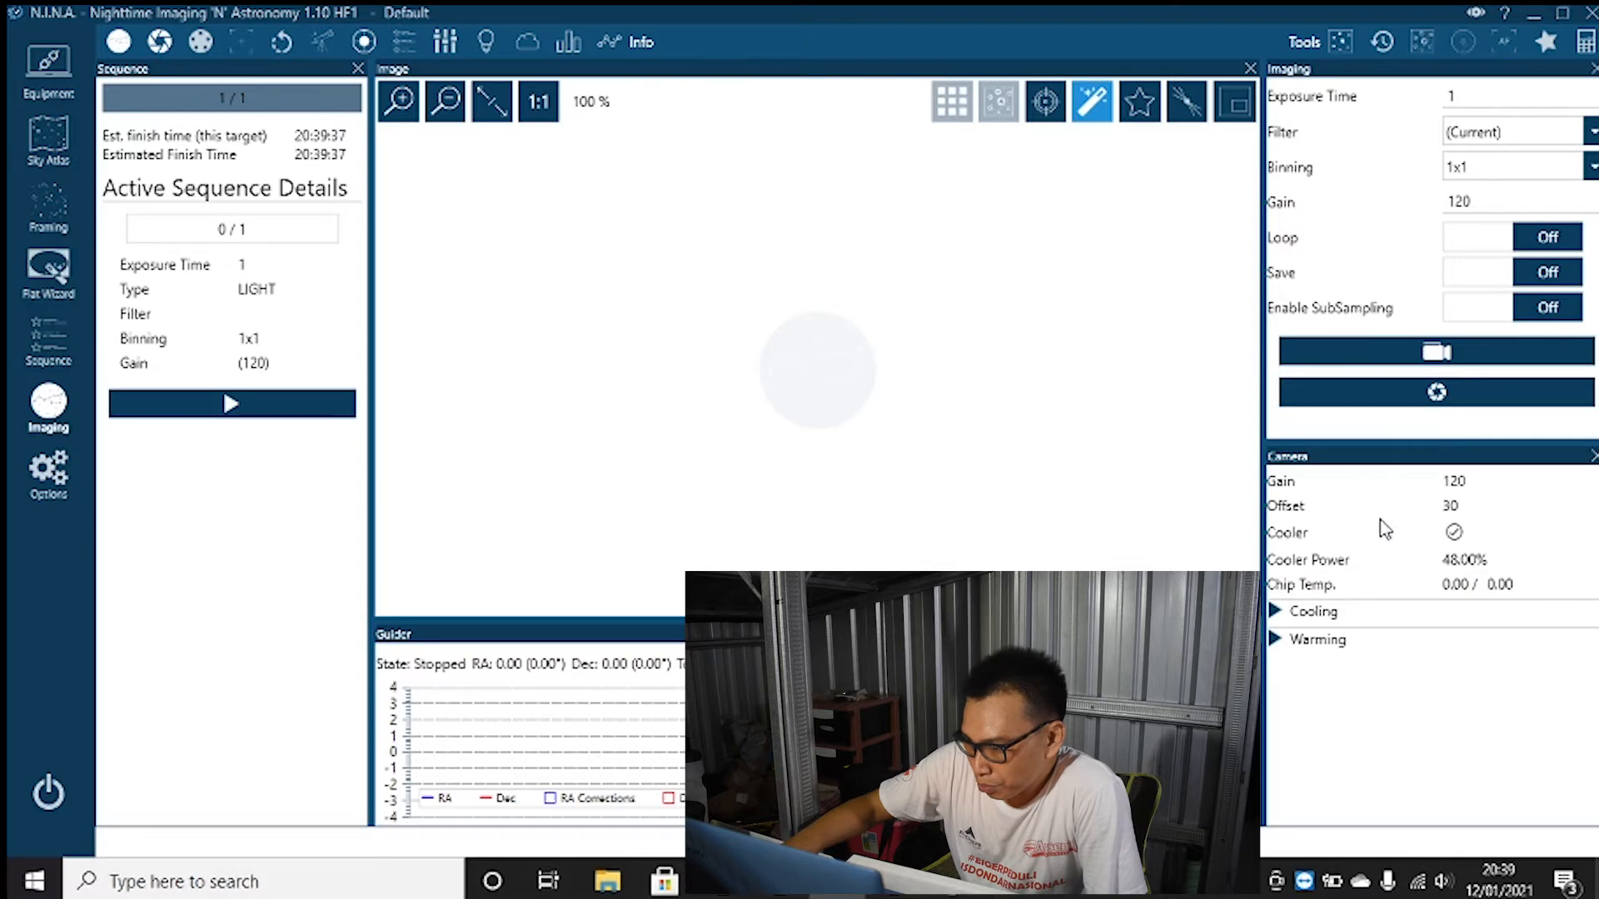
click(1275, 611)
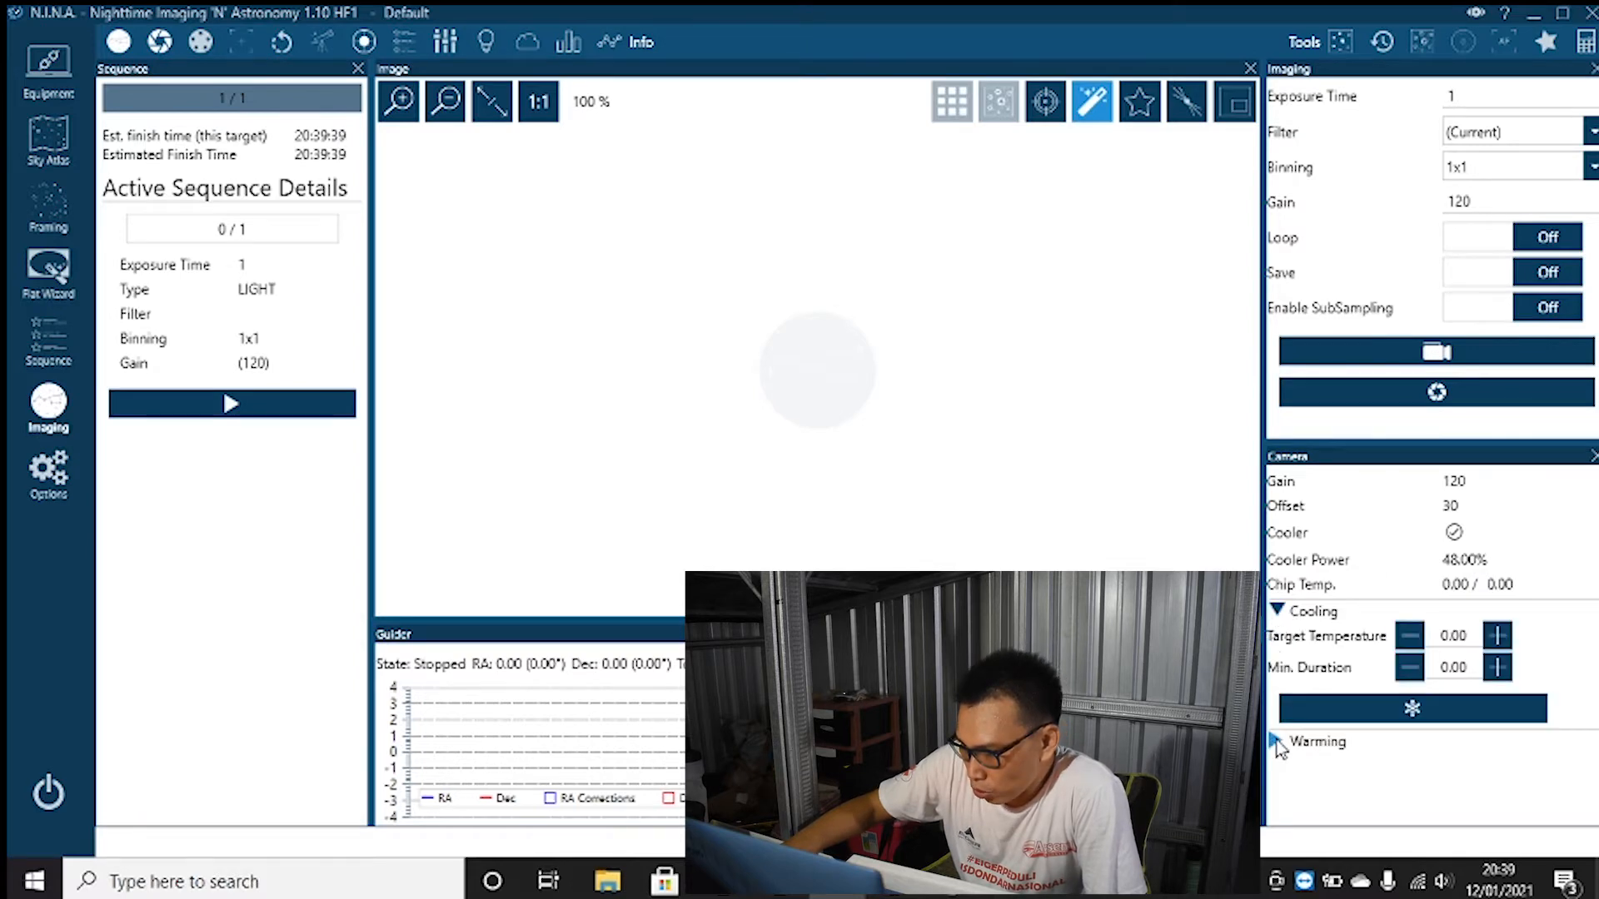
click(1274, 740)
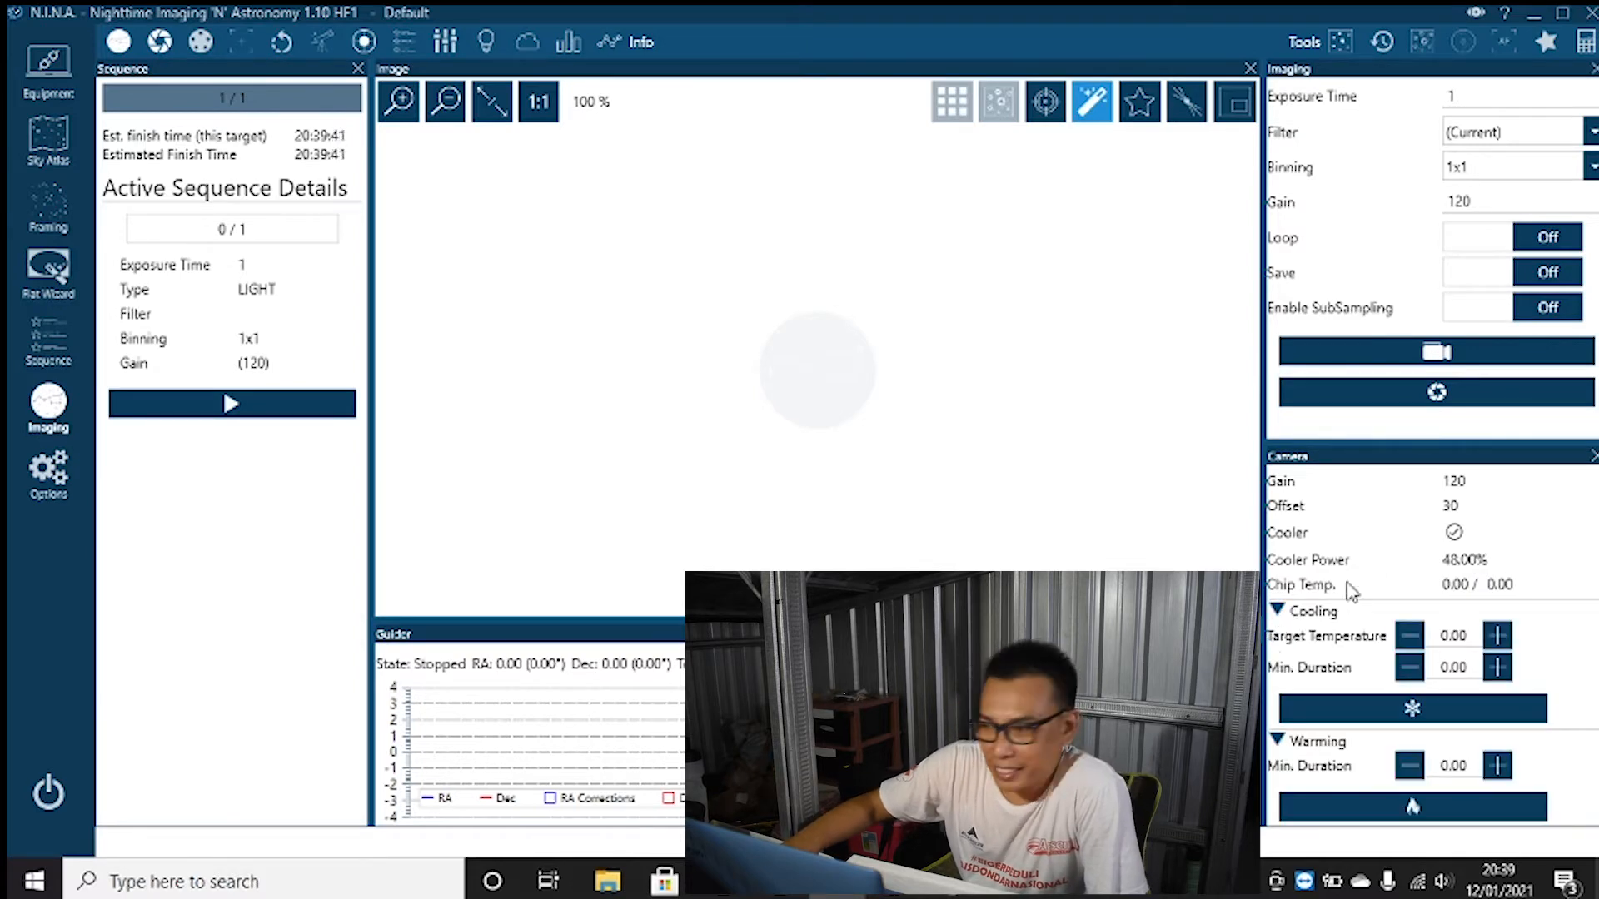
Take a single 1-second test exposure with 1x1 binning and gain 120, and inspect the whole frame
click(1456, 405)
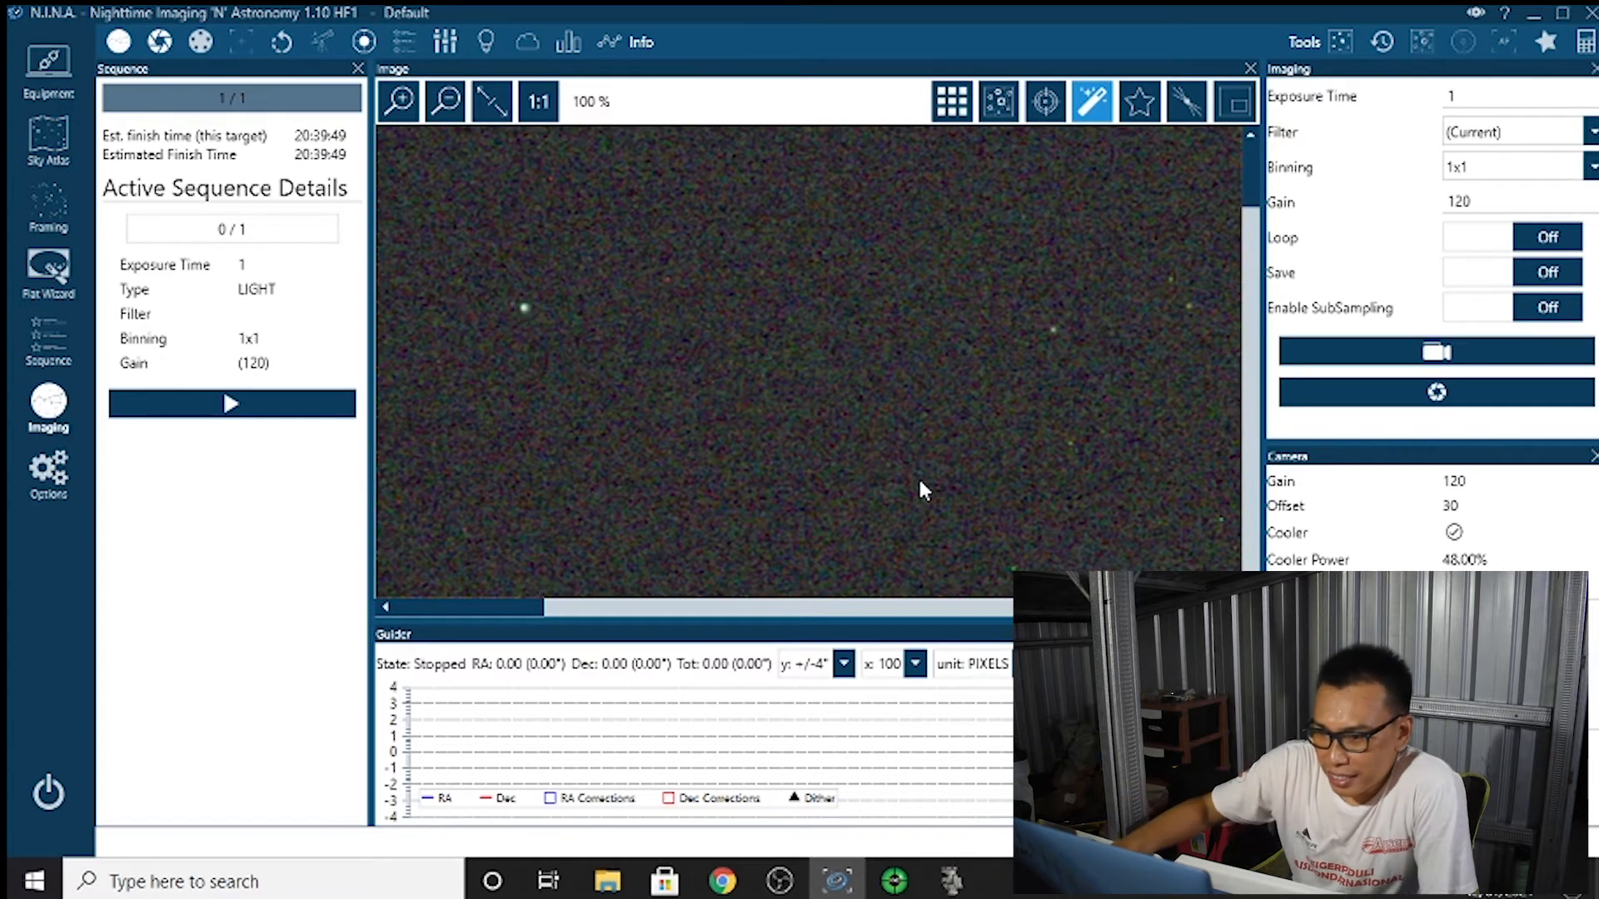
scroll(920, 483, down, 7)
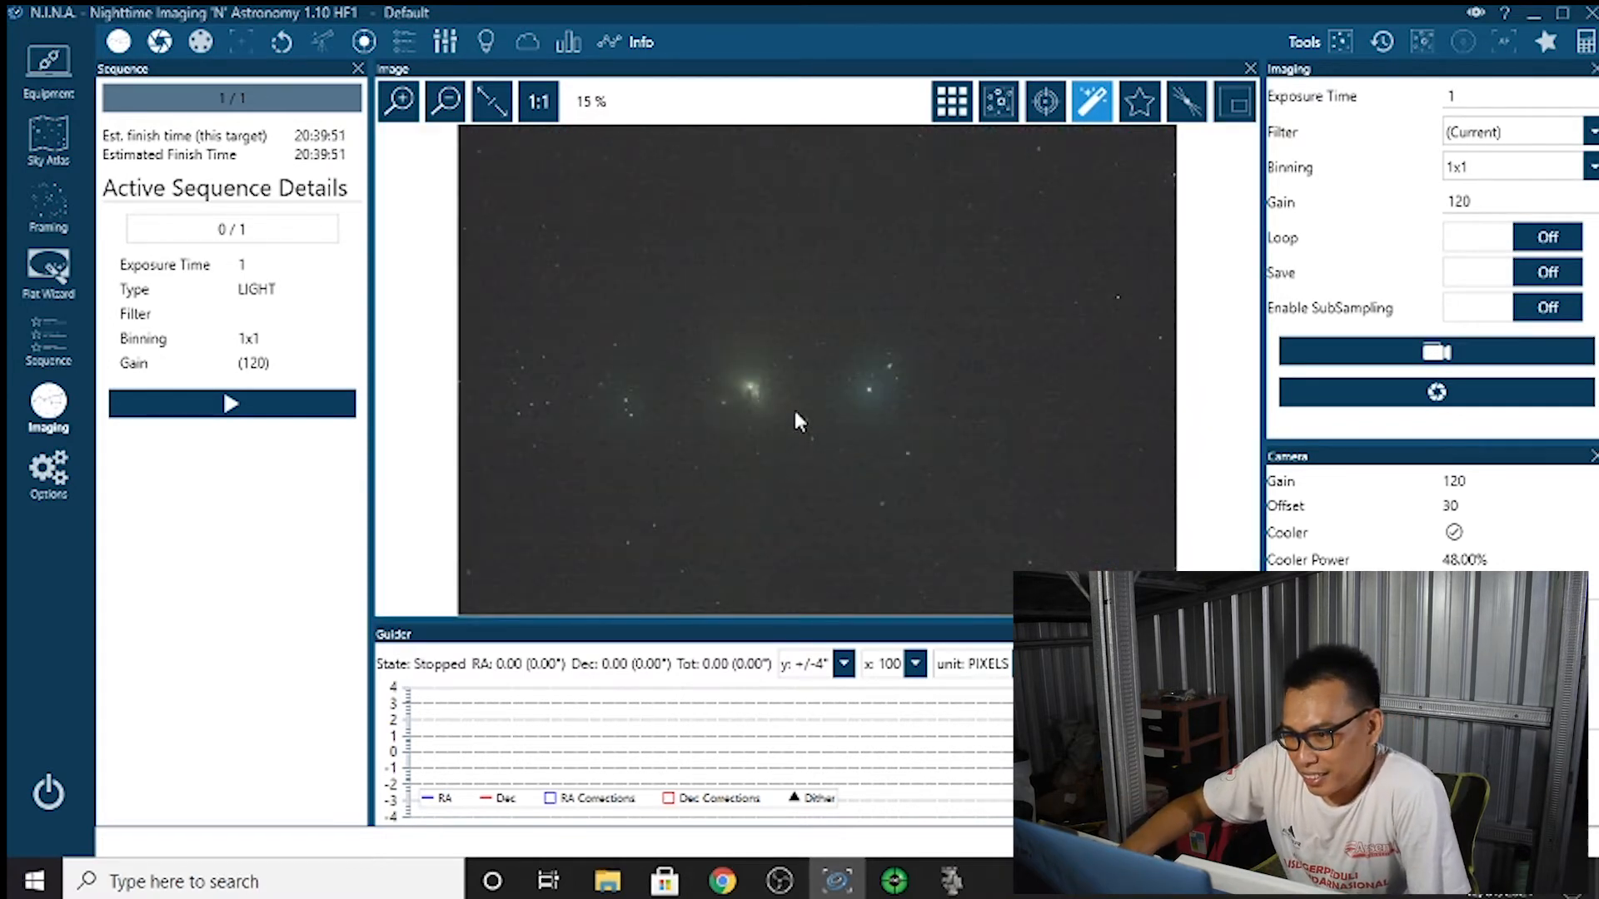
scroll(793, 407, up, 5)
scroll(677, 368, down, 5)
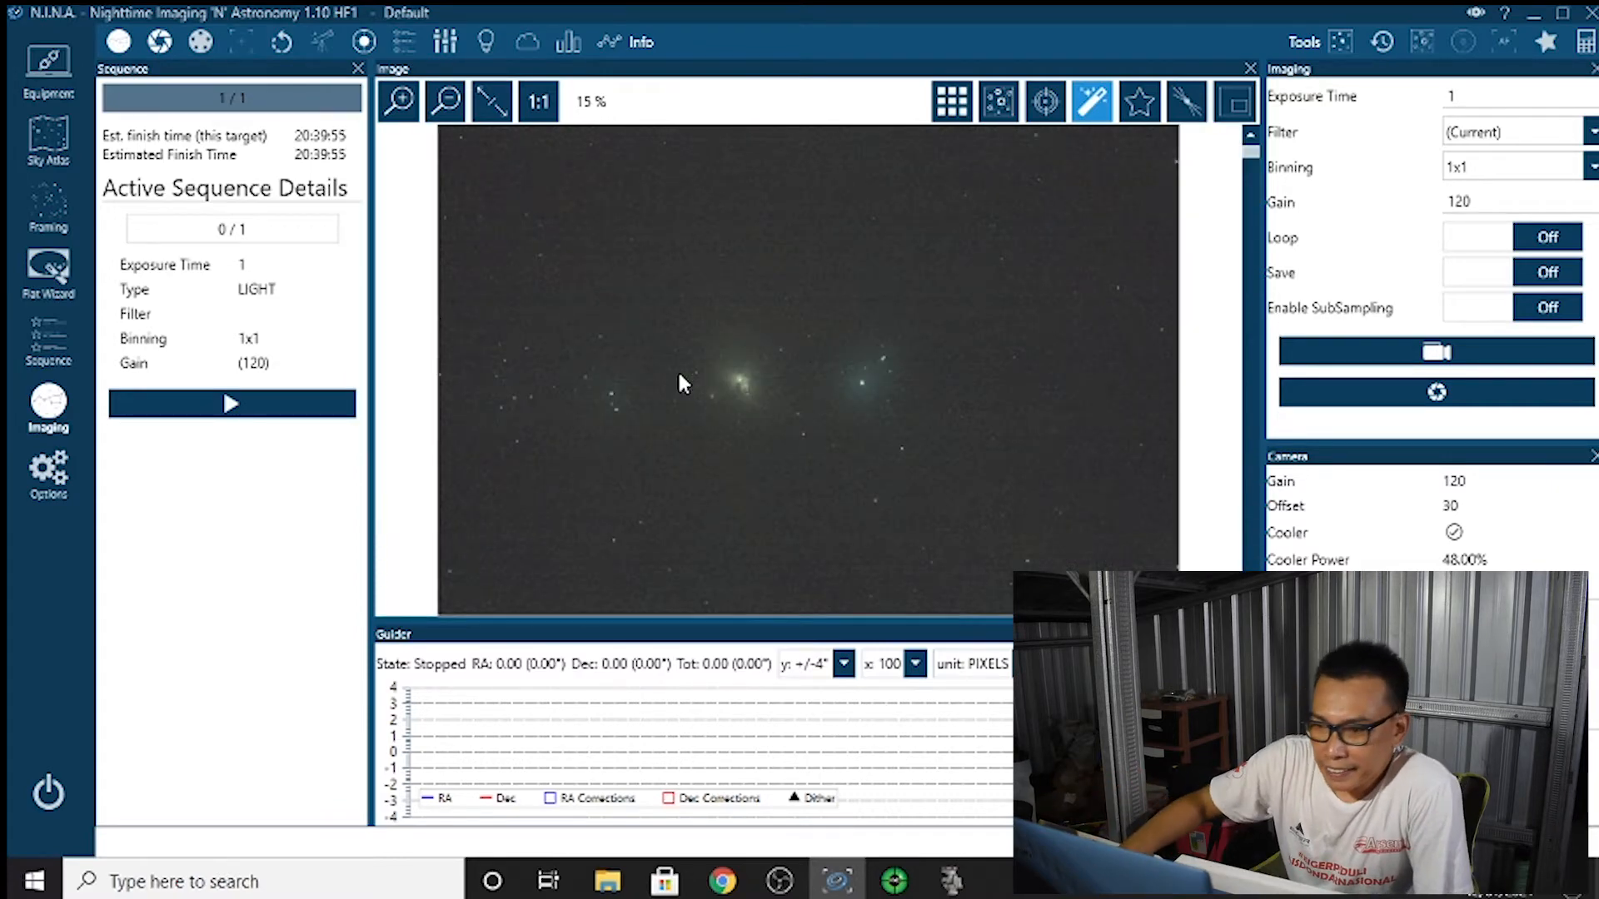
Inspect the nebula up close, start the camera's live view and overlay the crosshair on the image to check the framing
scroll(741, 385, up, 5)
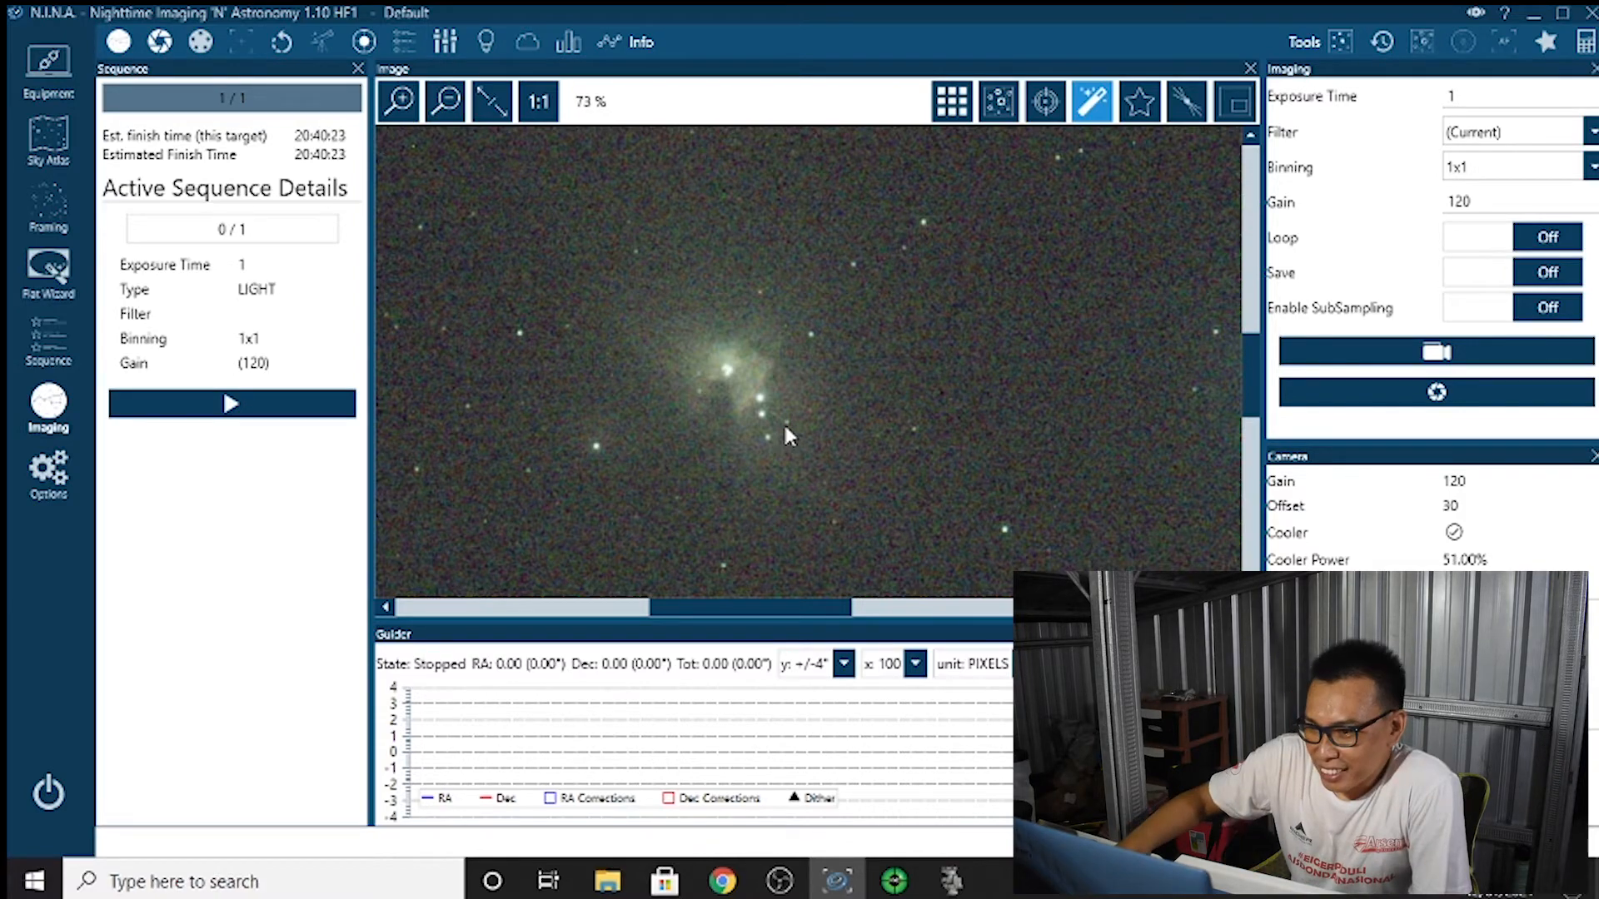
scroll(782, 422, down, 5)
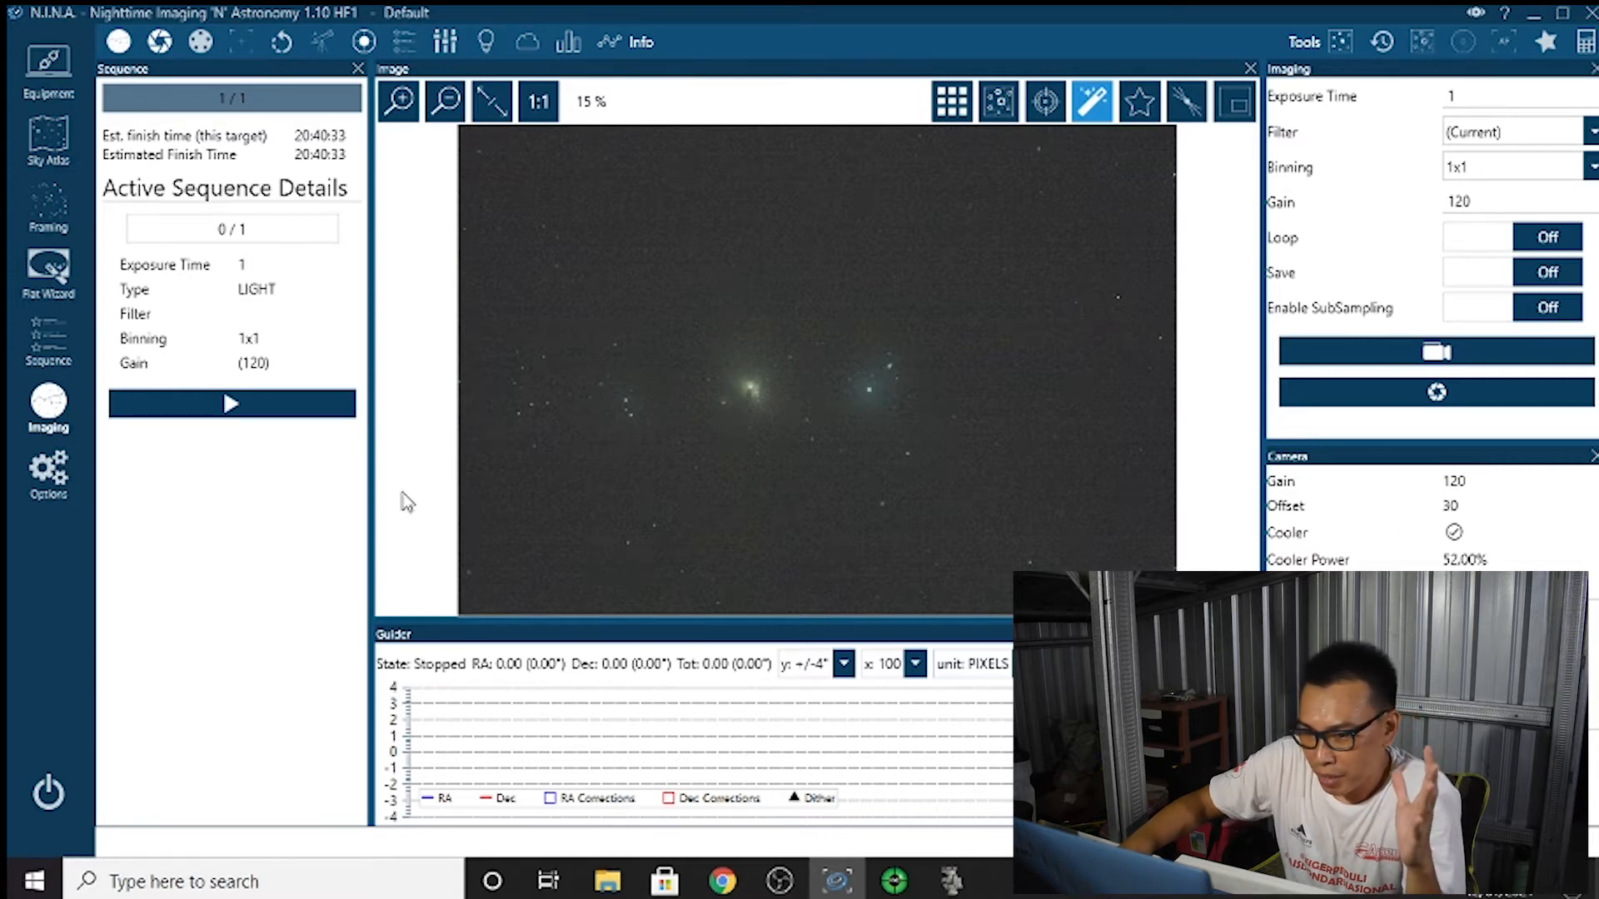
click(1436, 354)
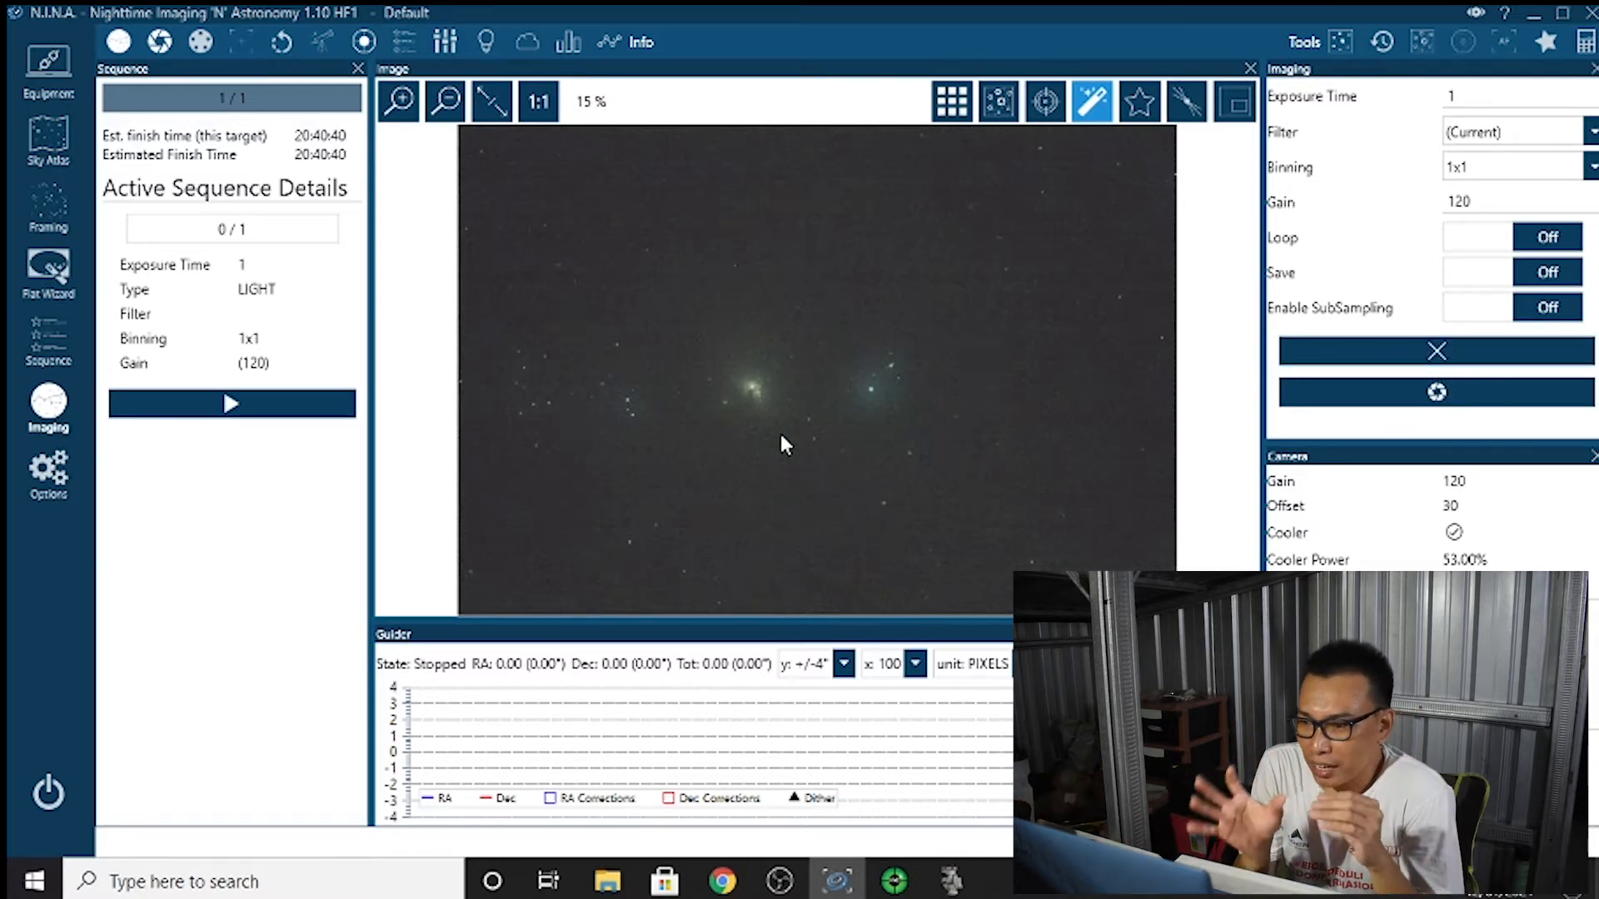
scroll(771, 413, up, 3)
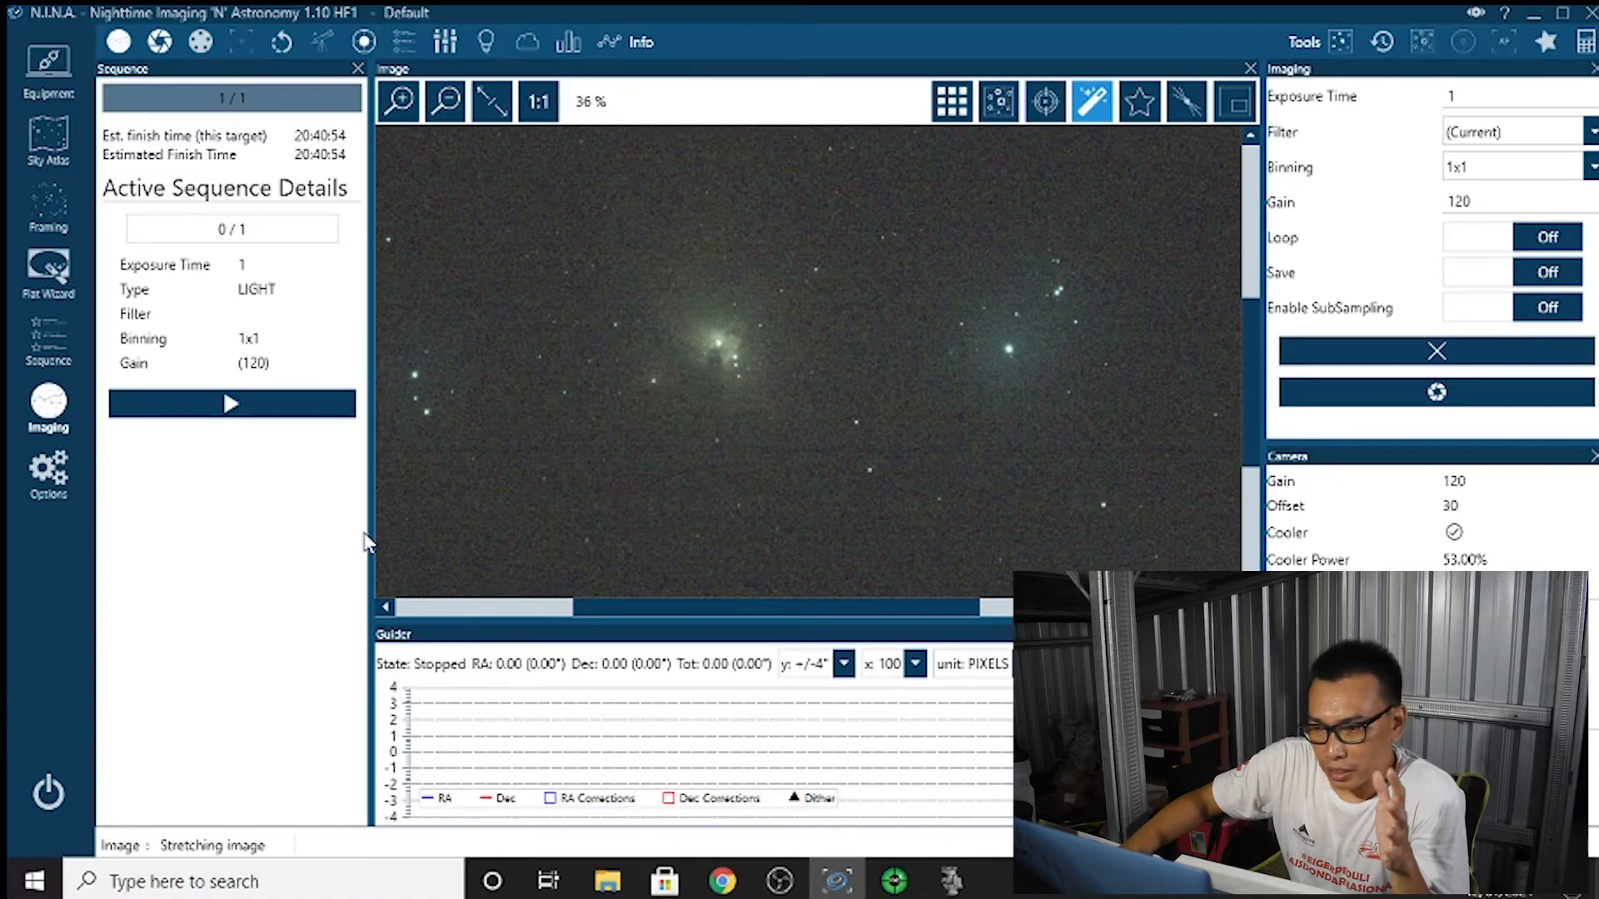
scroll(774, 428, down, 4)
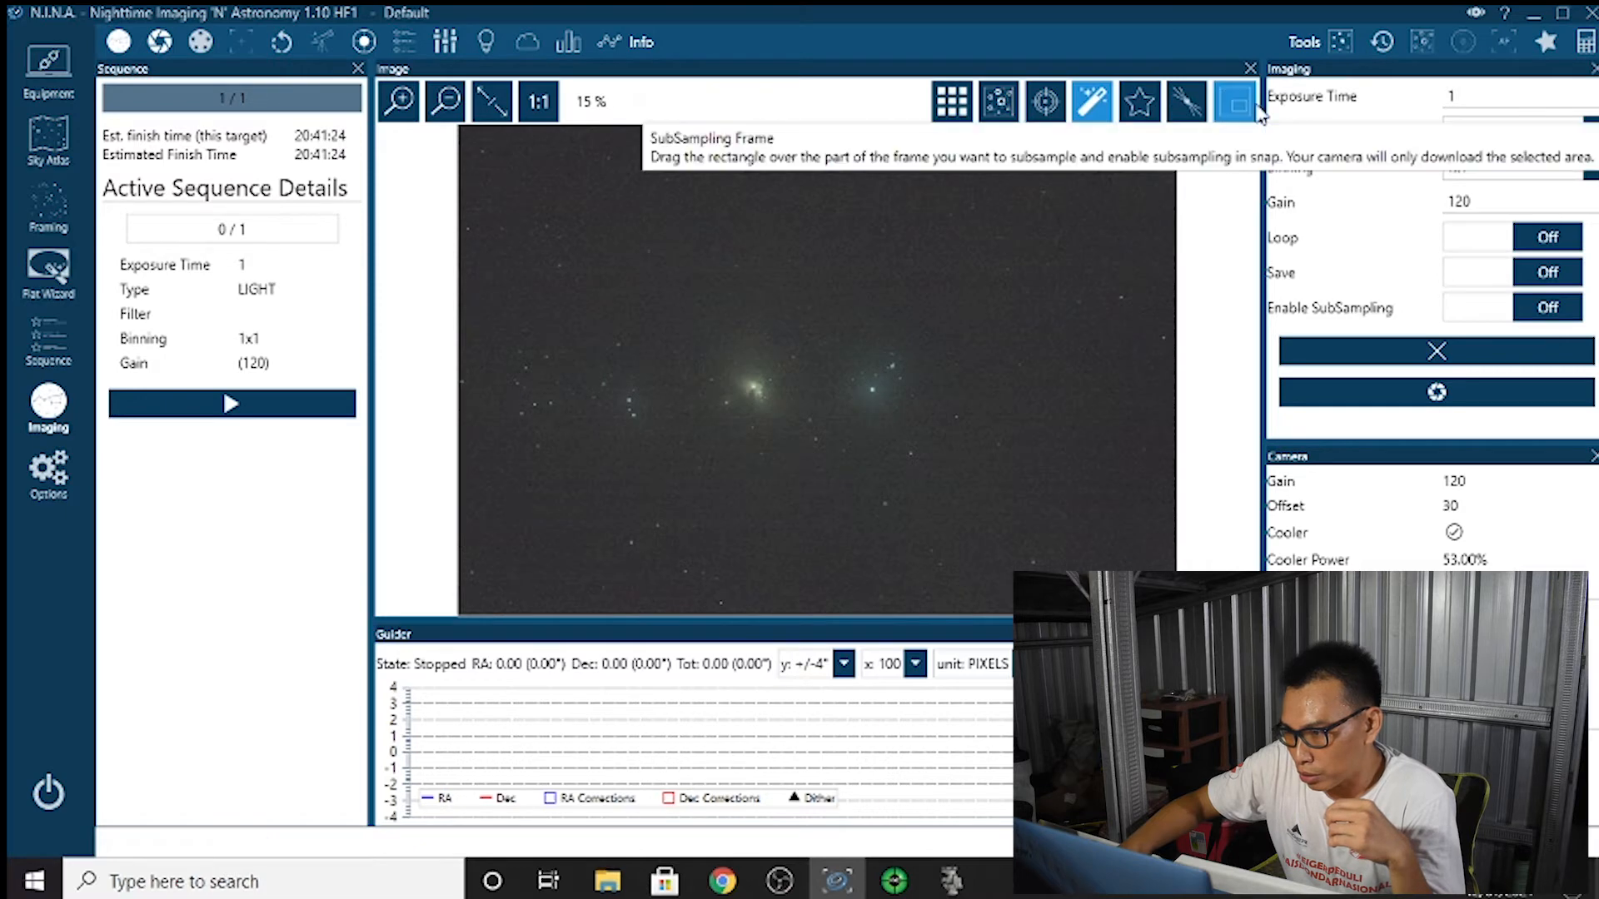
click(1045, 116)
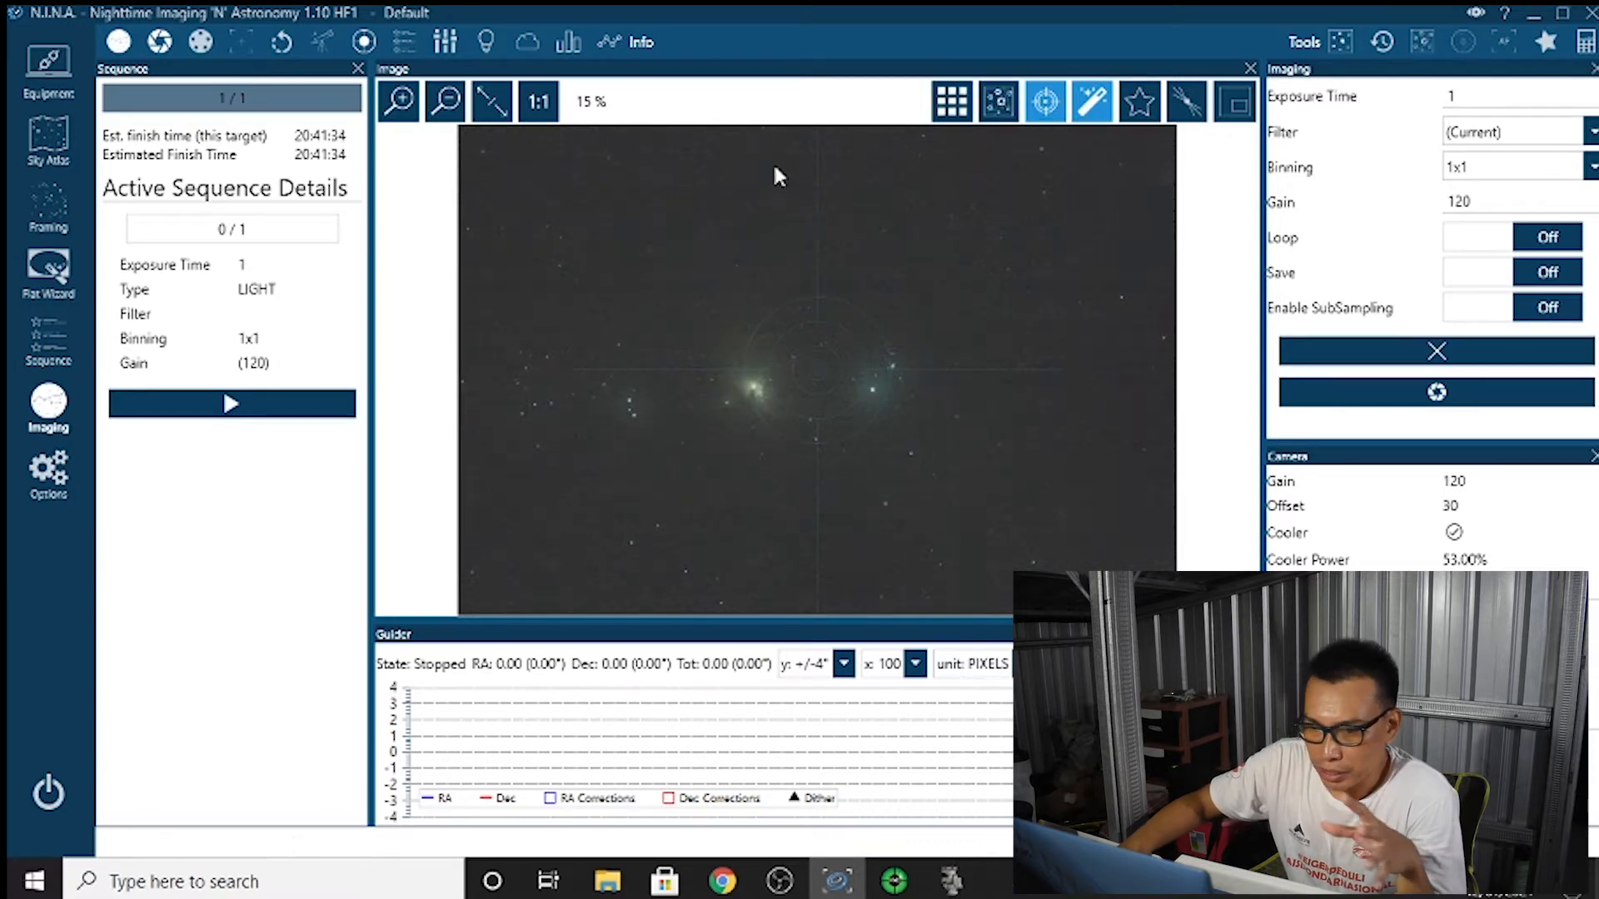
In the imaging sequence, set the entry to 20 exposures of 180 seconds each
click(47, 346)
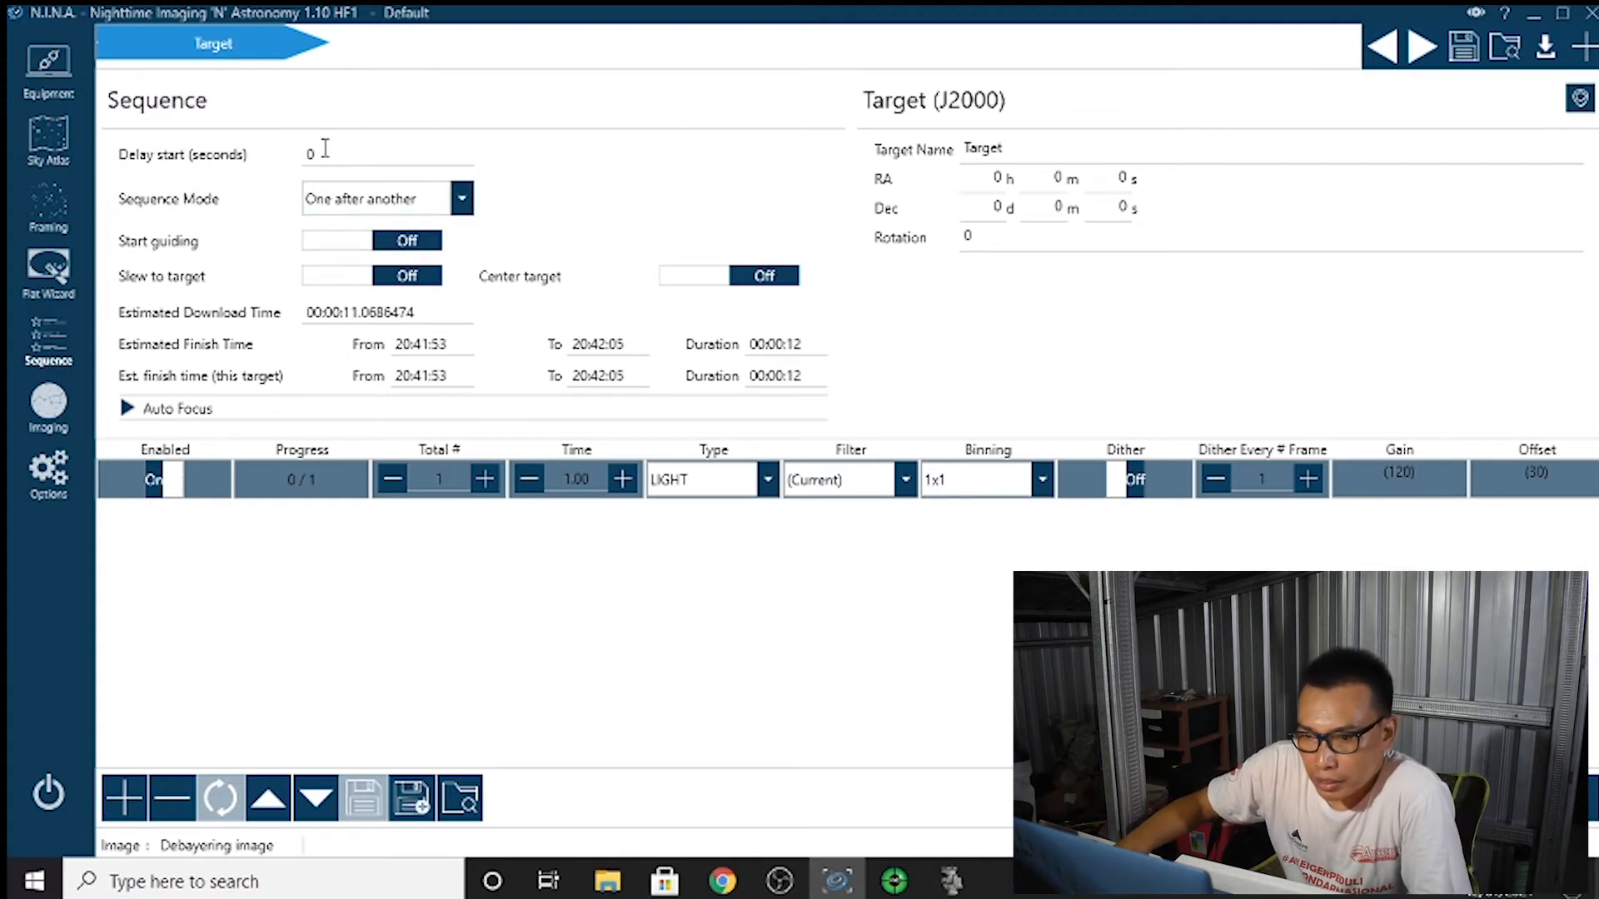
click(462, 204)
click(462, 204)
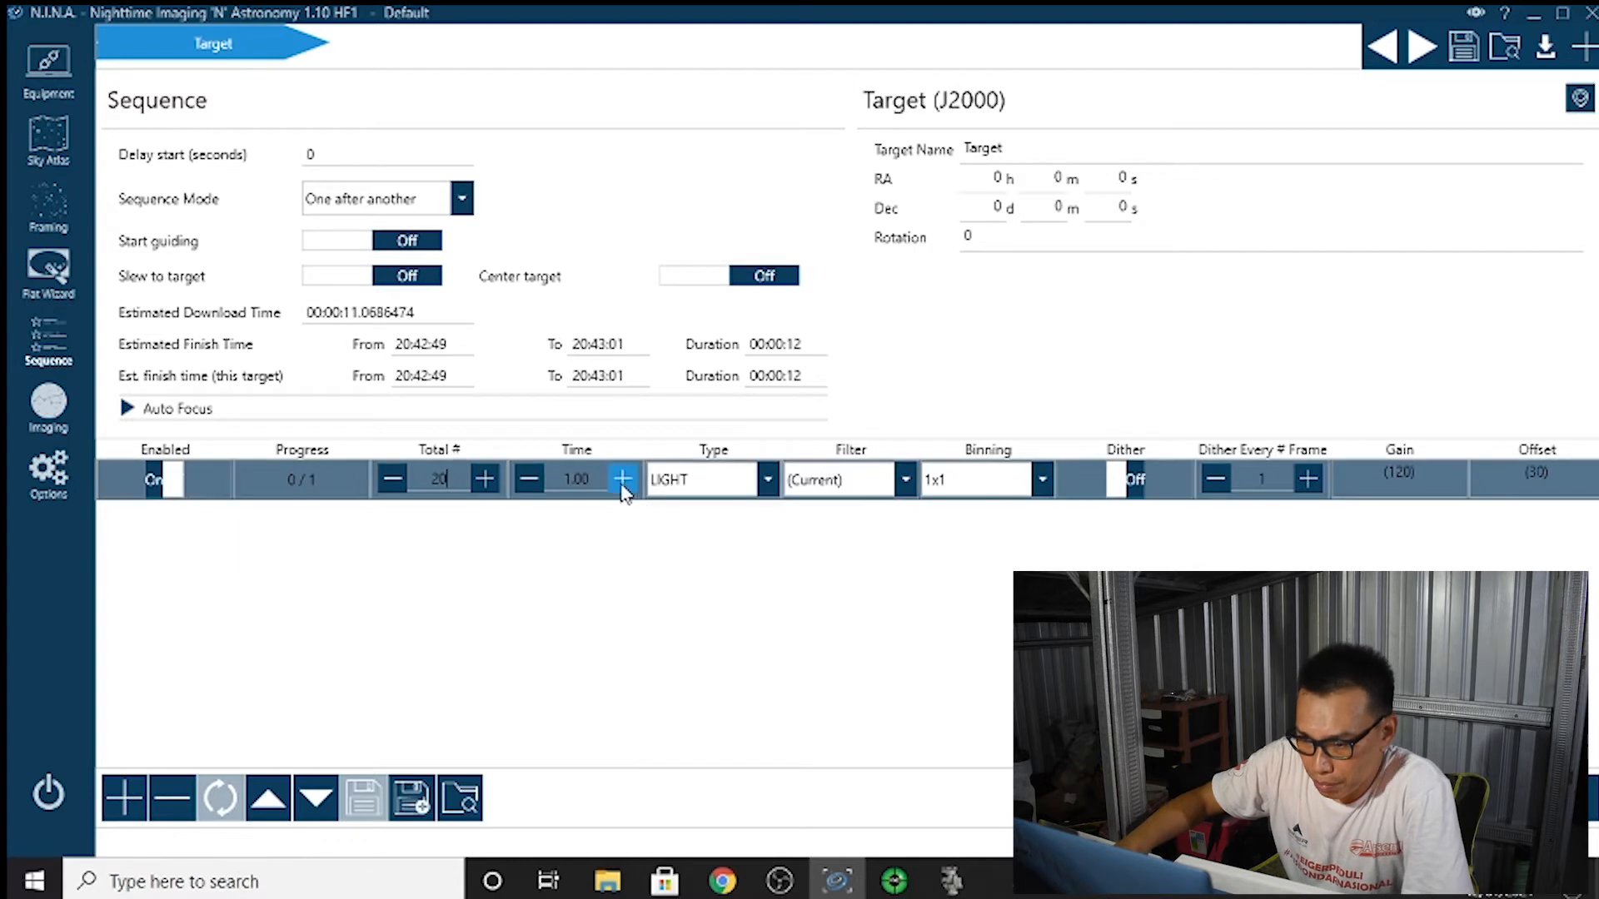
click(583, 476)
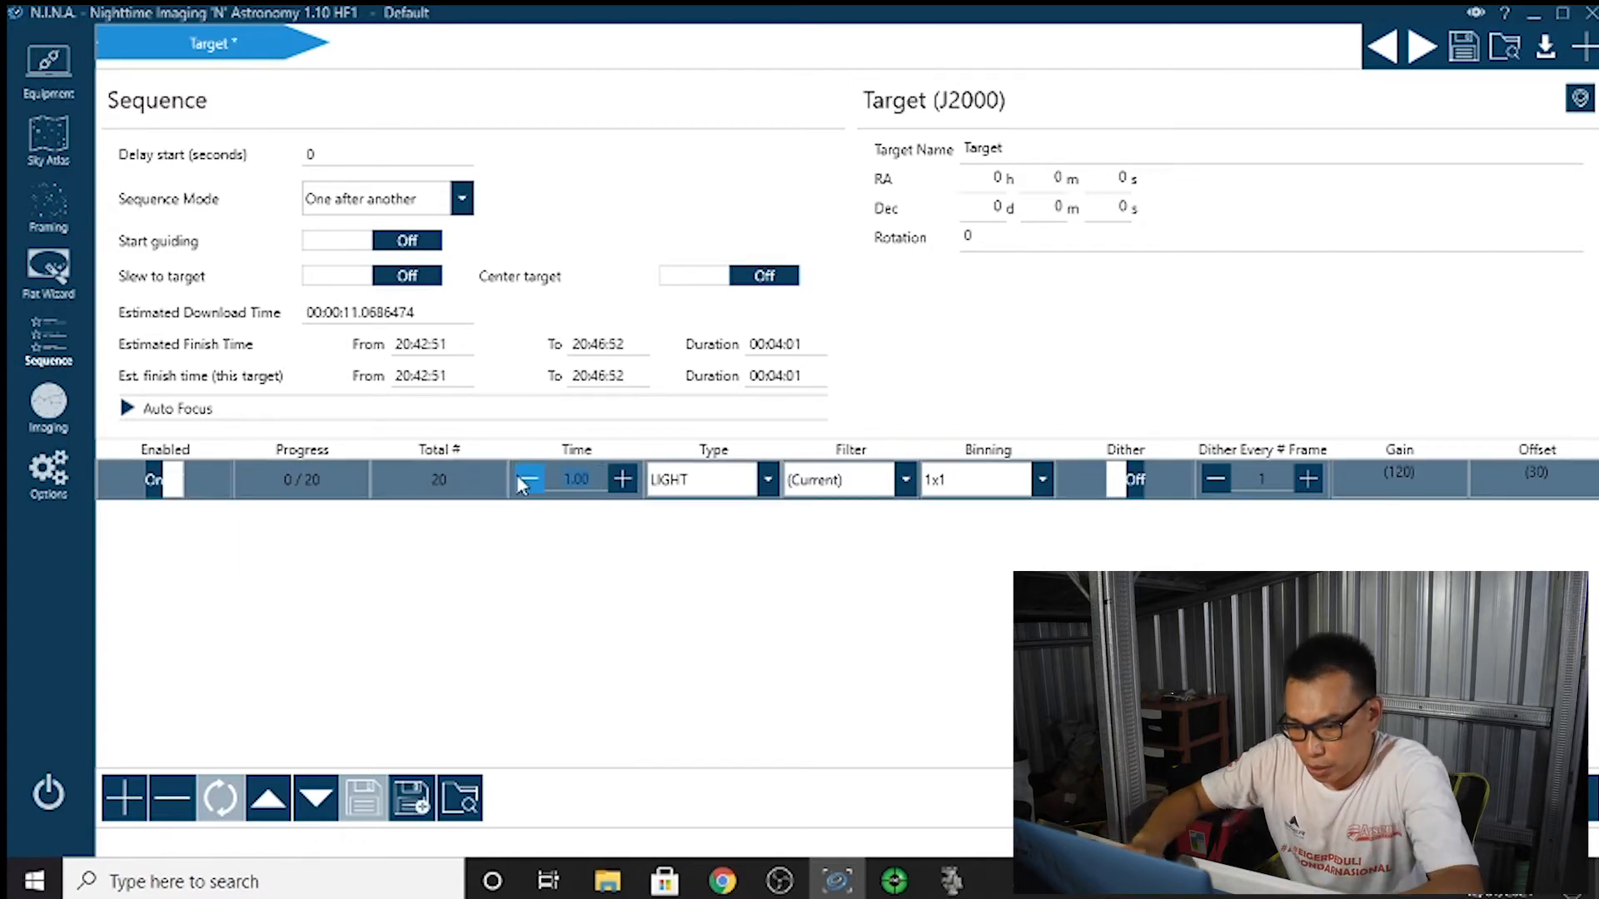
text(80)
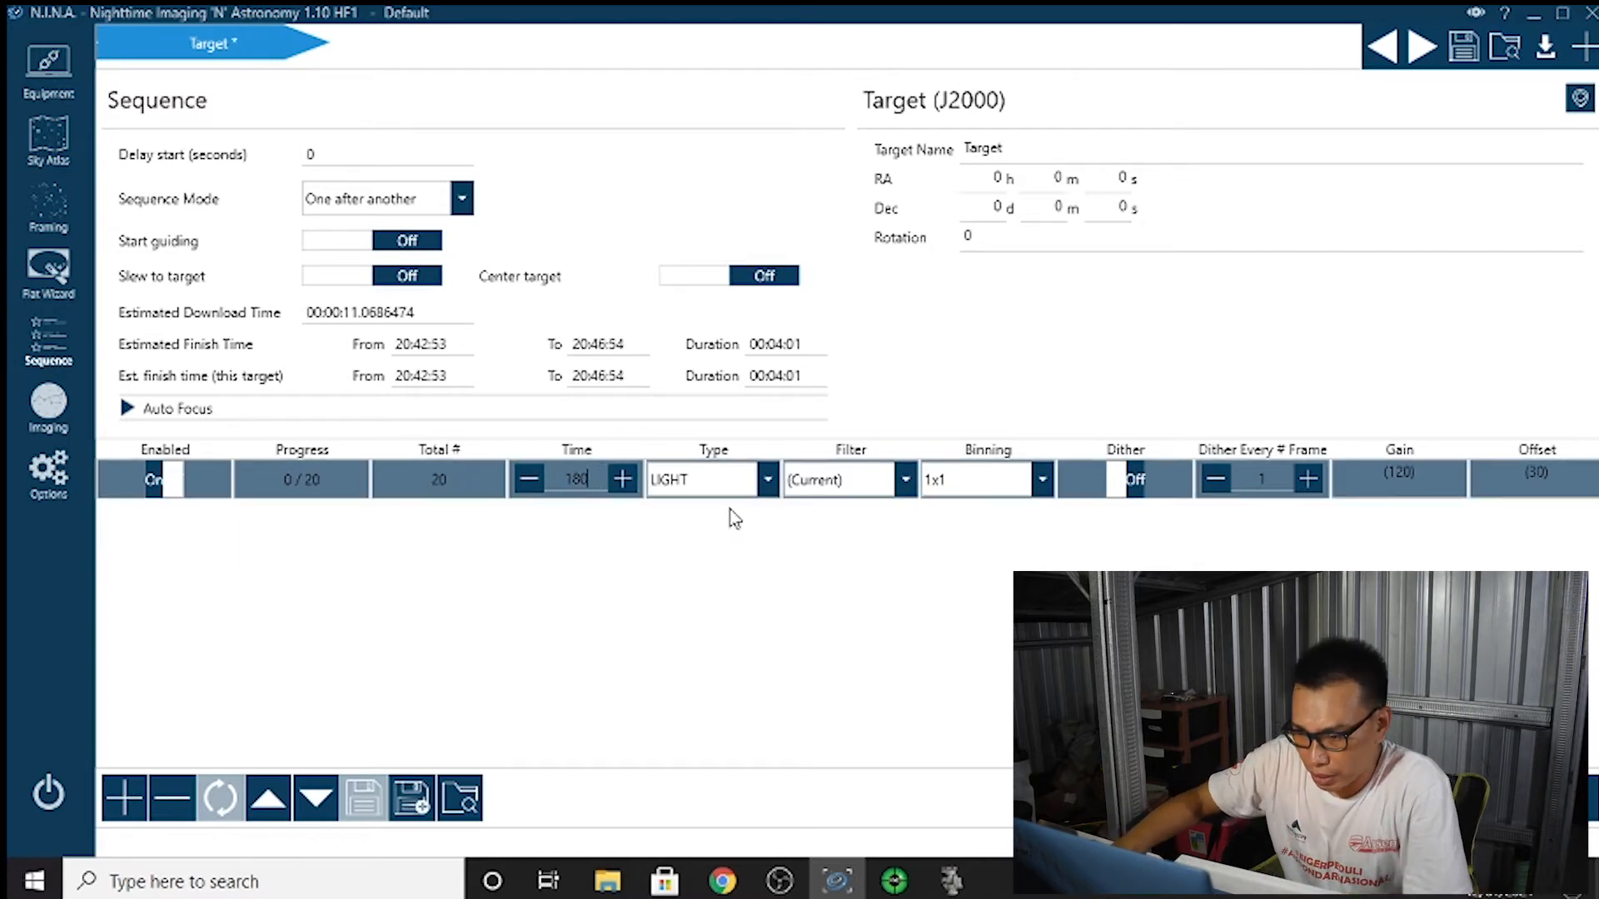
Keep the sequence entry's type as LIGHT and enable dithering every 2 frames
click(768, 491)
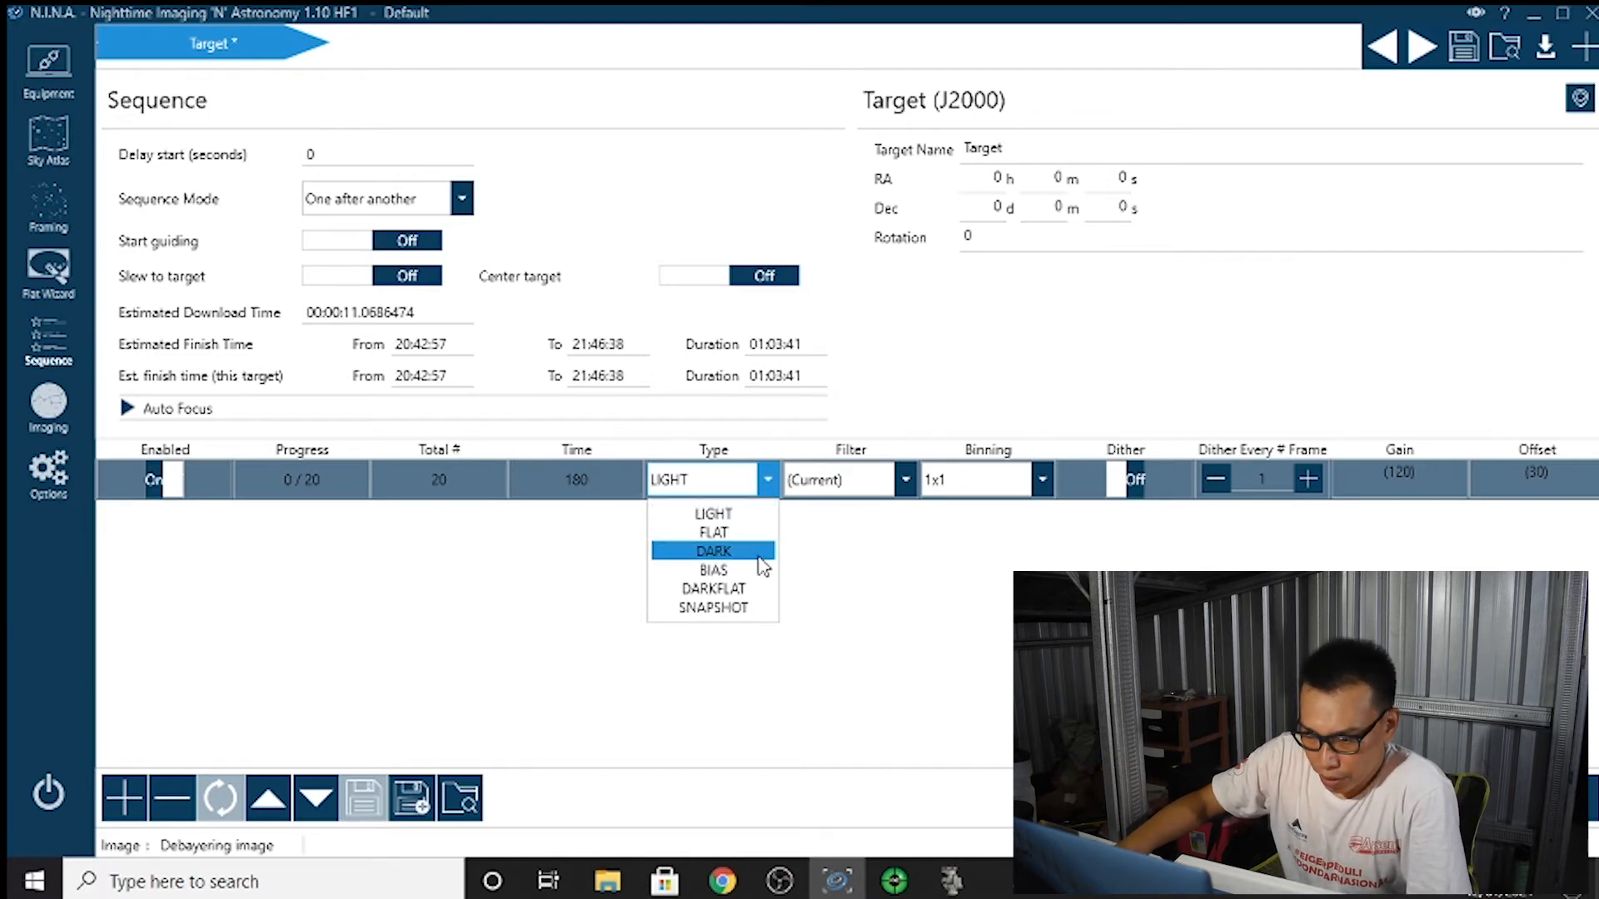
click(771, 484)
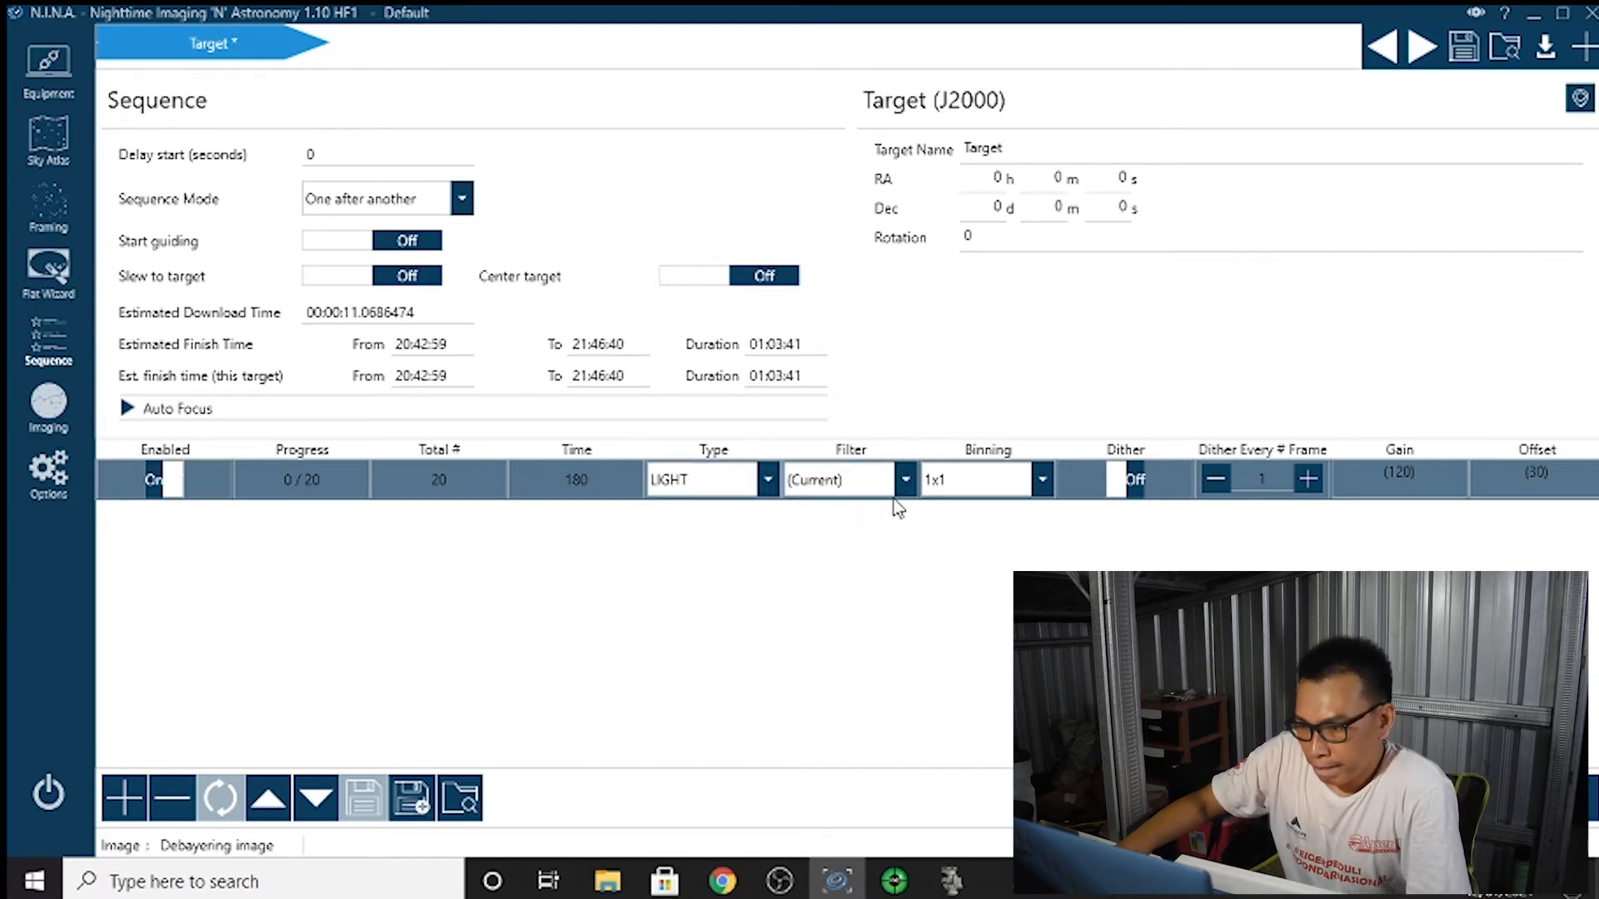
click(1119, 485)
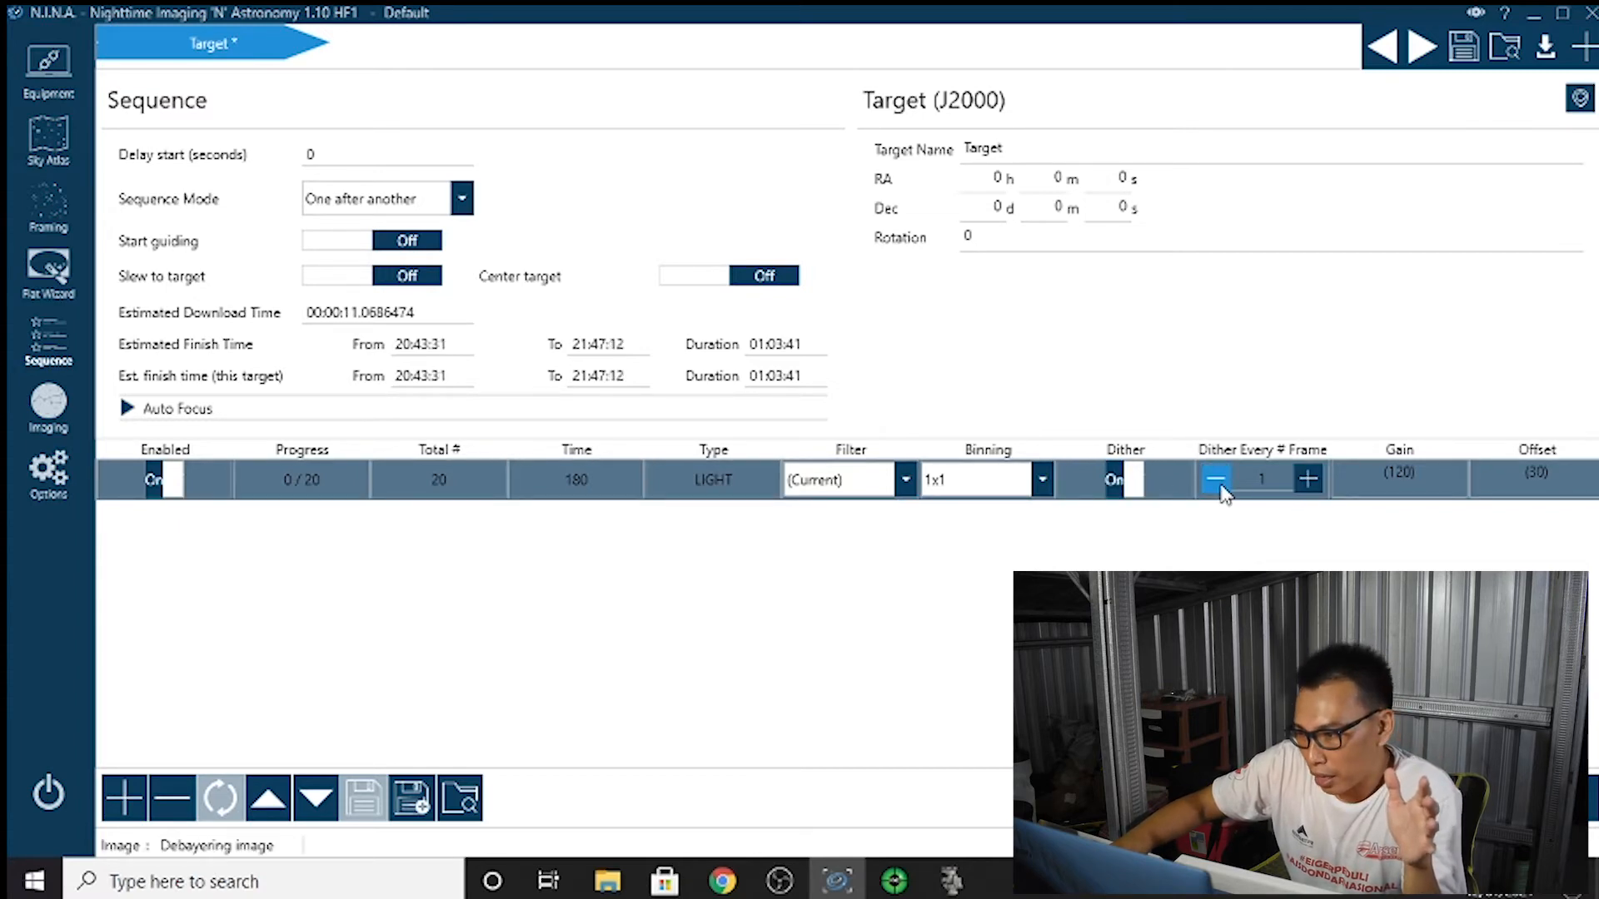
click(1307, 481)
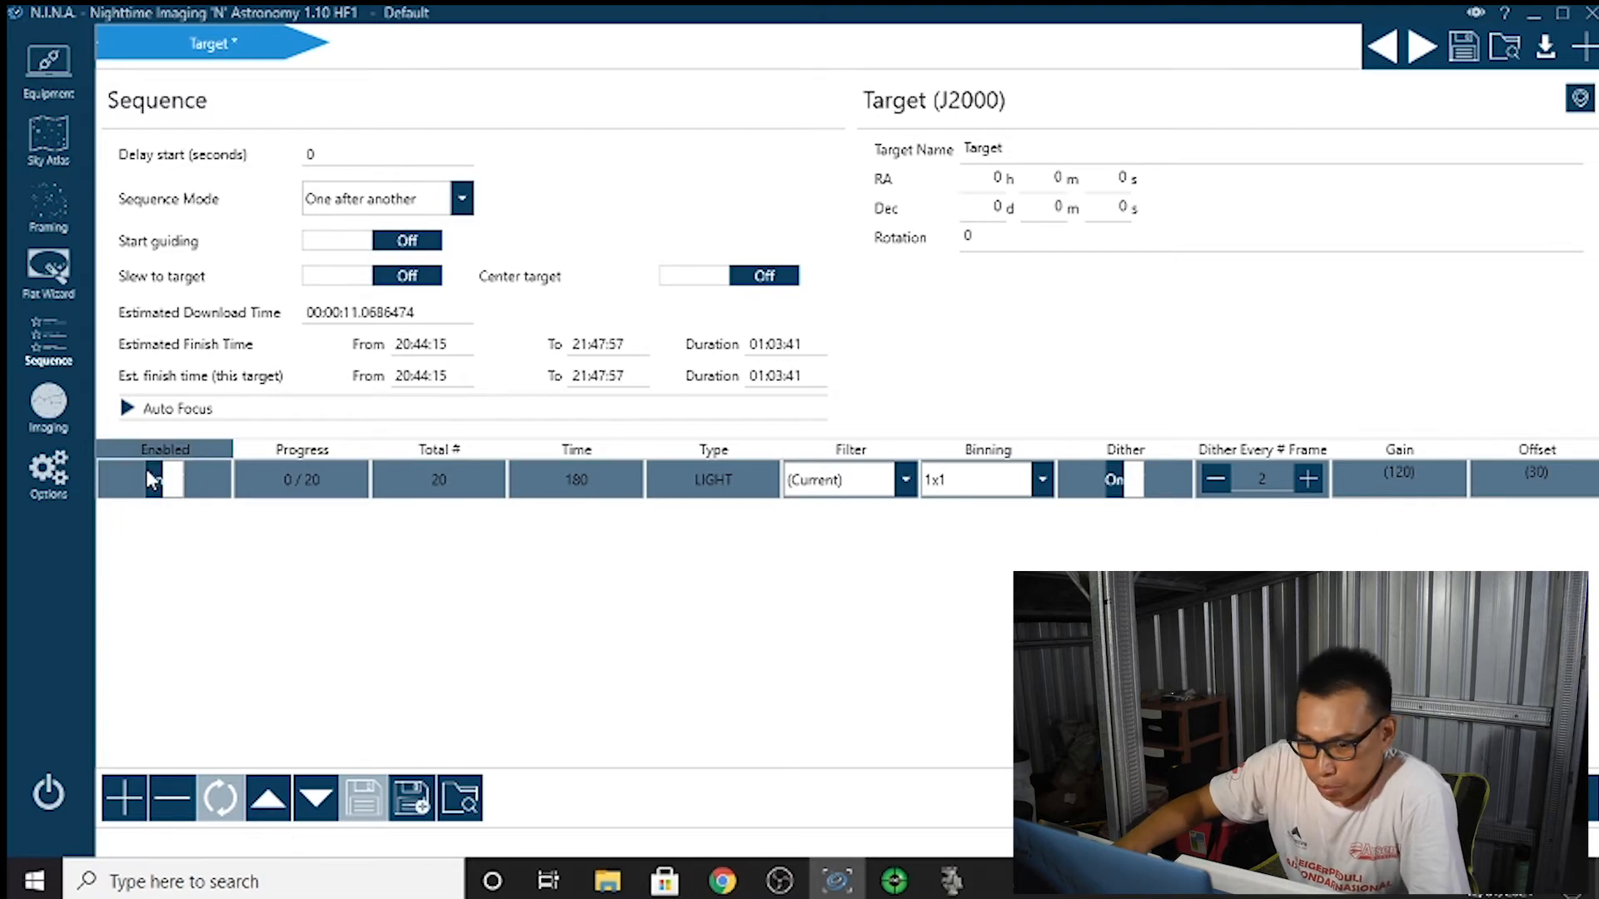
In the imaging options, review the file formats for saved images and keep FITS
click(60, 483)
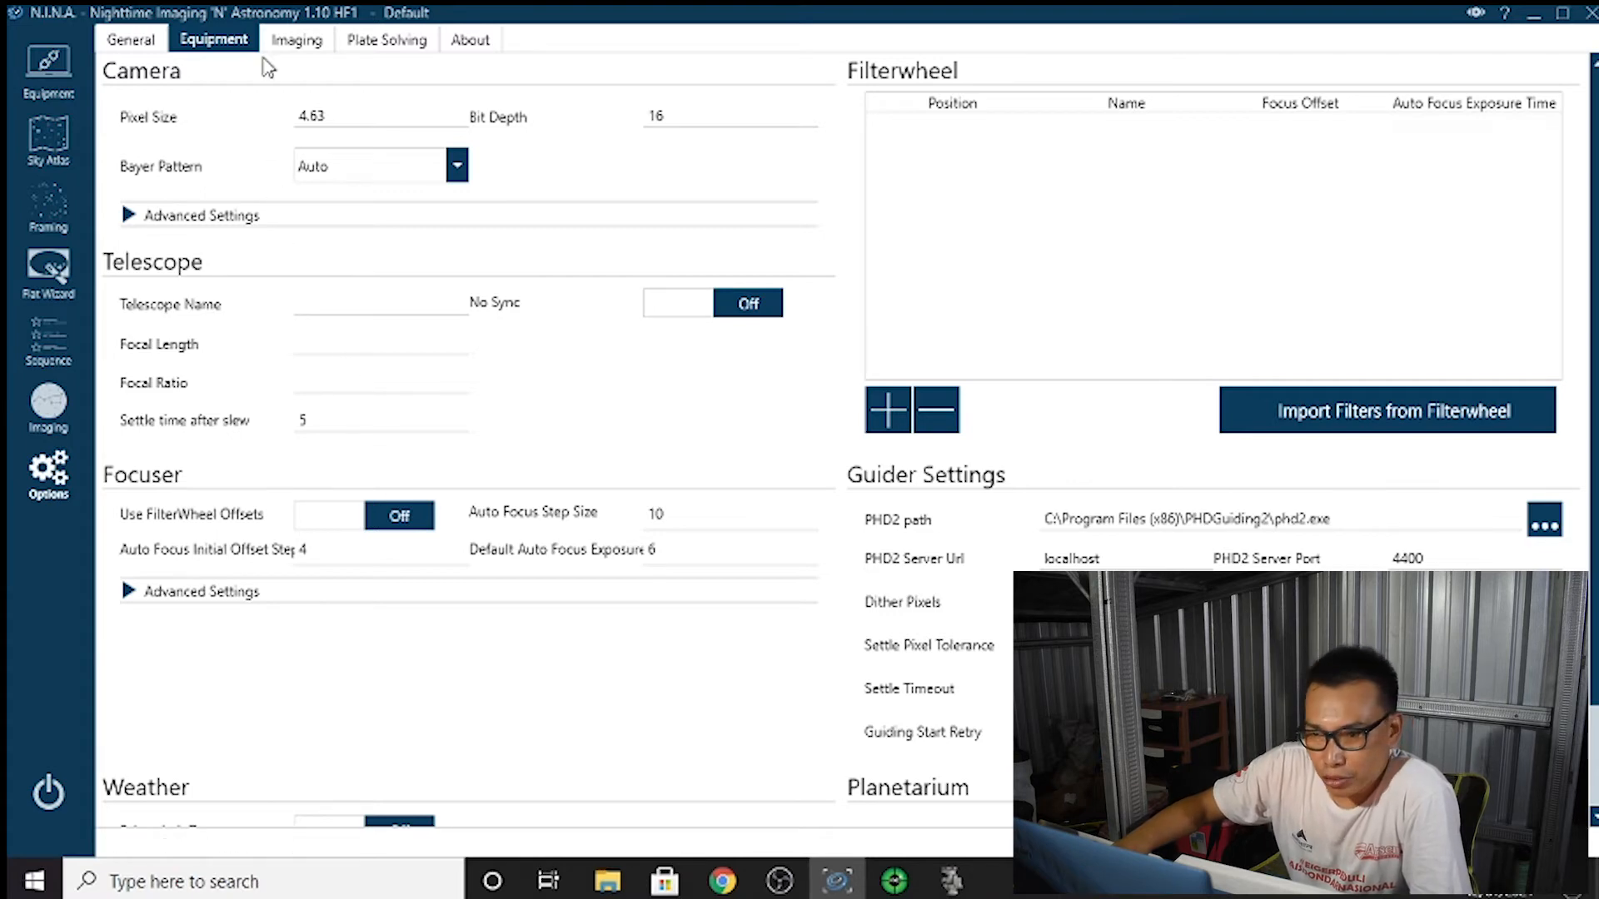
click(295, 46)
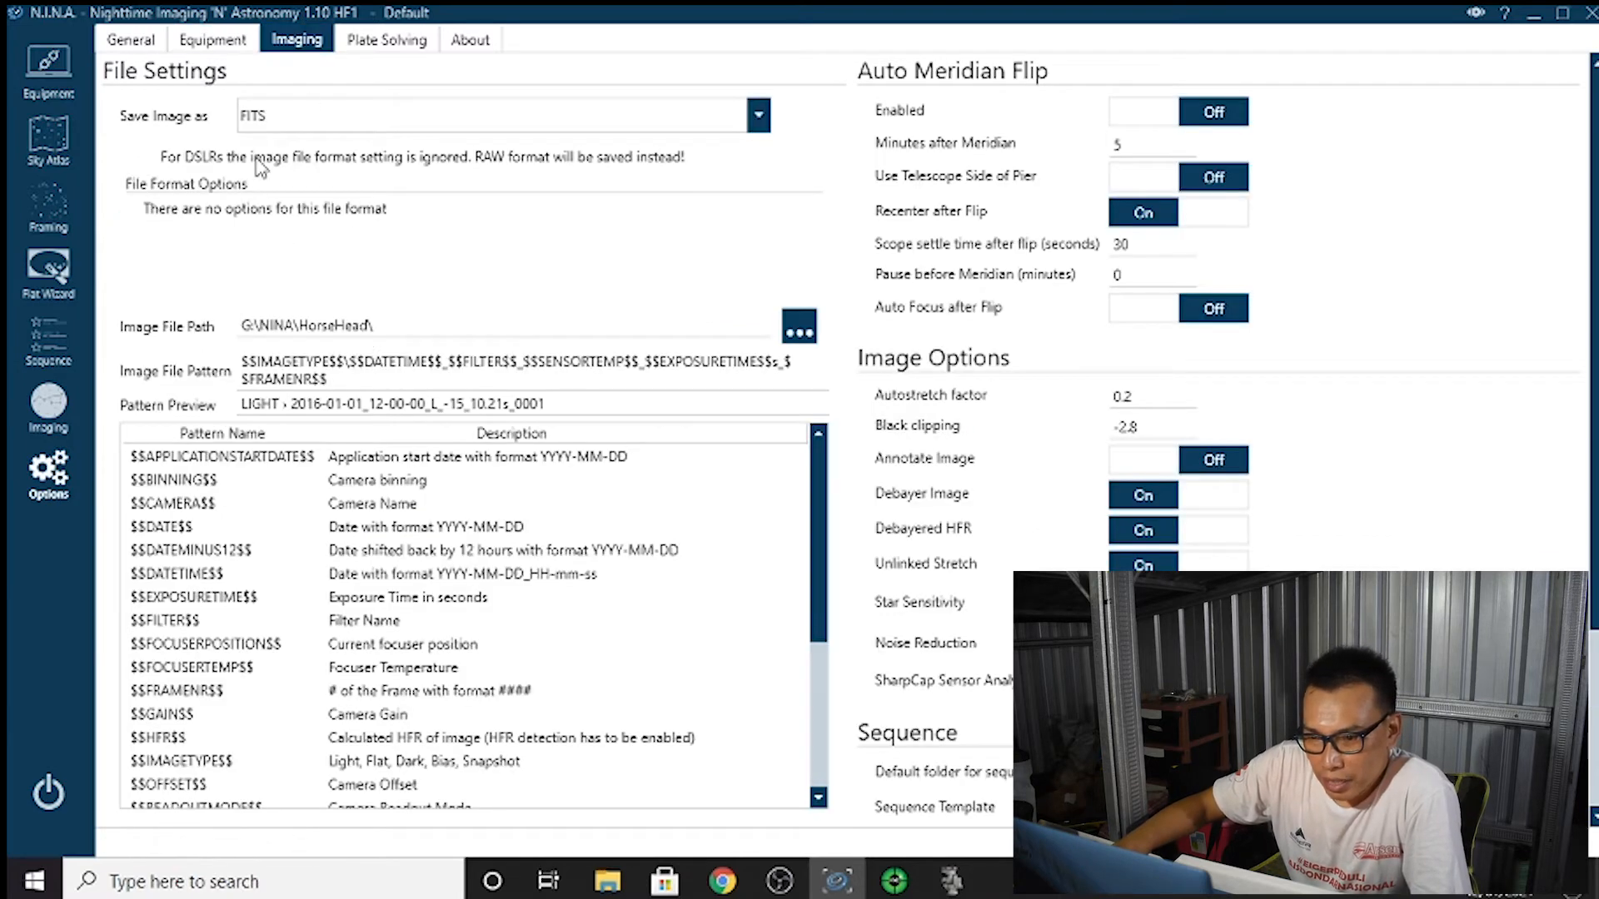
click(758, 121)
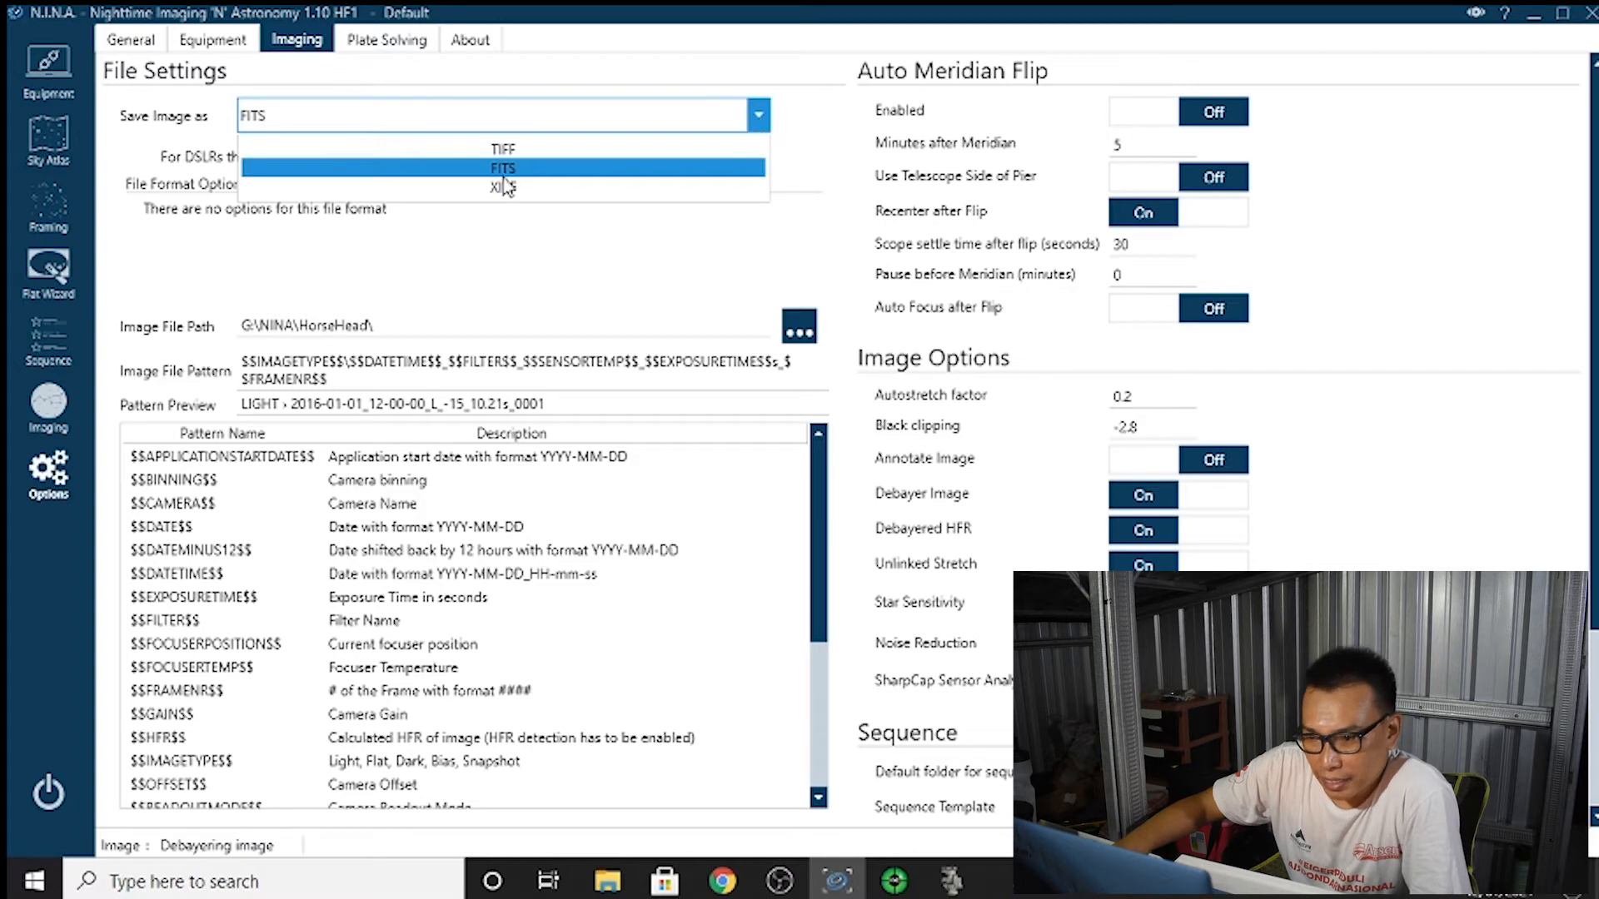
click(503, 170)
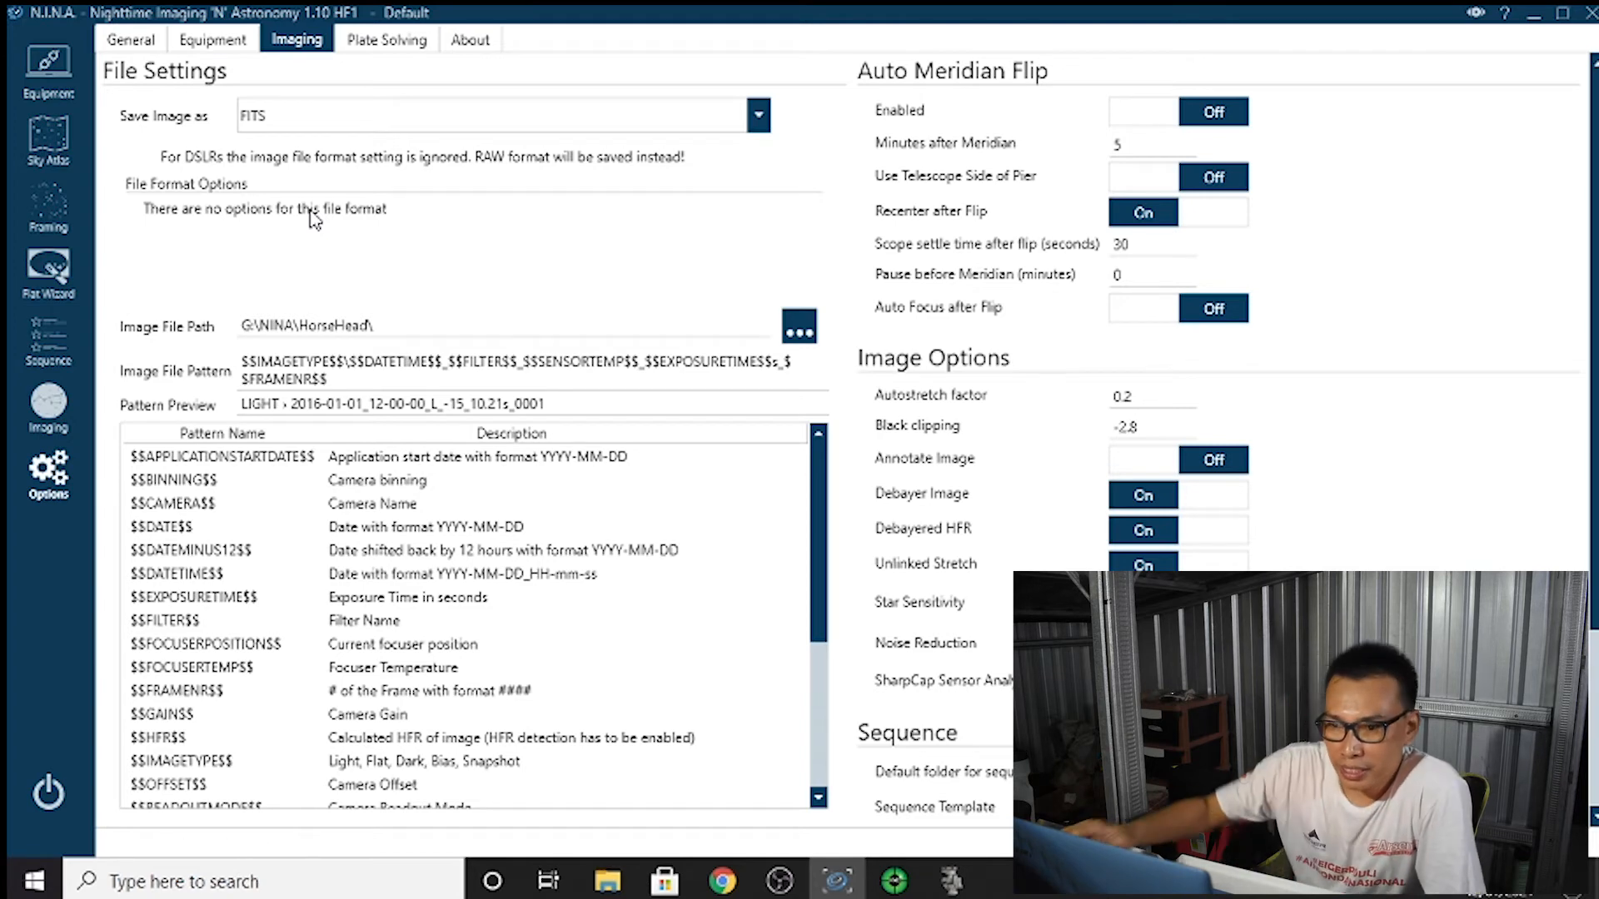
click(758, 117)
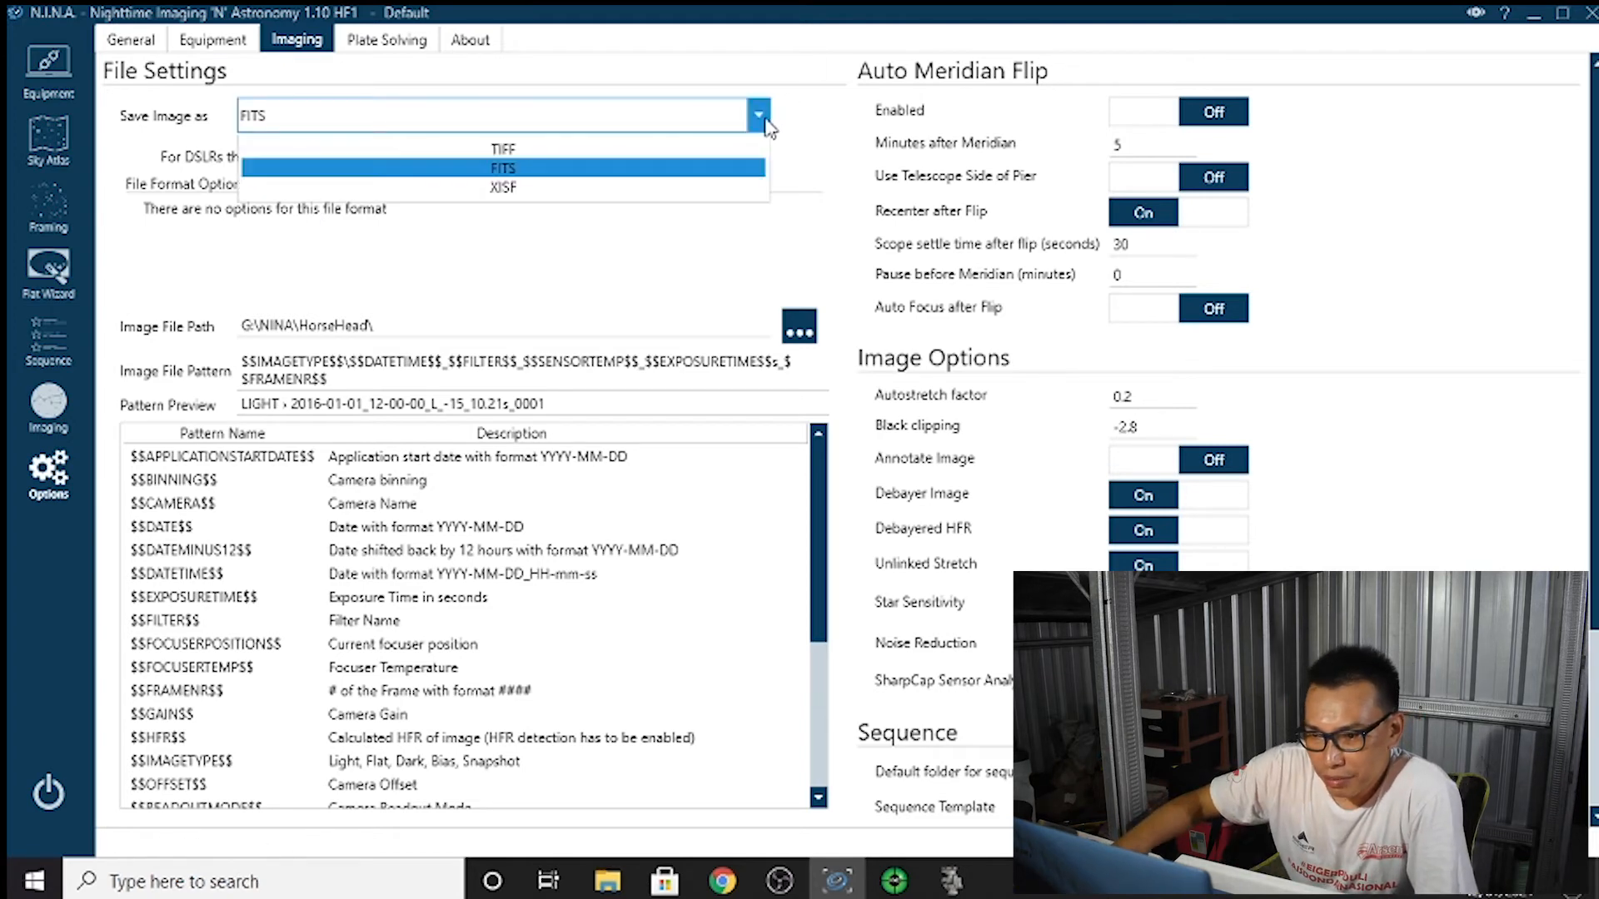
click(501, 167)
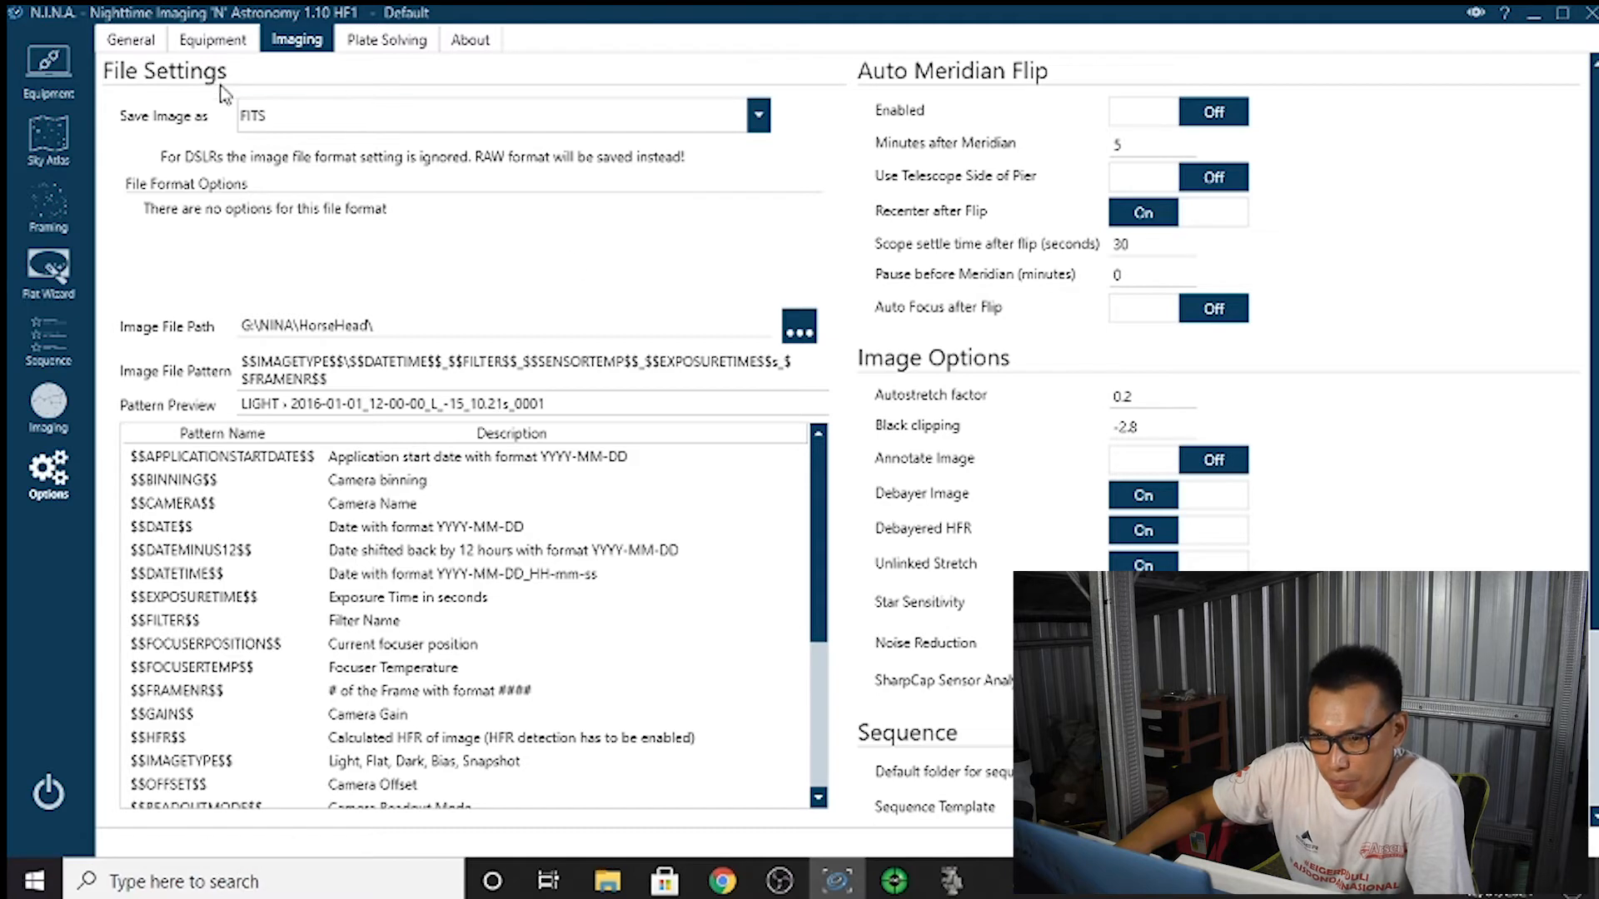
Set the image file path to the M42 folder inside G:\NINA
click(797, 331)
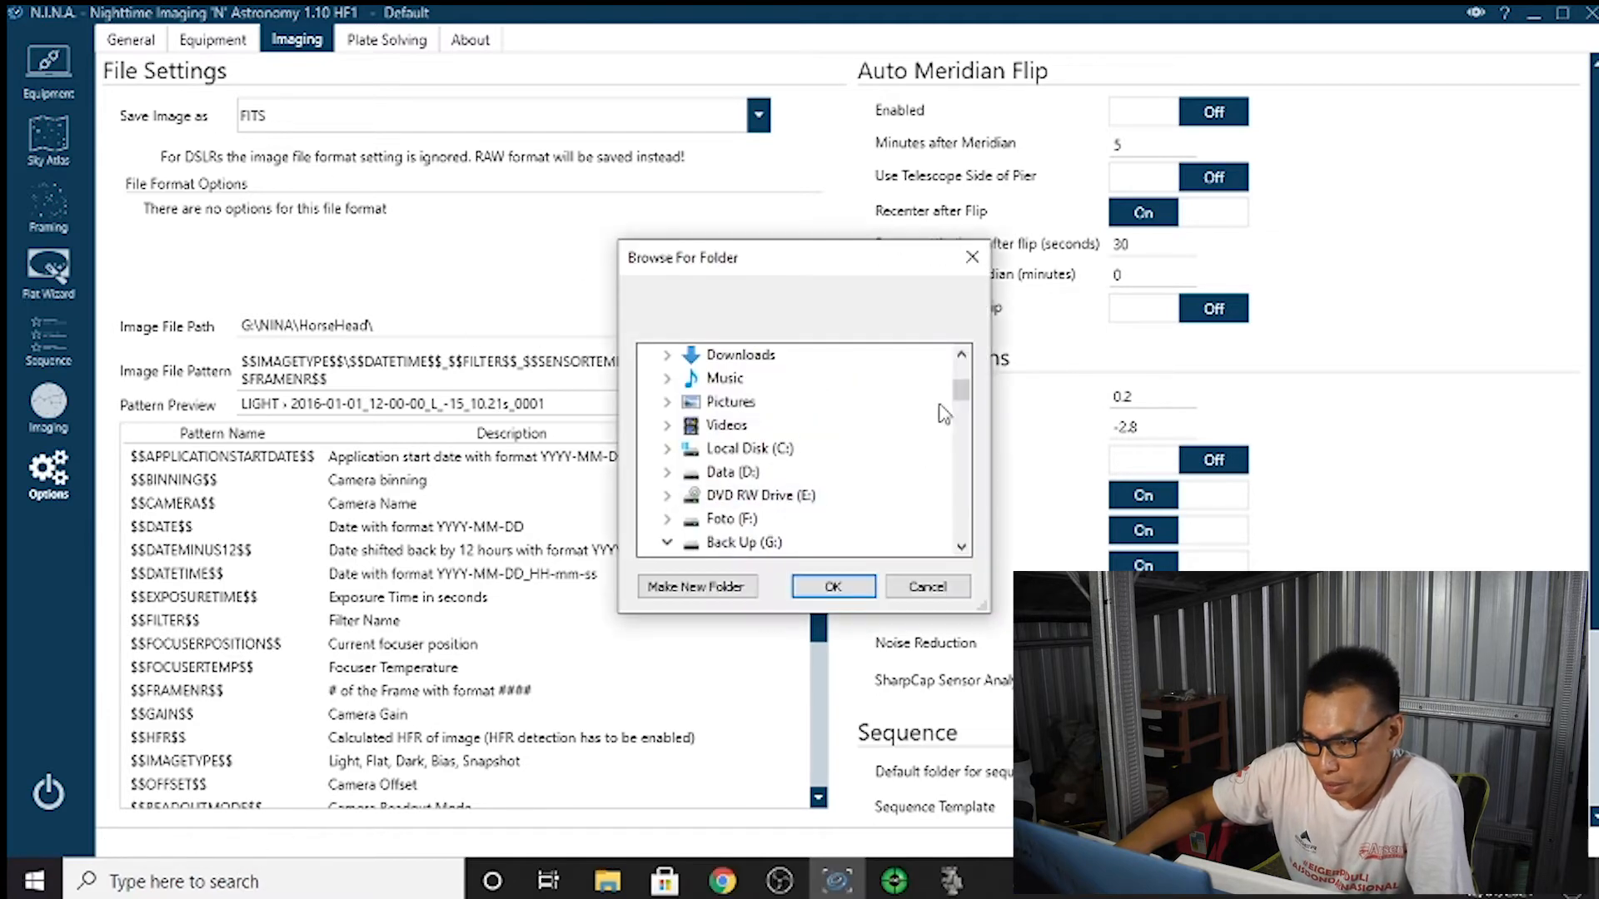
mouse_move(966, 391)
mouse_down()
mouse_move(981, 491)
mouse_move(962, 495)
mouse_move(967, 543)
mouse_move(974, 491)
mouse_up()
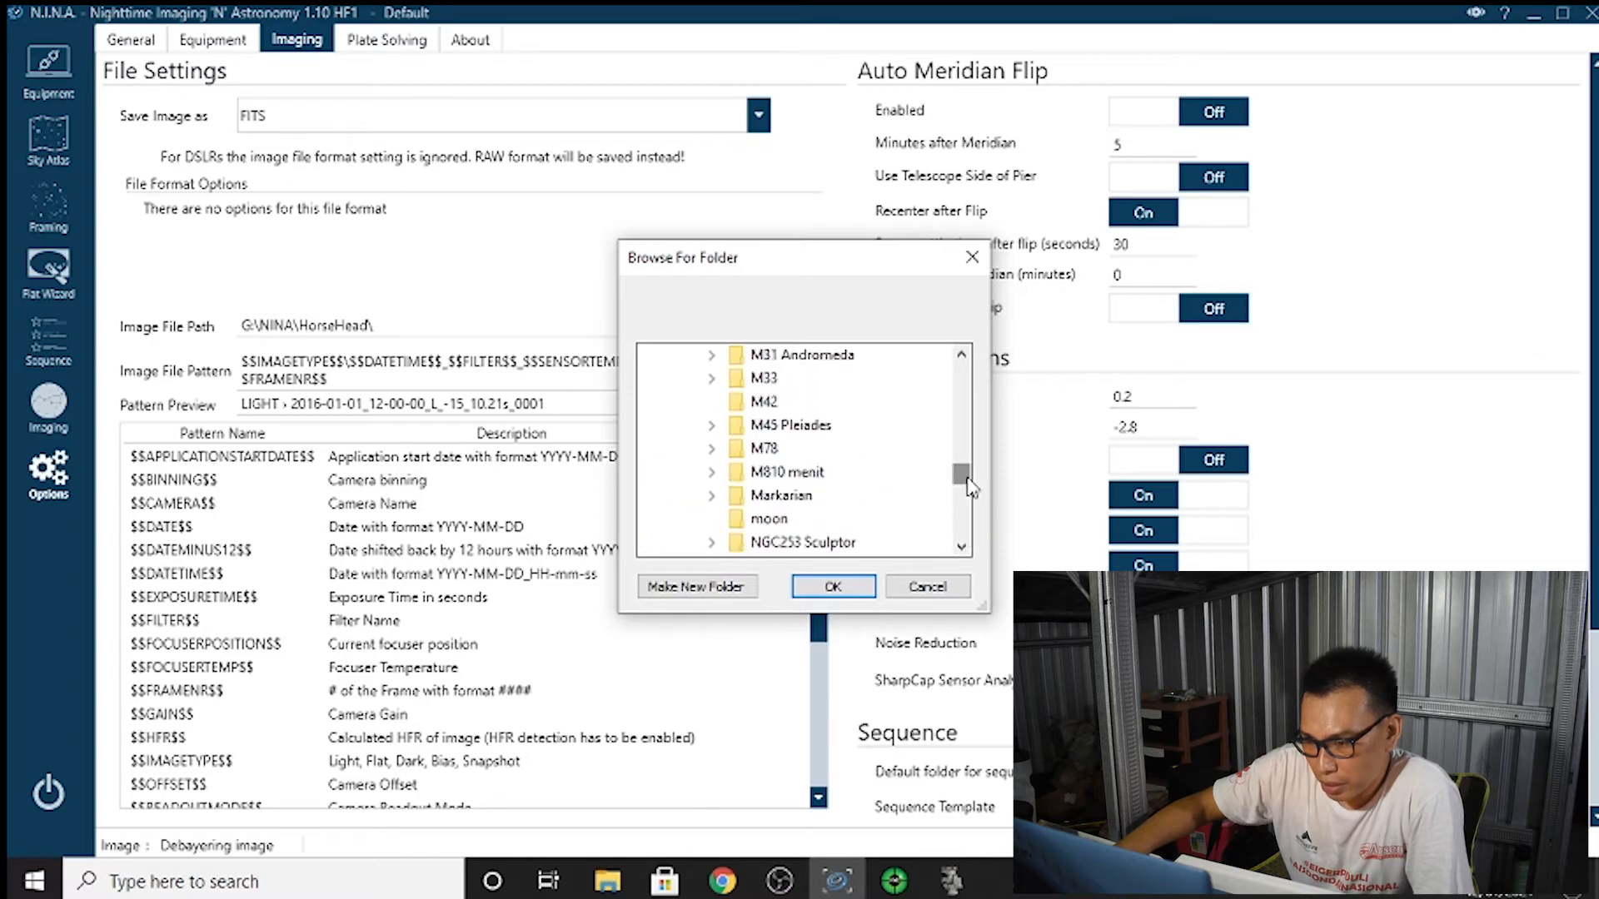
click(764, 401)
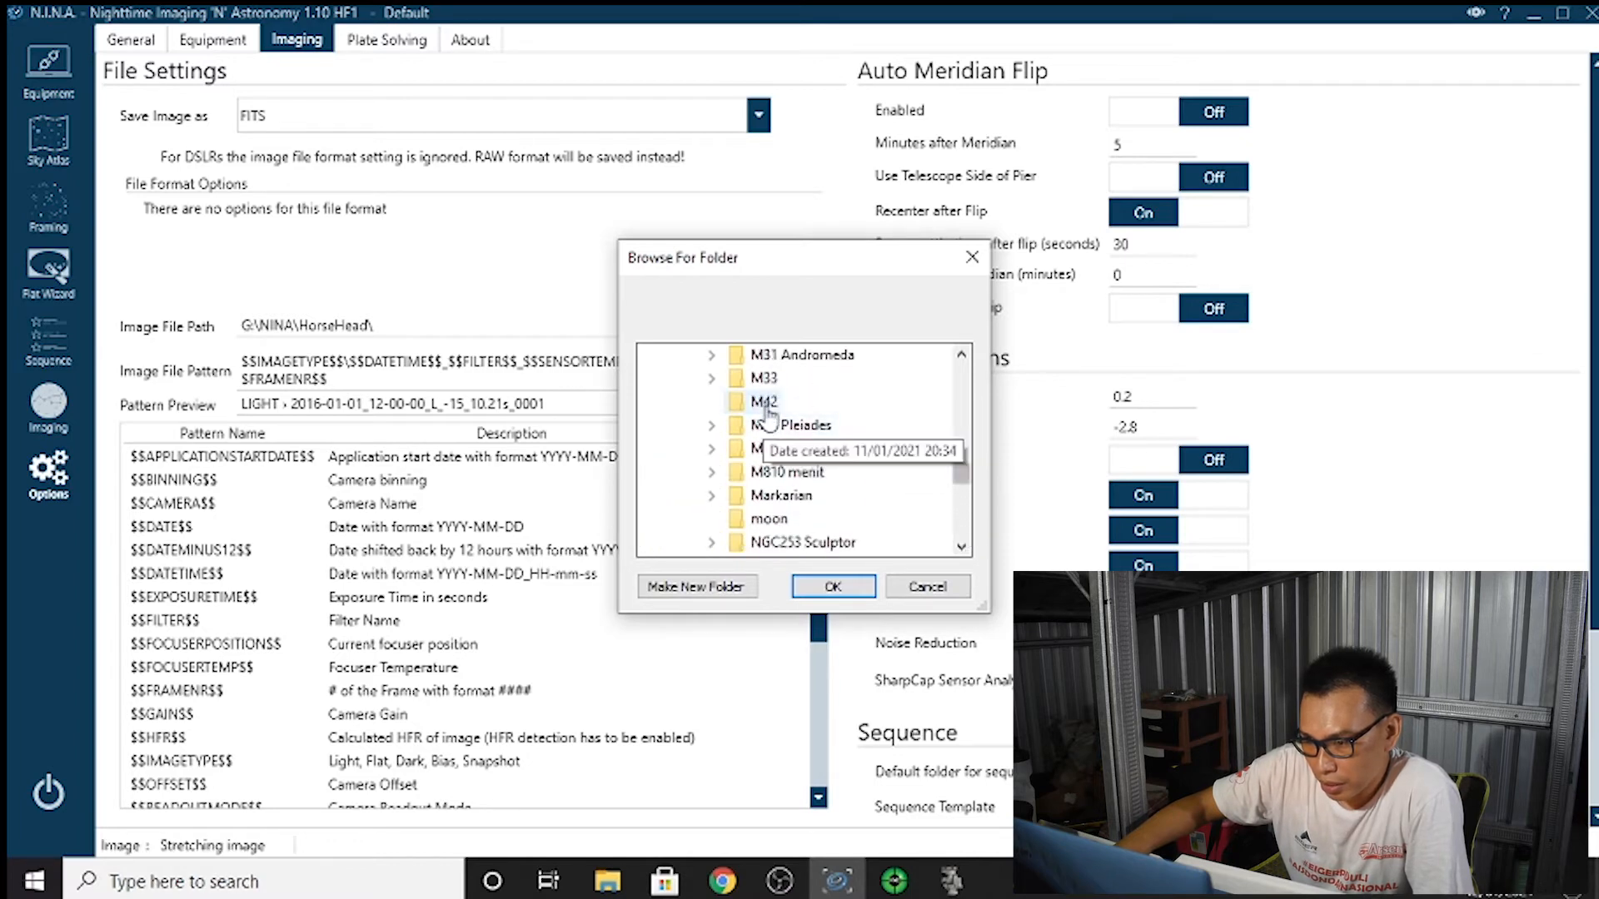
click(833, 586)
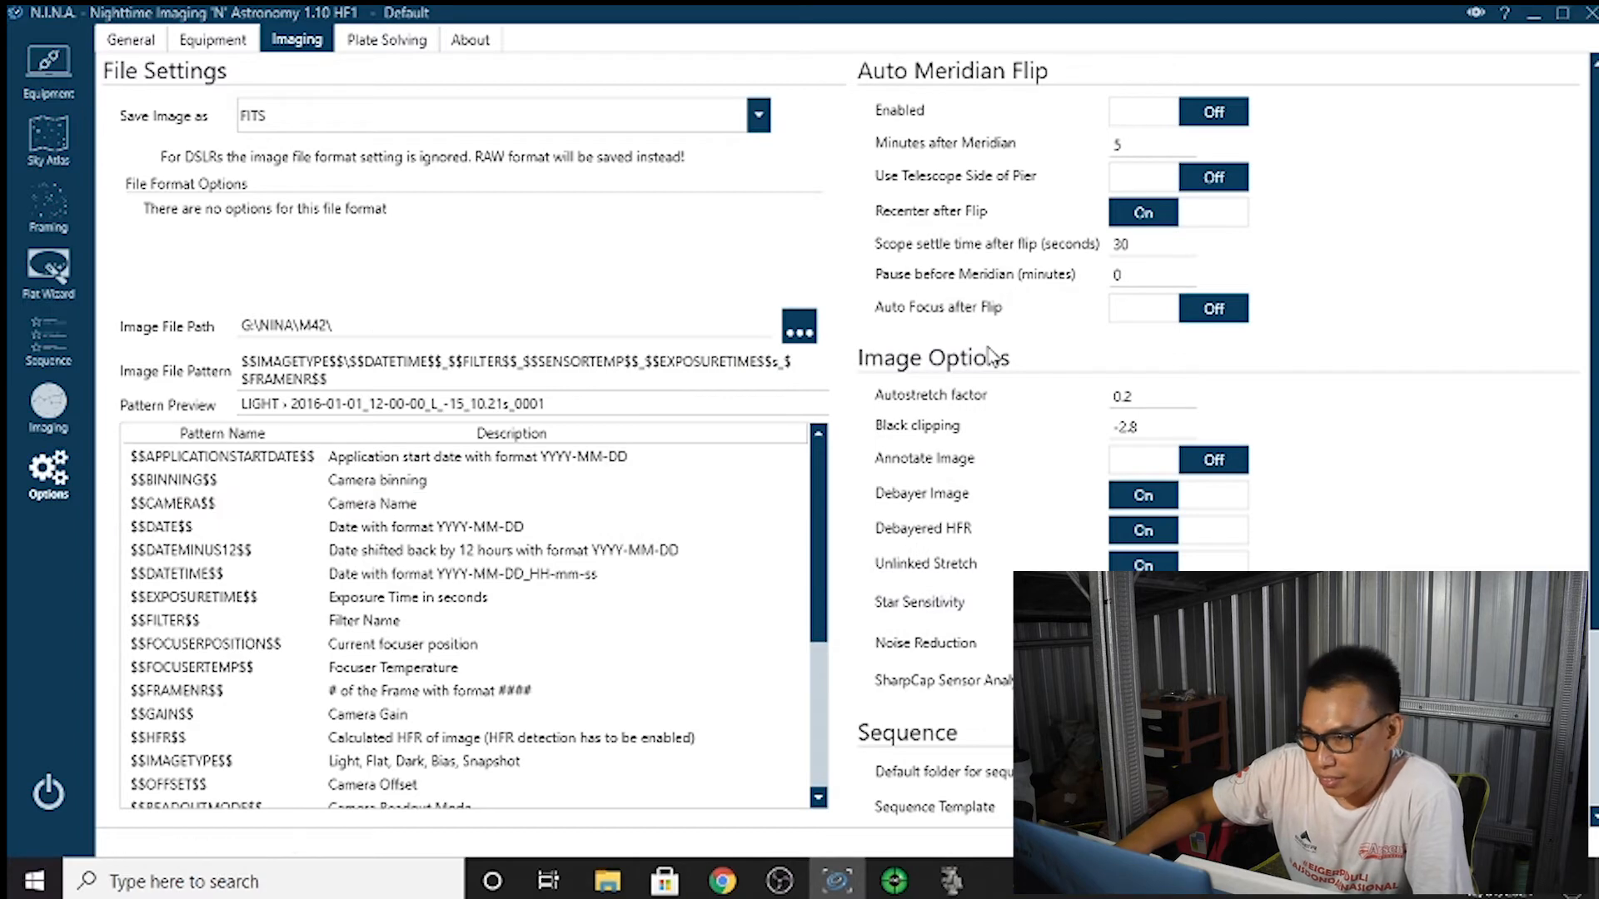
click(398, 50)
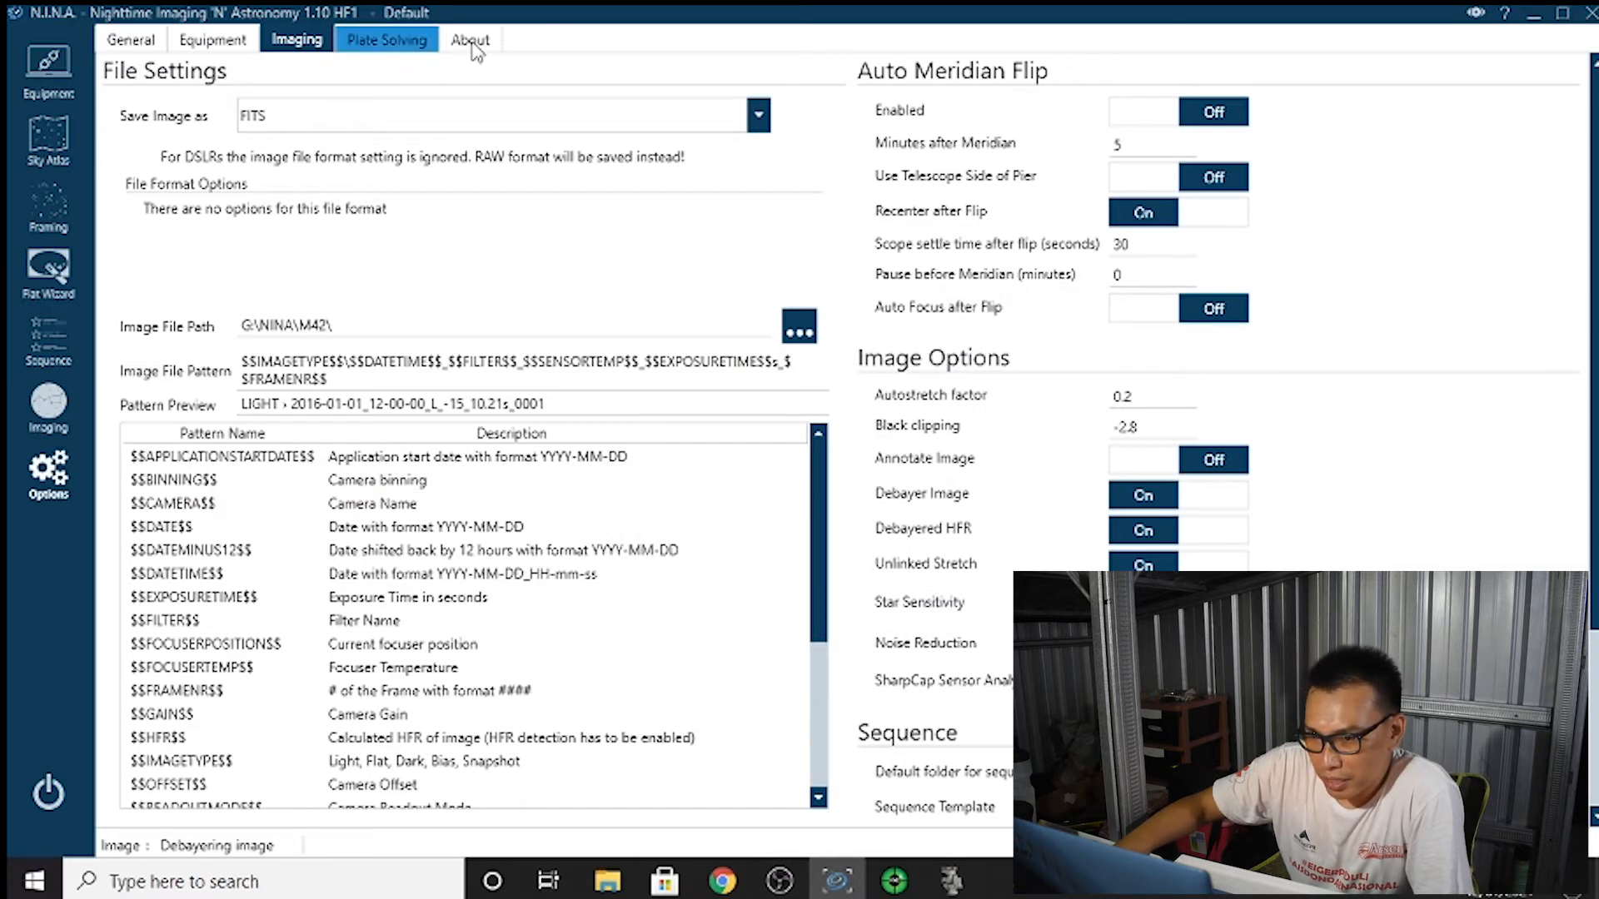
Return to the sequence setup, switch to PHD2 and start looping exposures on the guide camera
click(49, 408)
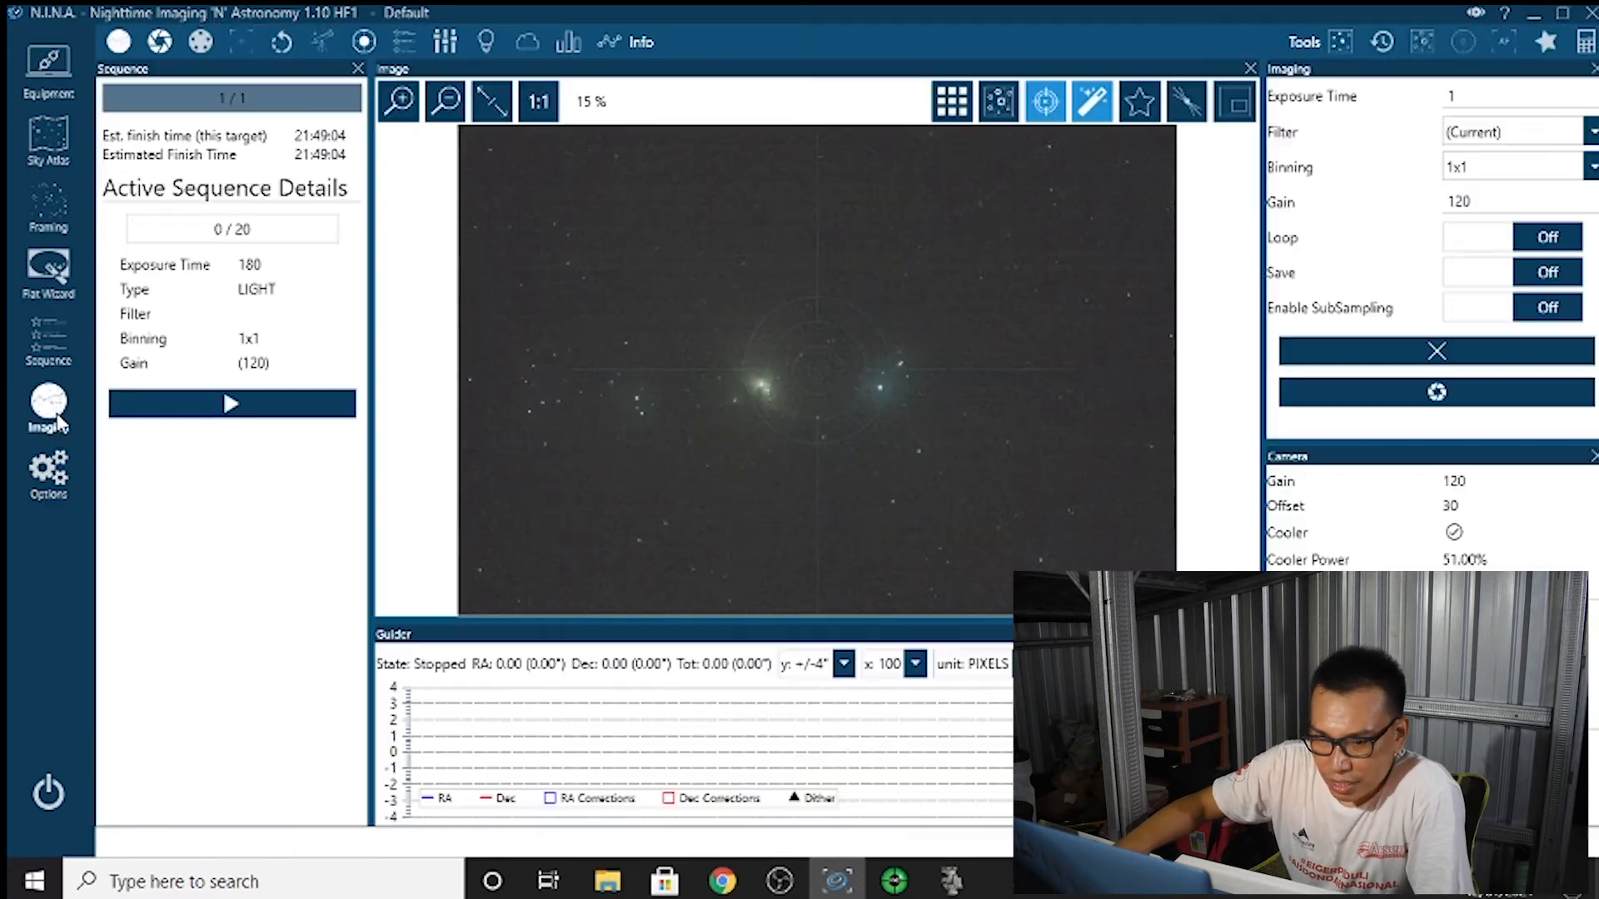
click(80, 370)
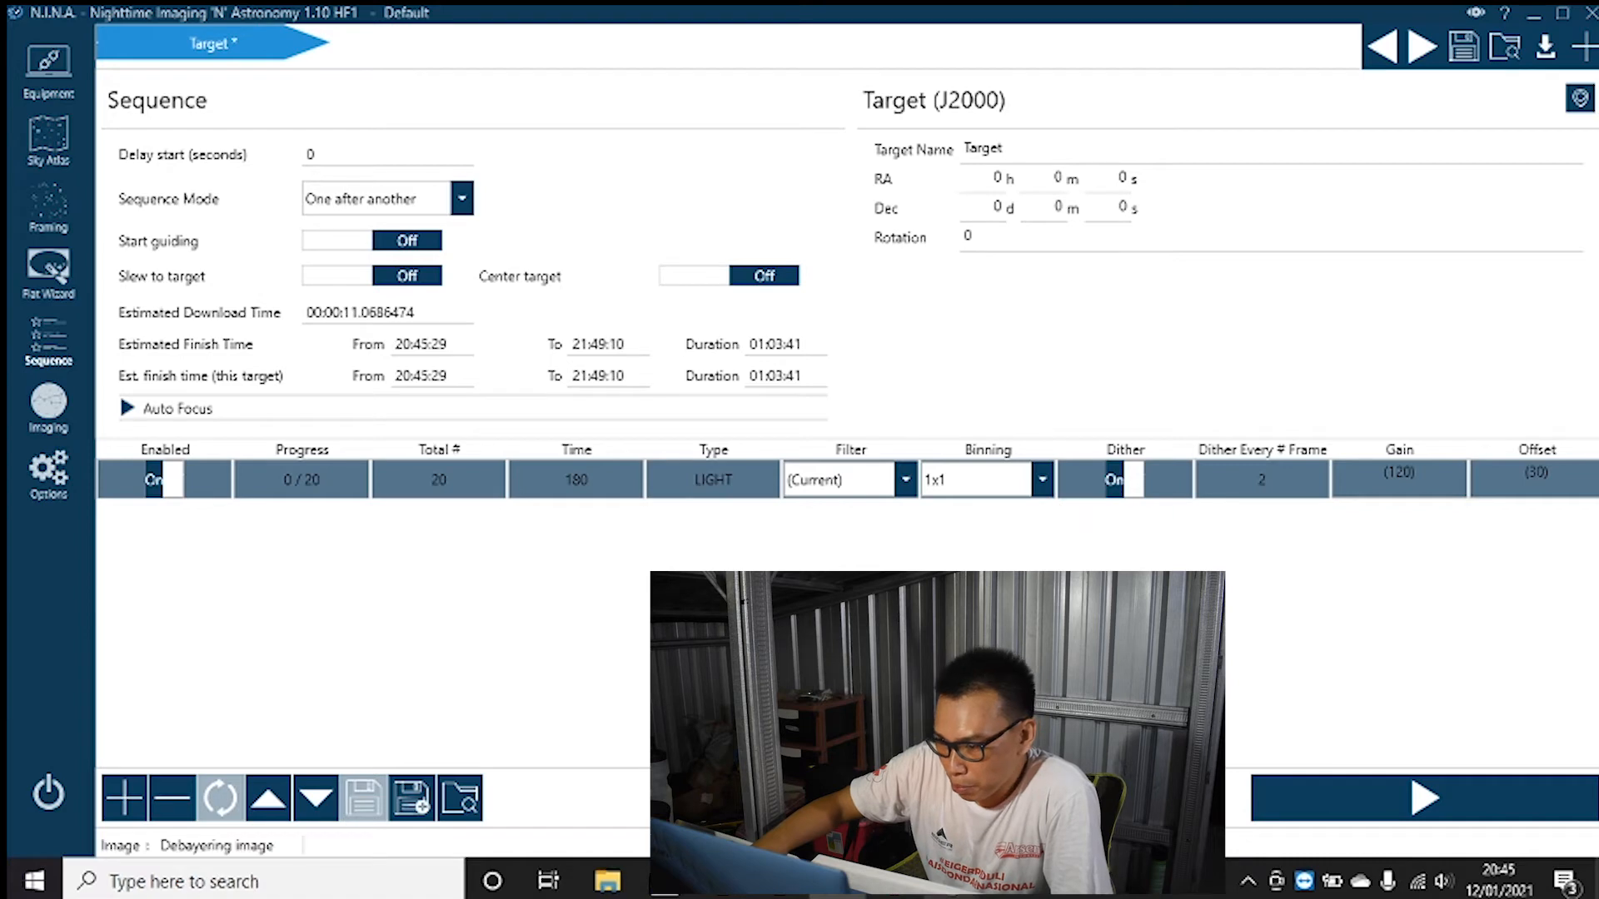
click(895, 881)
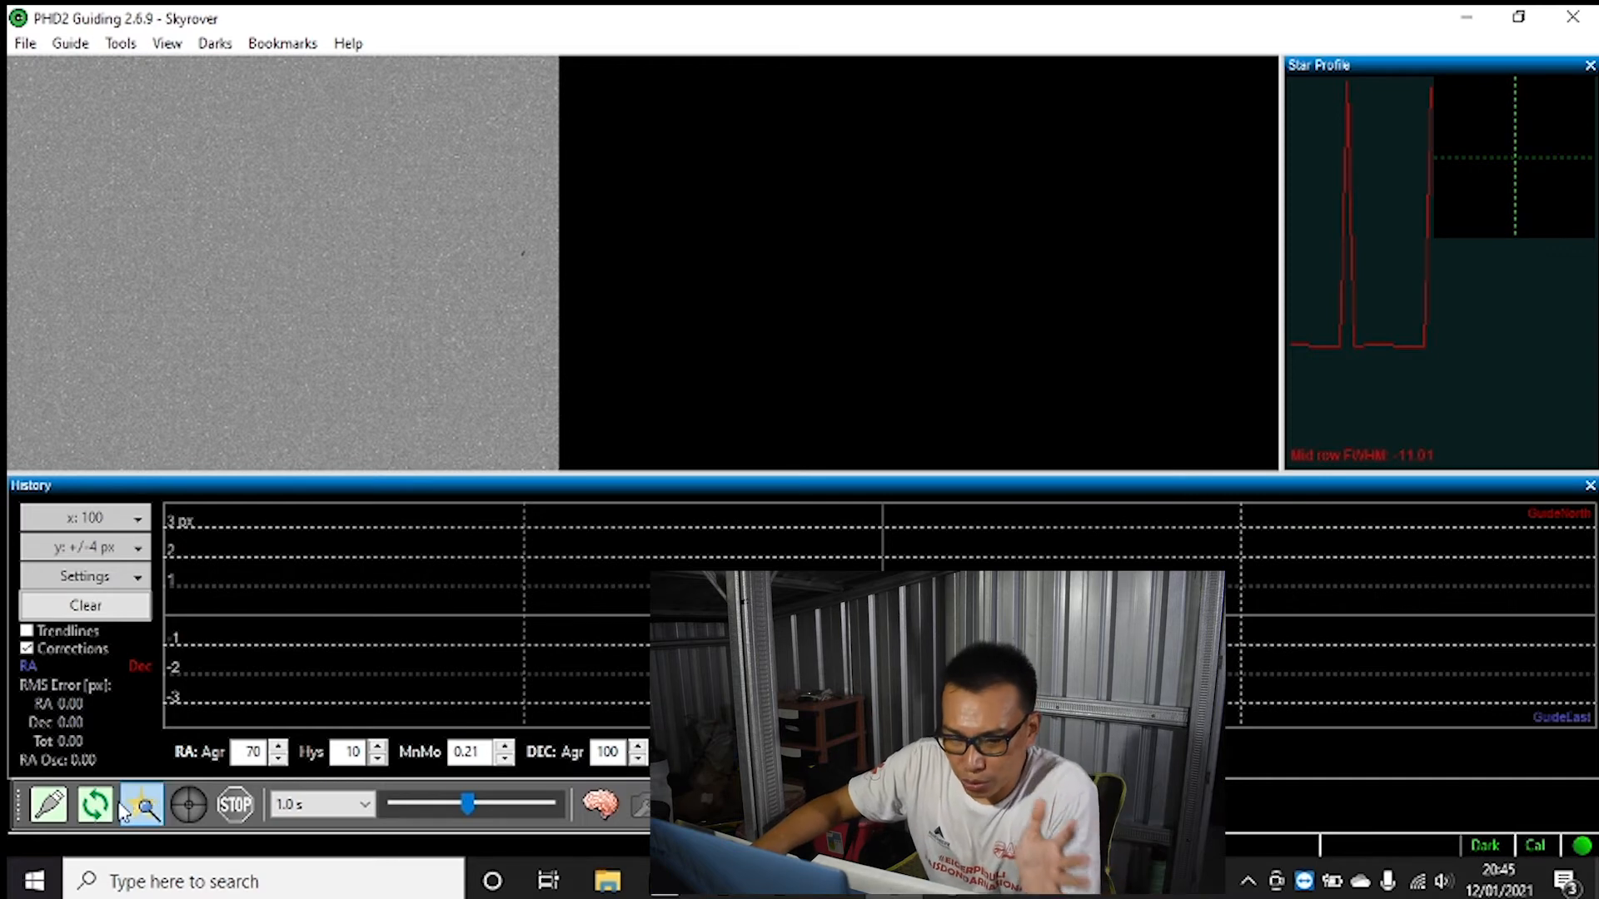
click(93, 806)
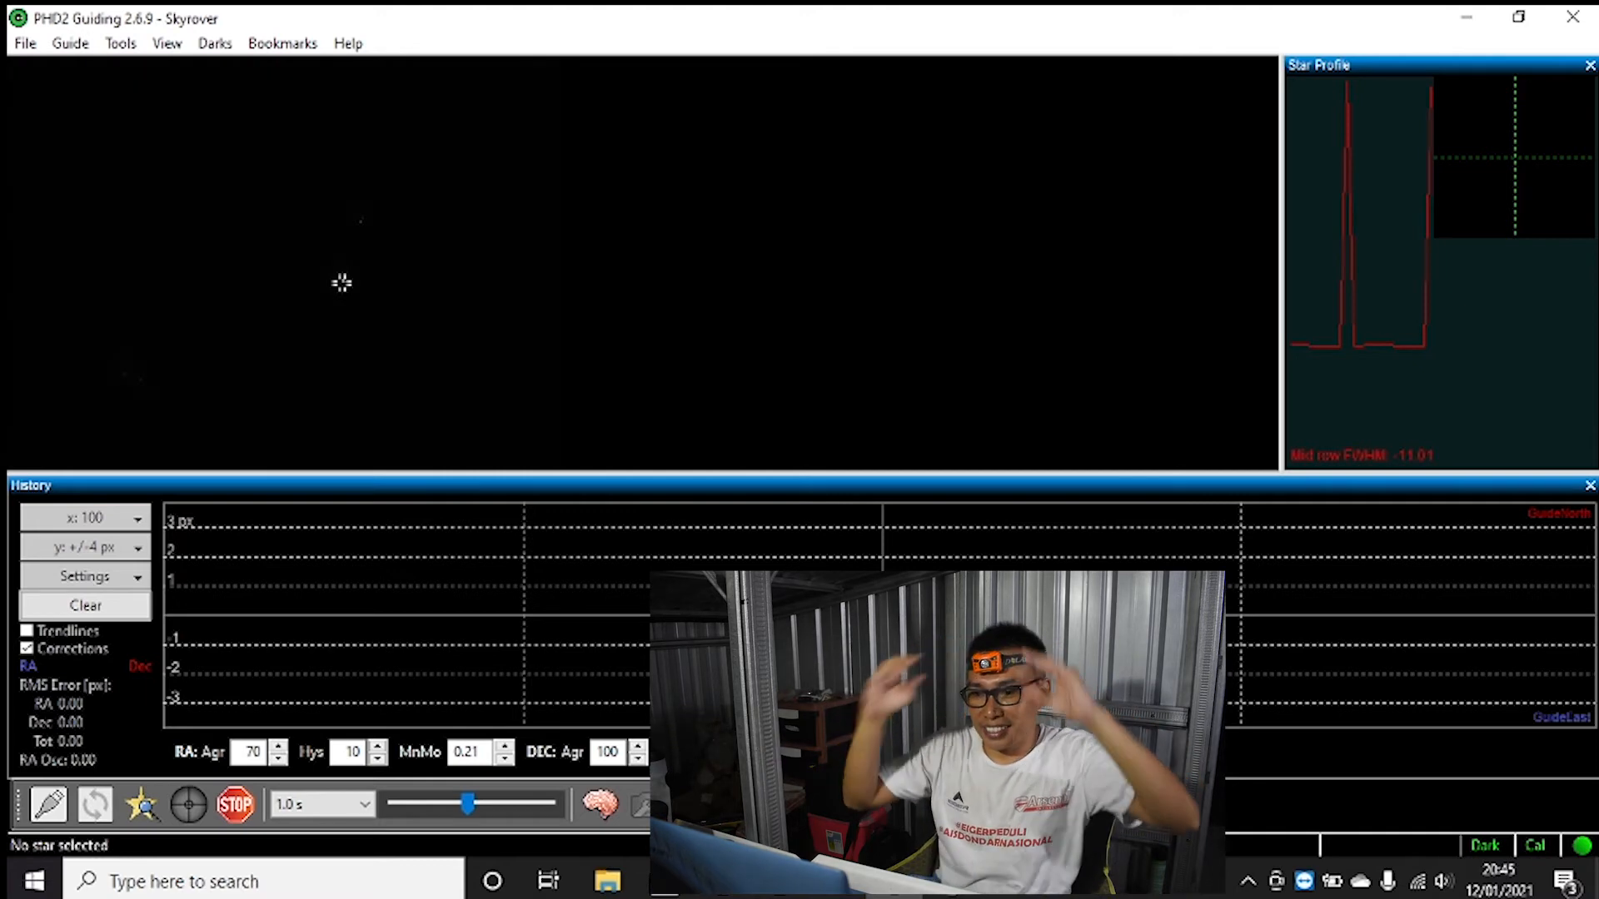
Switch back to N.I.N.A. and stop the camera's live view on the Imaging page
click(837, 881)
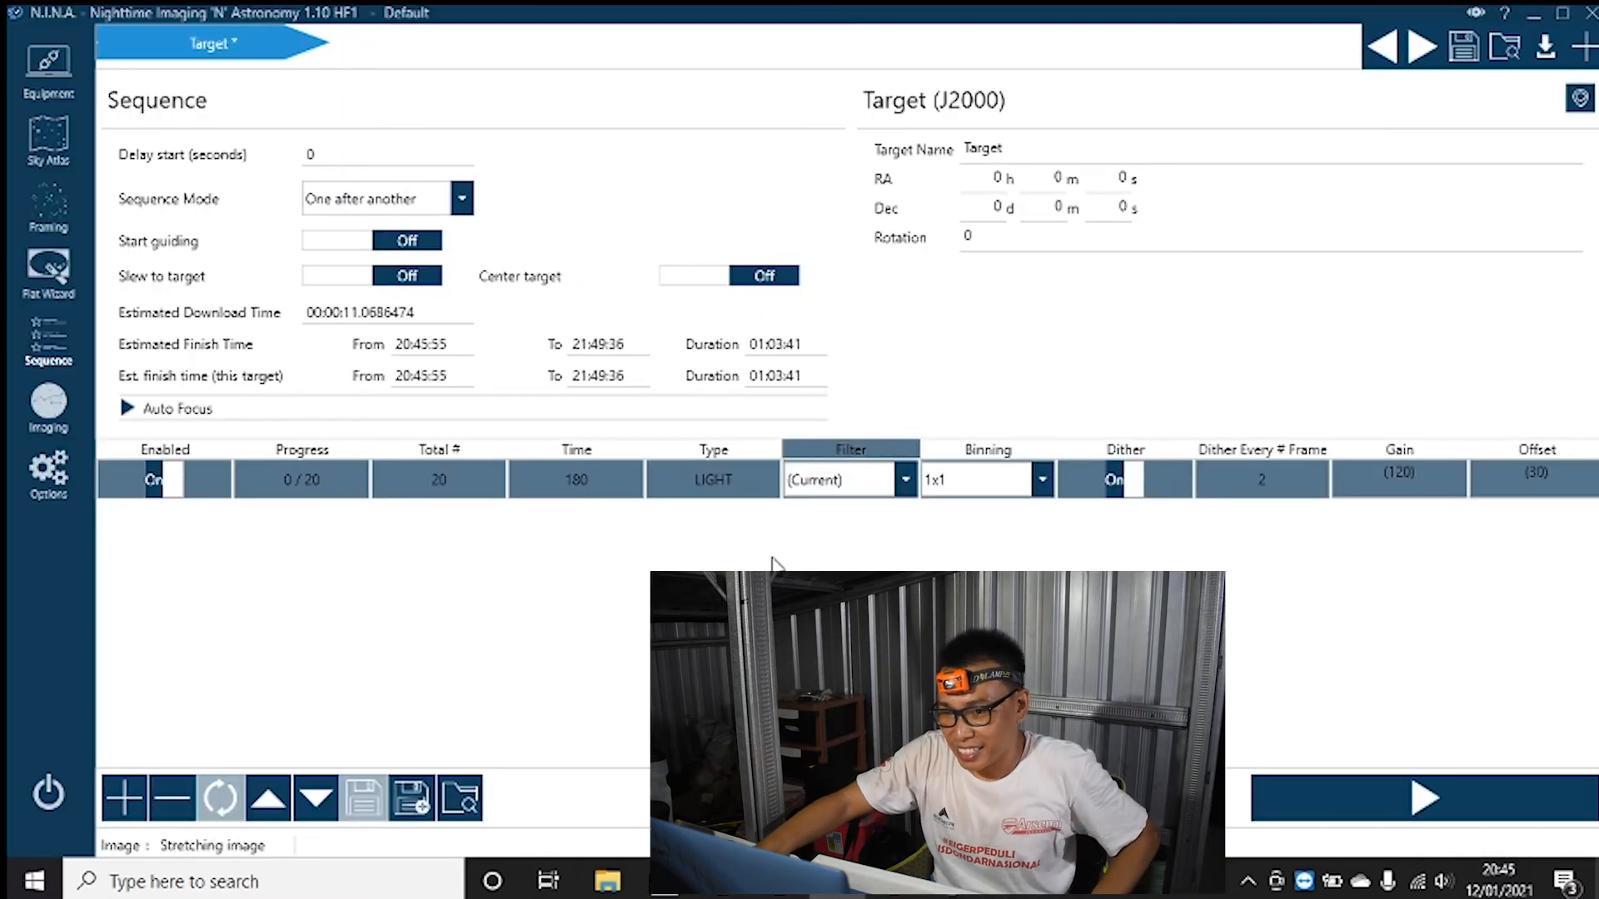
click(58, 419)
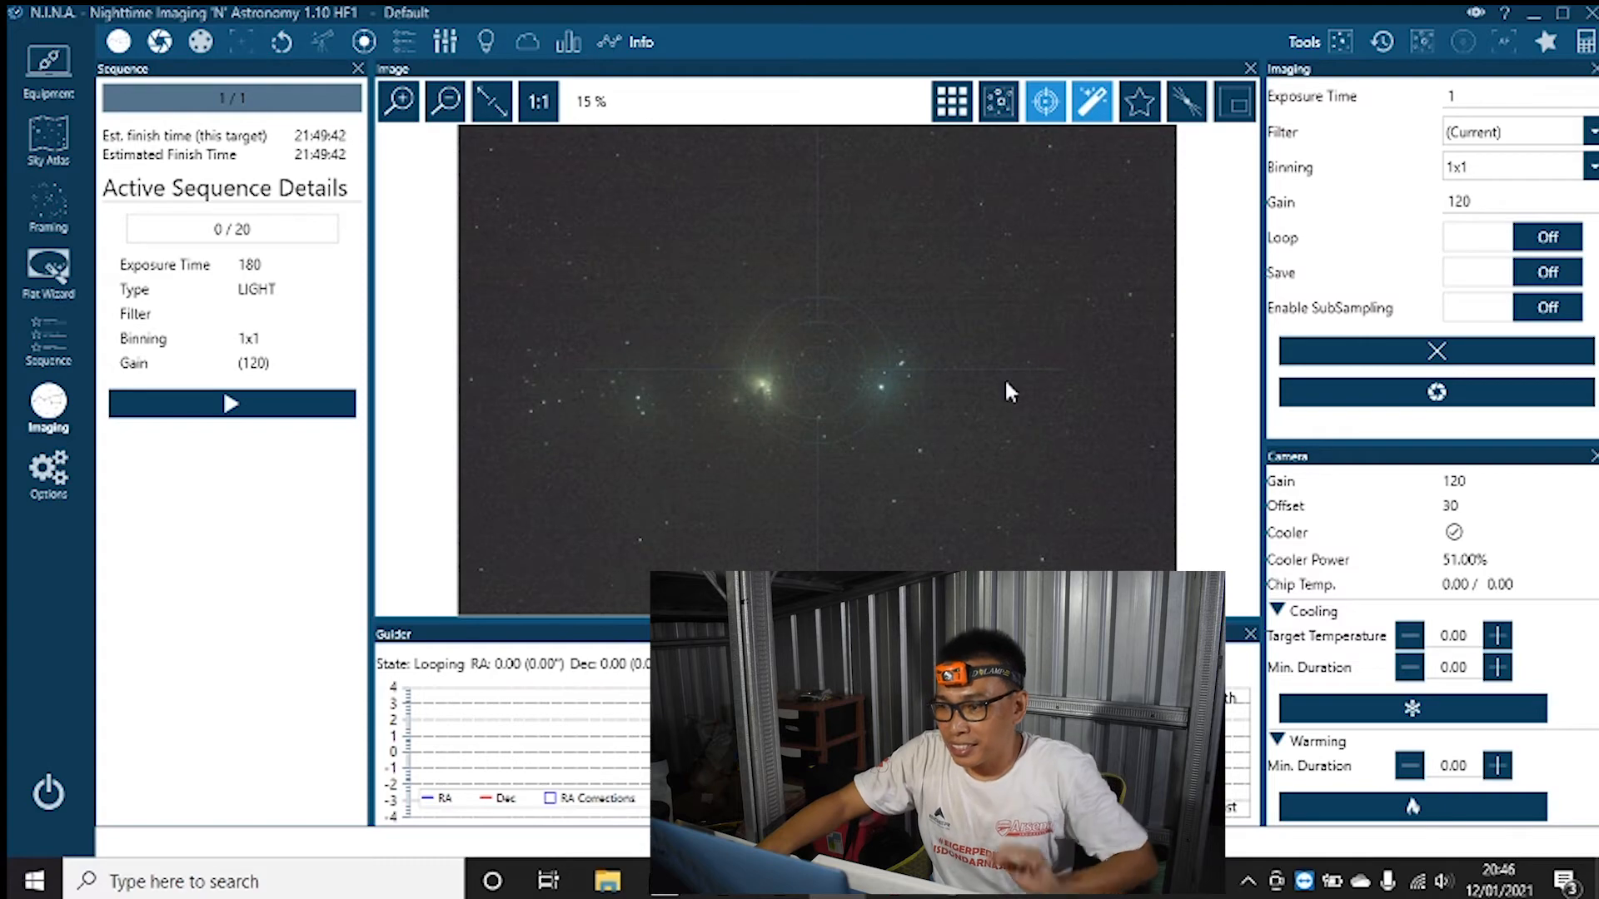
click(1453, 360)
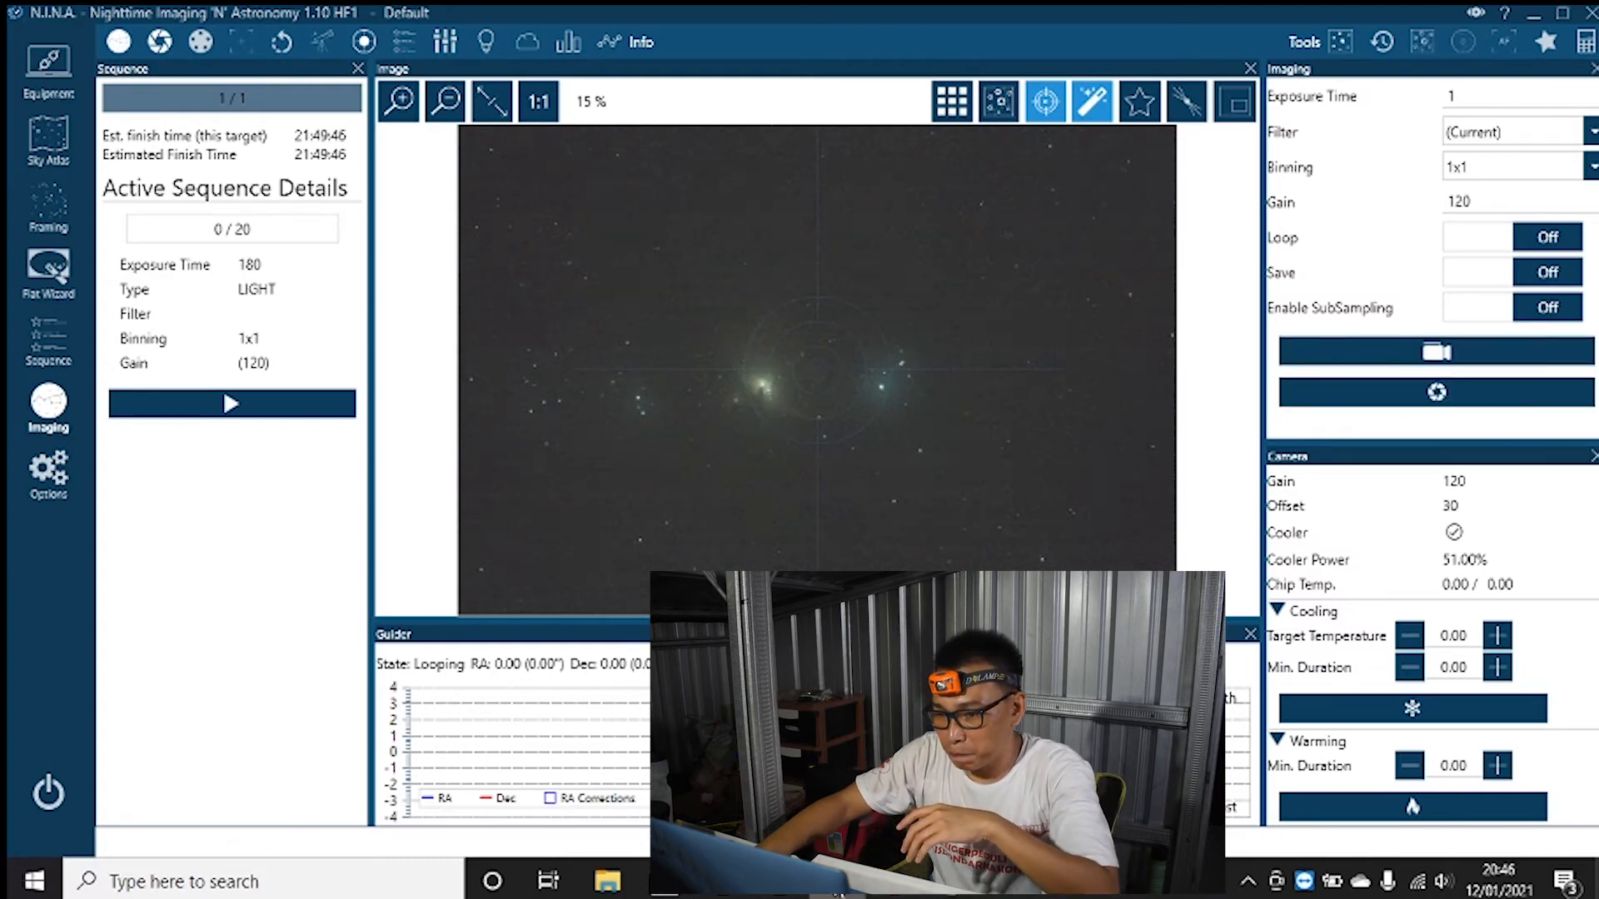
Switch to PHD2 and select the brightest star in the guide camera image as the guide star
click(891, 888)
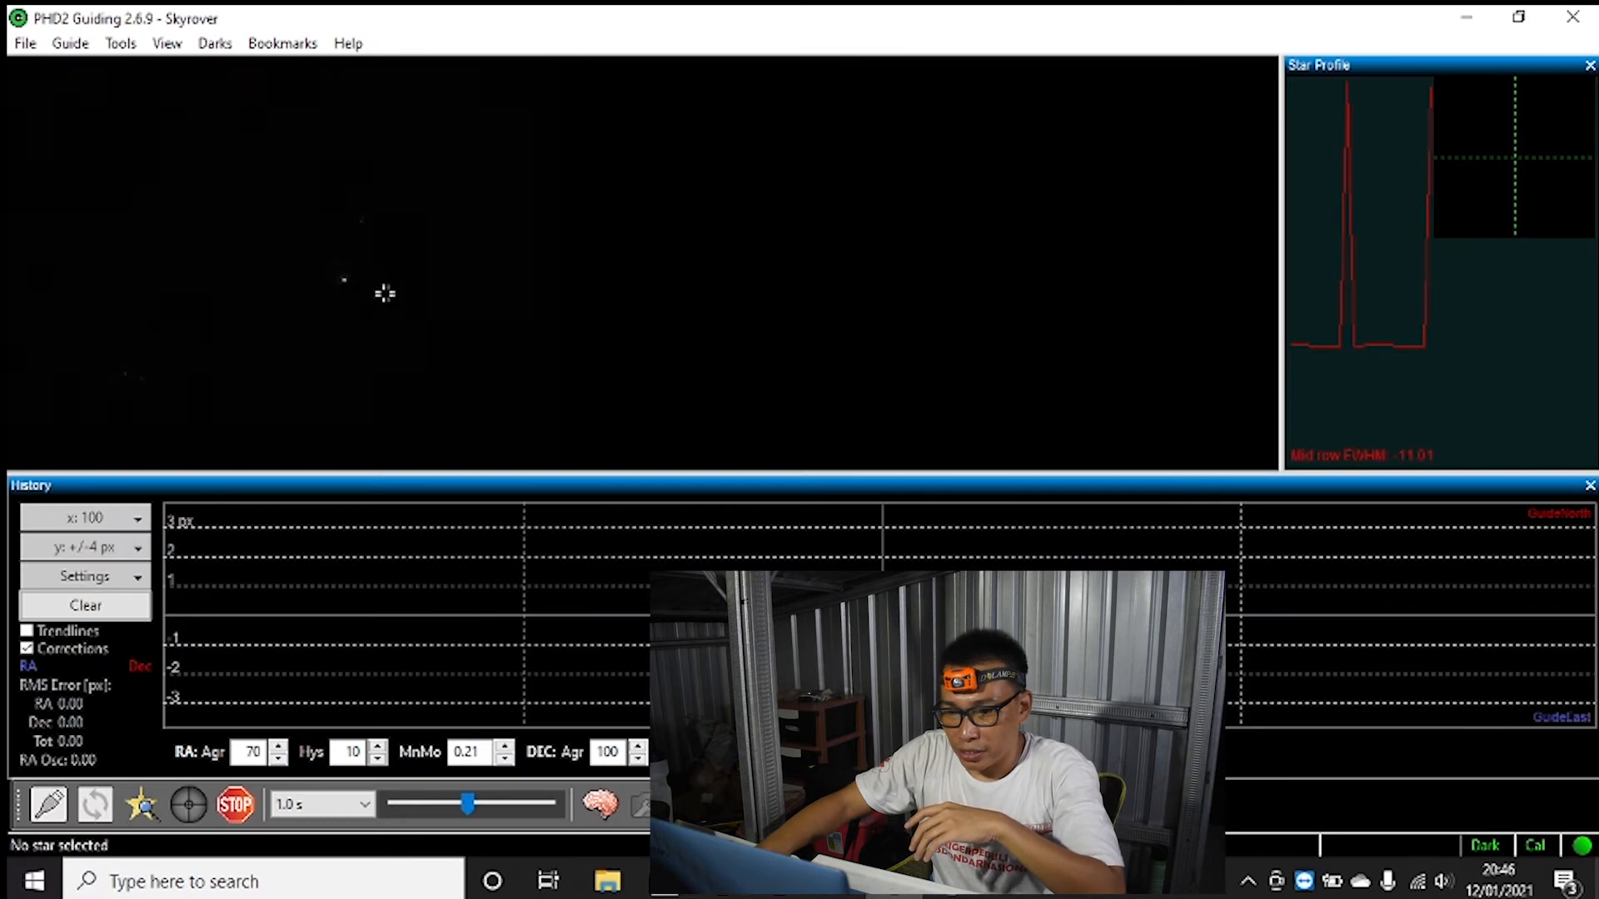
click(346, 281)
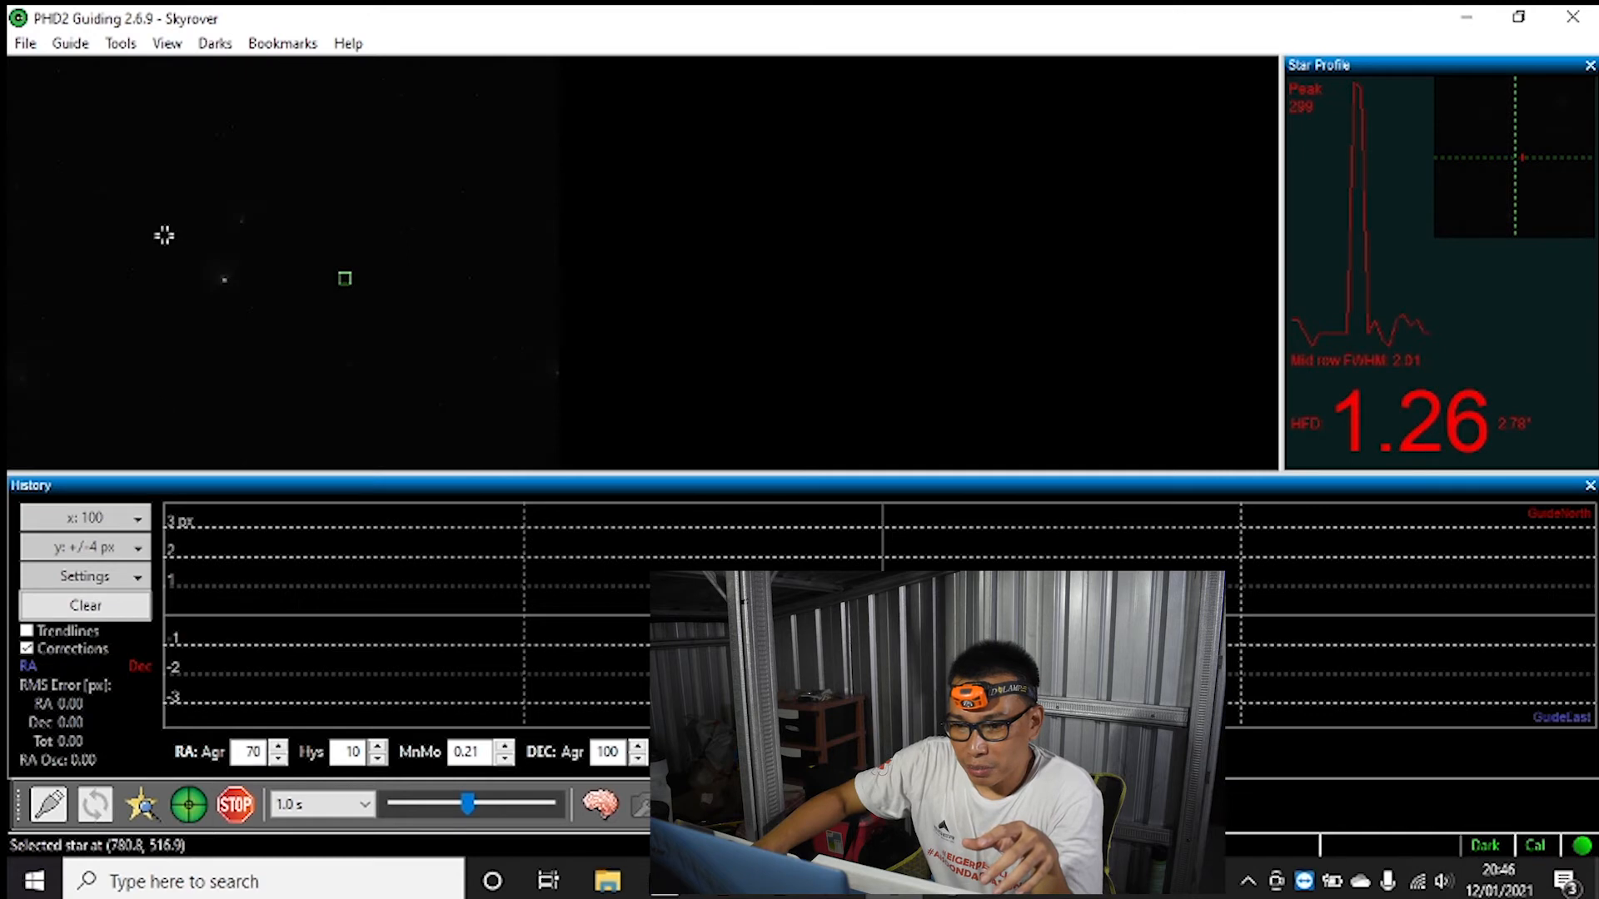
click(221, 280)
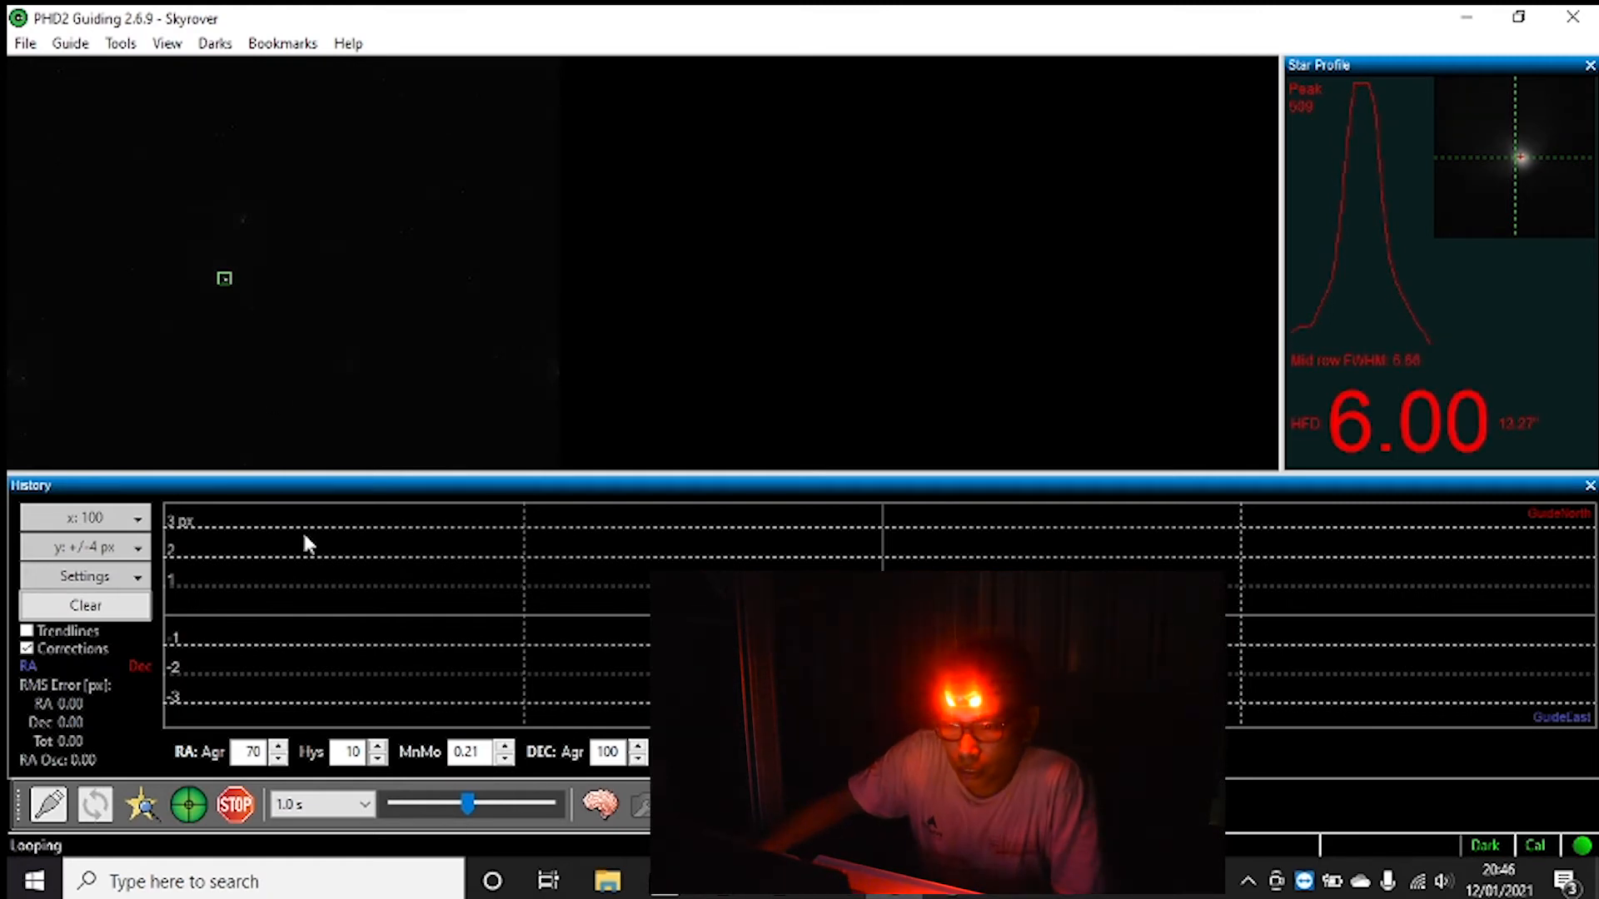
Start guiding on the selected star and show trendlines in the guiding history graph
click(190, 804)
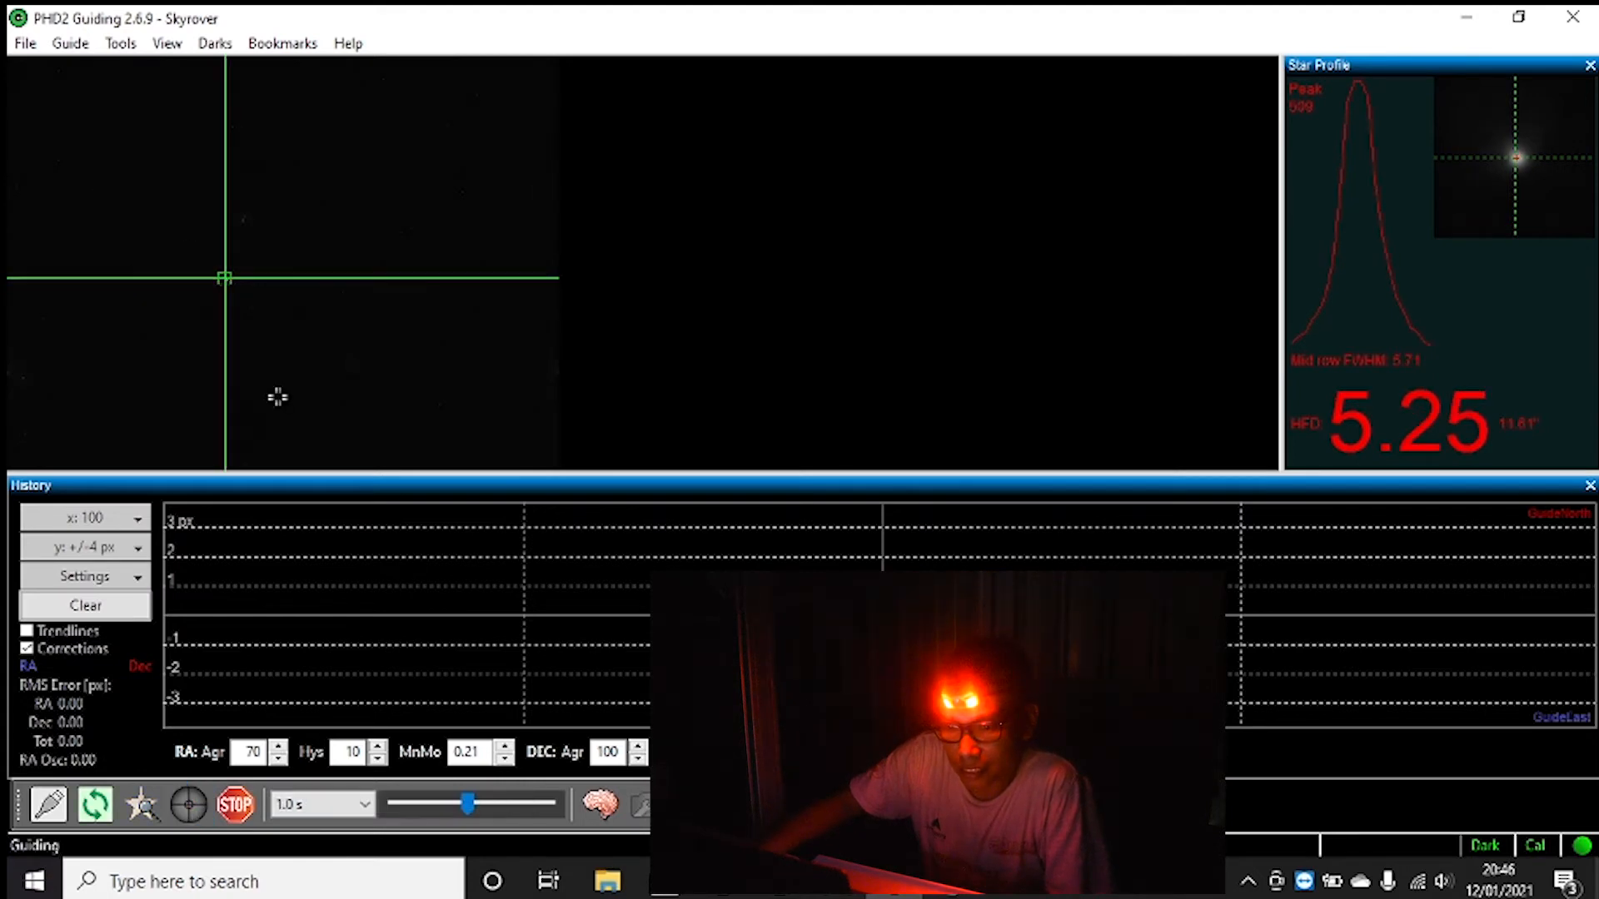
click(28, 630)
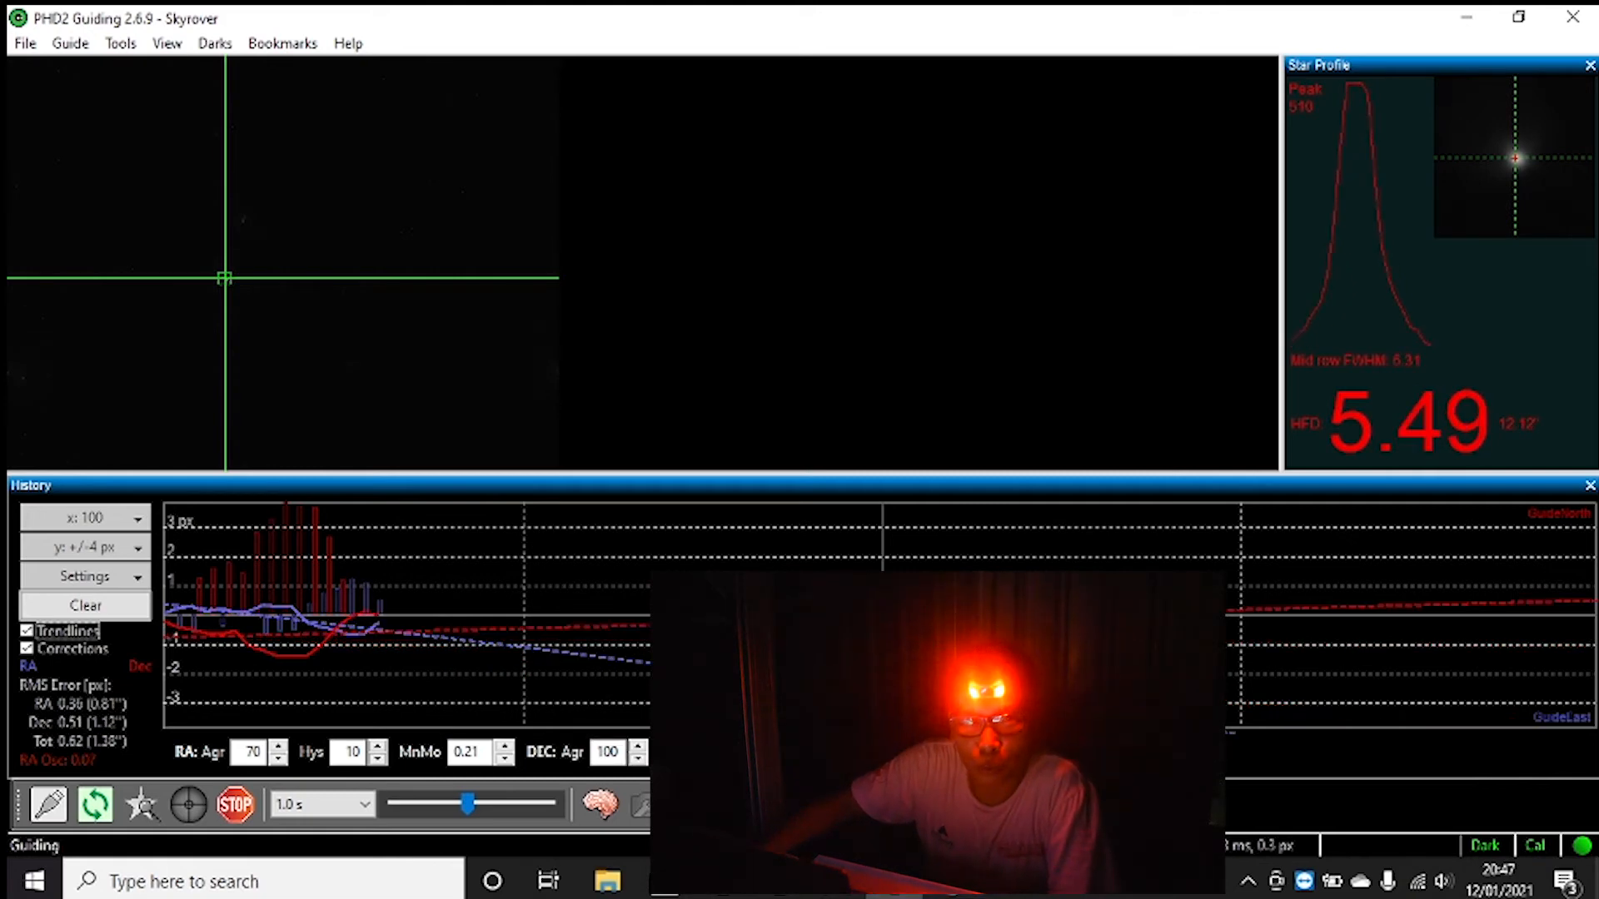
Switch to N.I.N.A. and start the sequence of 20 180-second light frames from the sequence setup
click(833, 891)
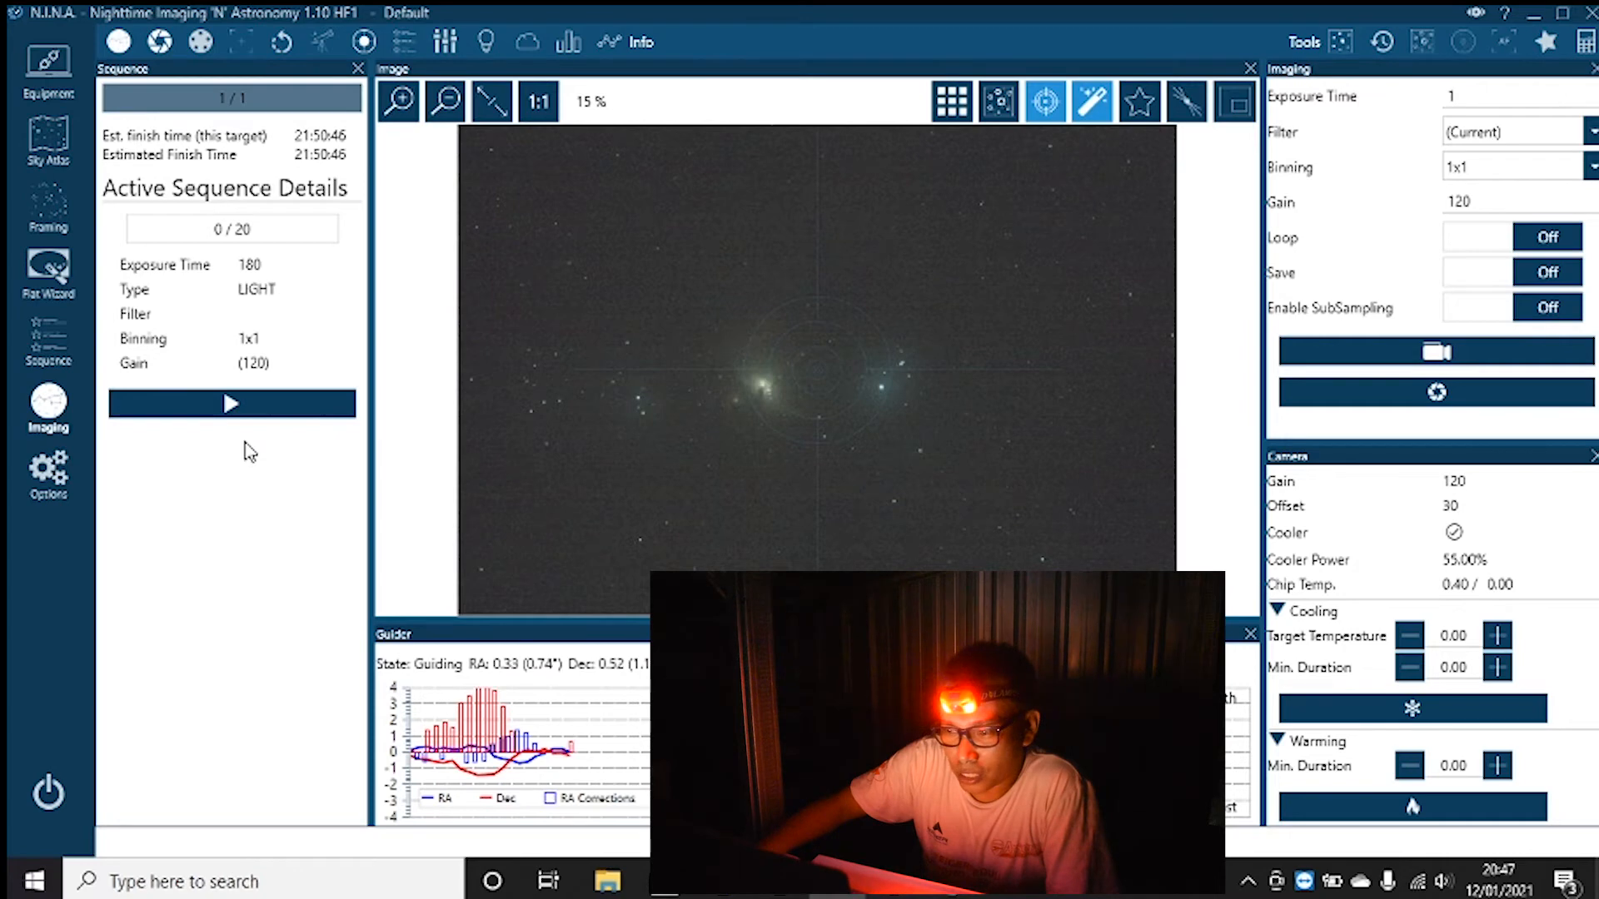
click(48, 346)
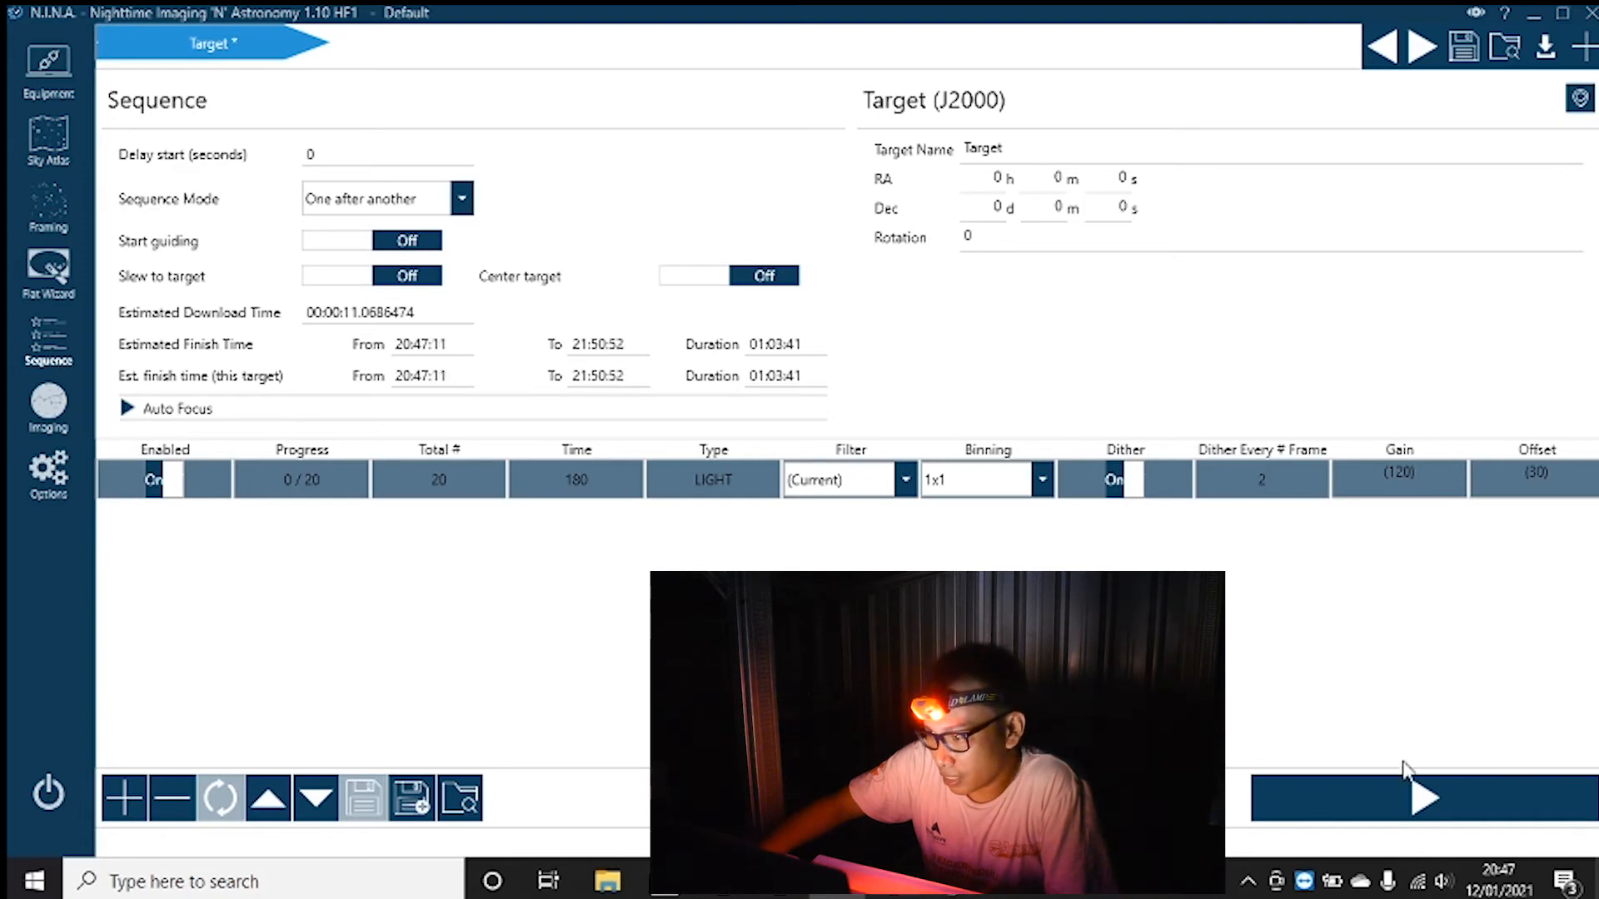
click(1368, 801)
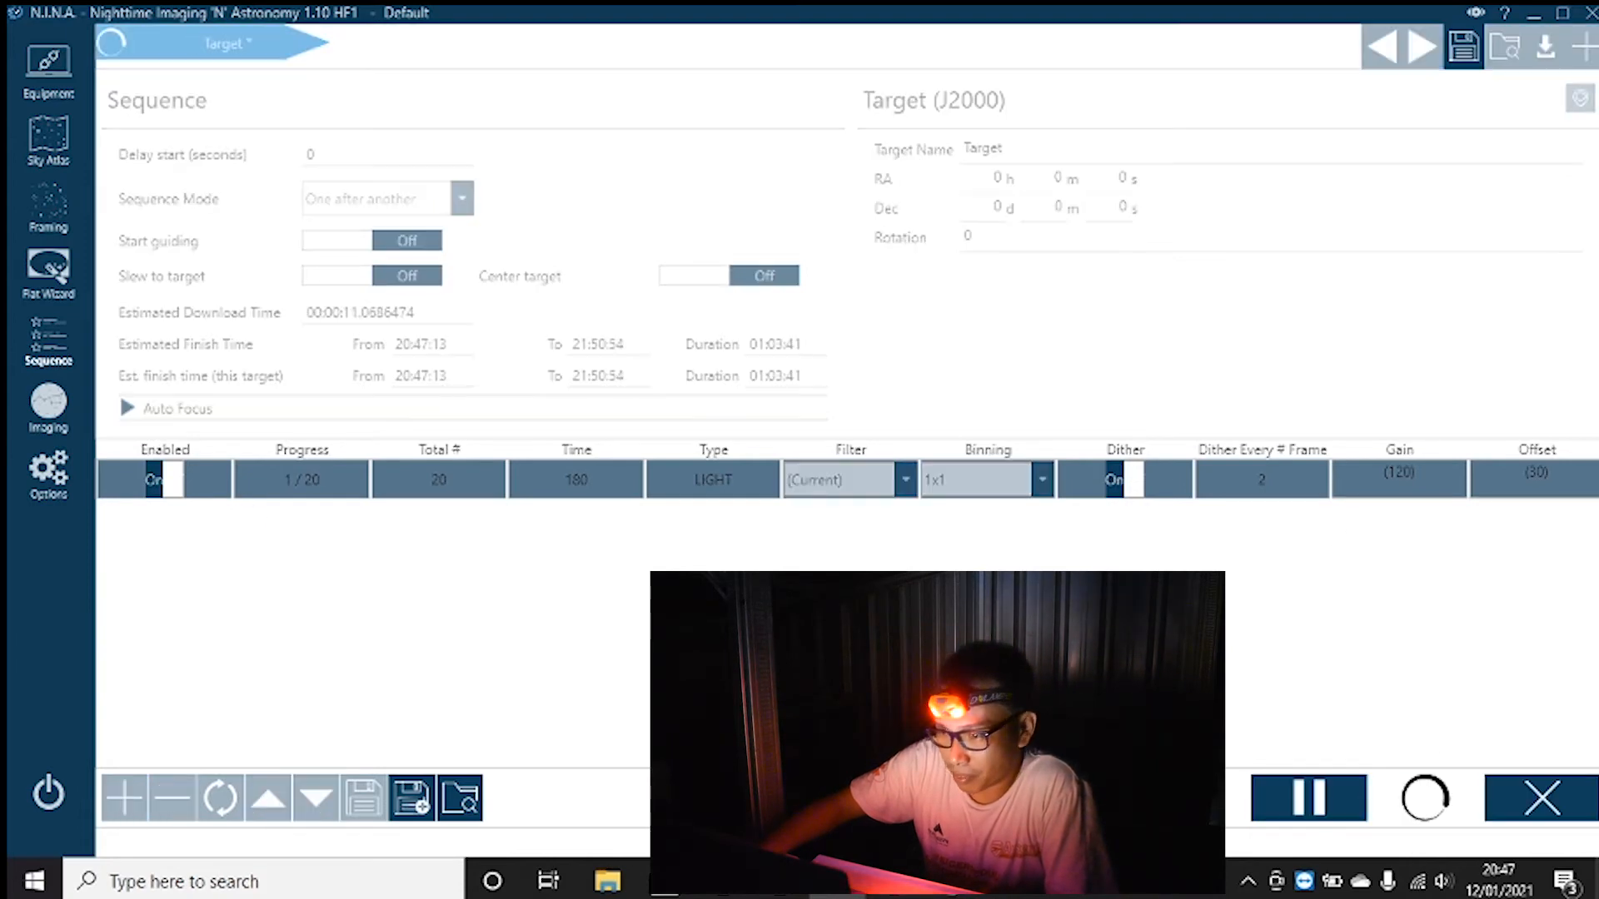
Return to the Imaging page and turn off the crosshair overlay on the image
click(48, 404)
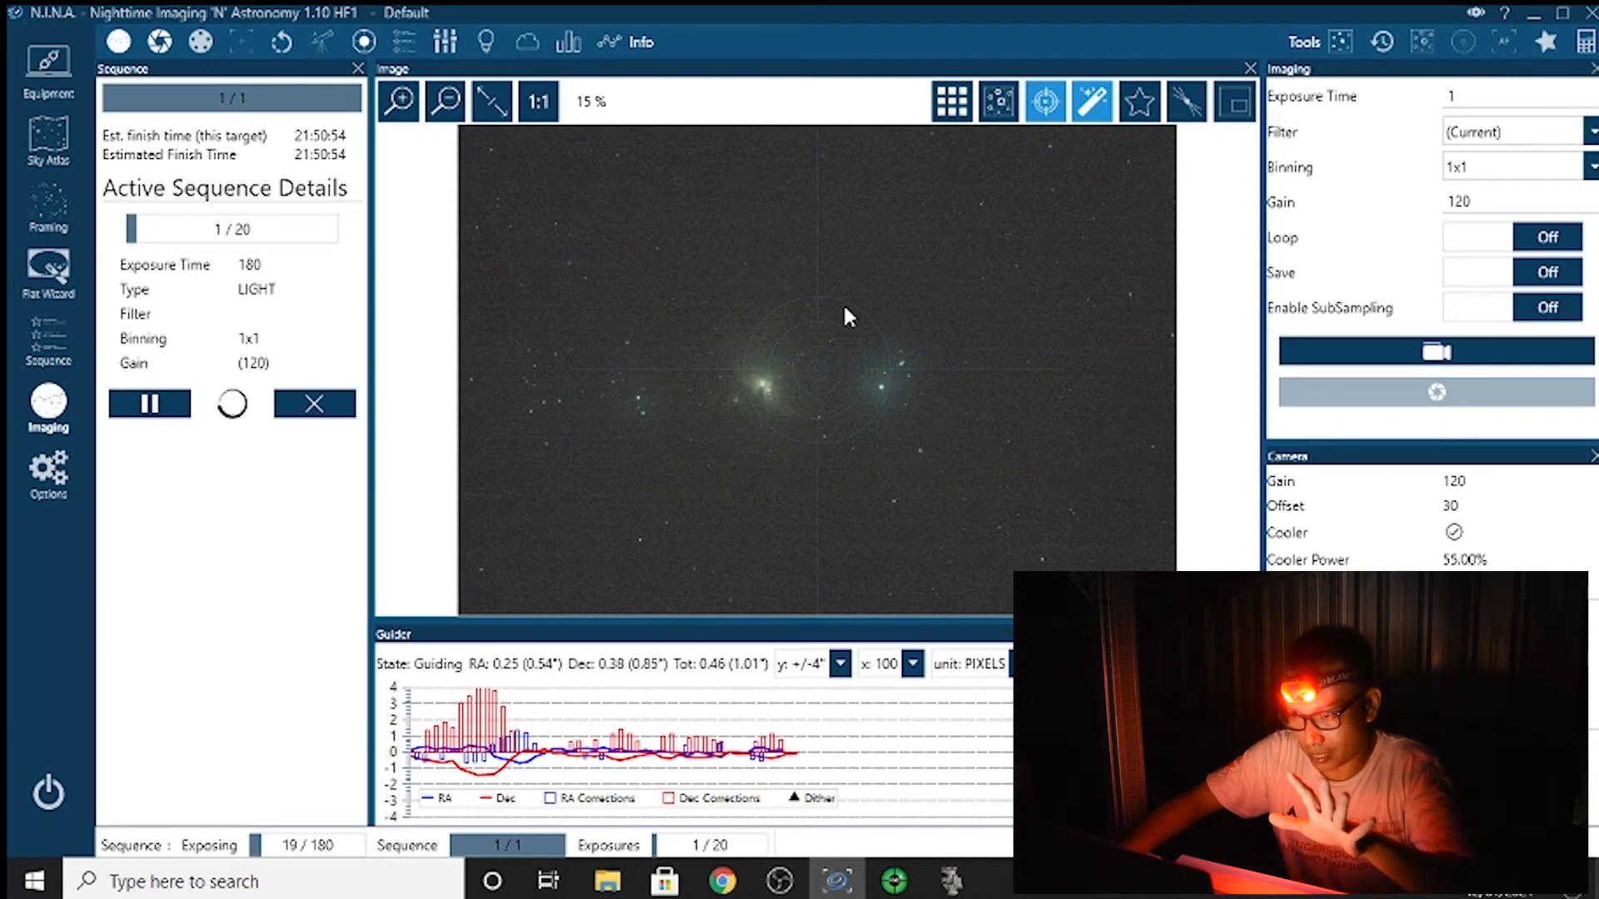
click(1048, 101)
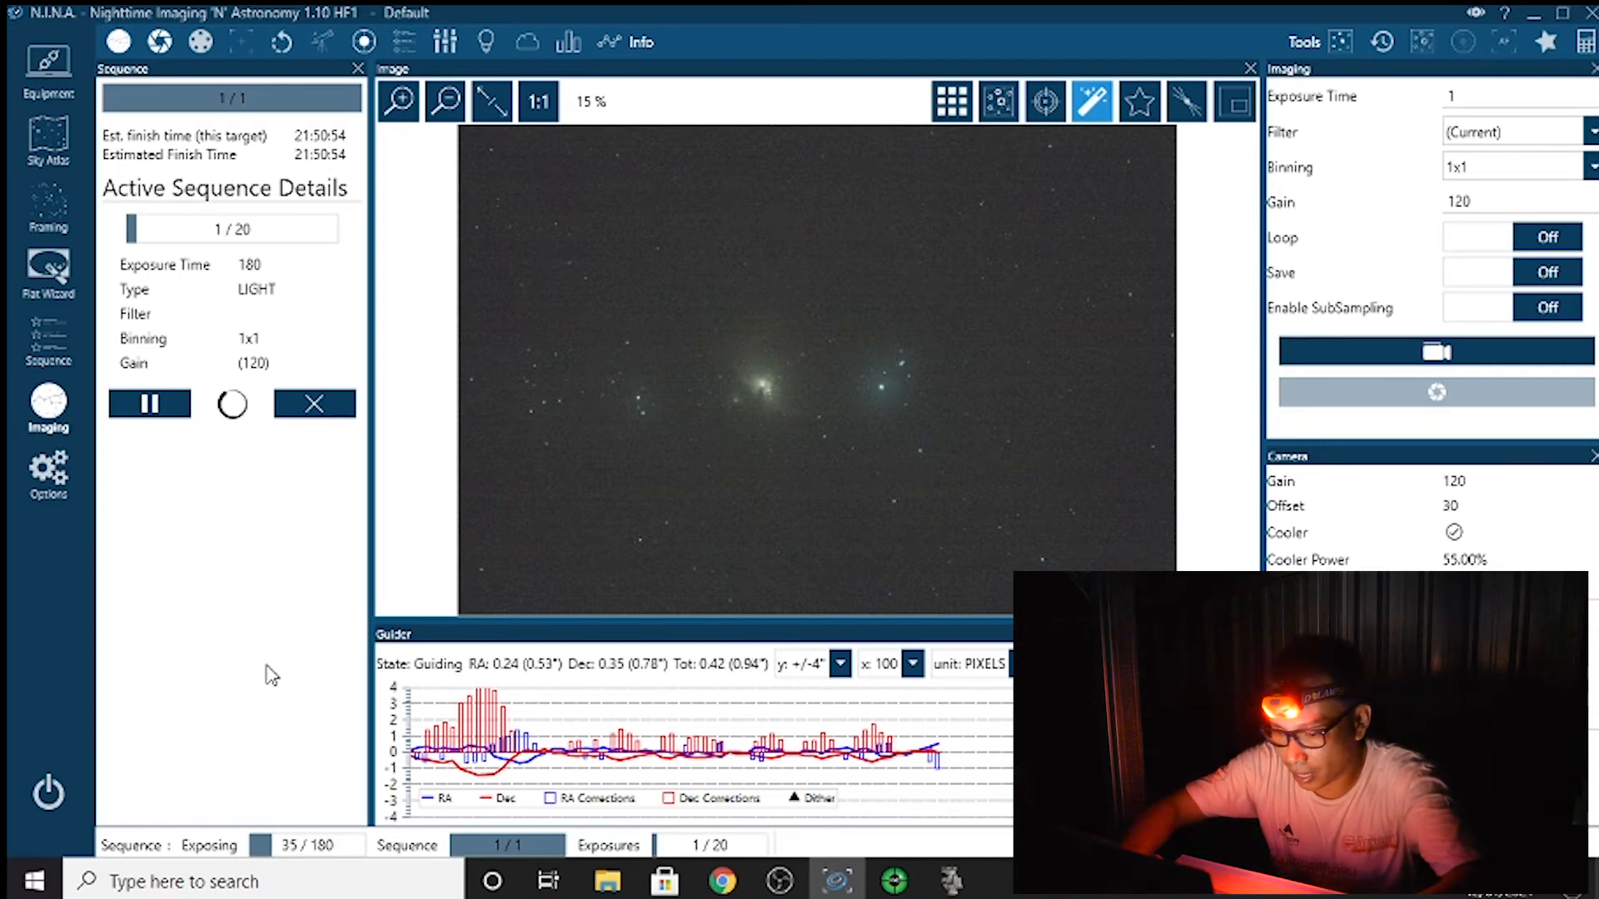
key(XF86MonBrightnessDown)
key(XF86MonBrightnessDown)
key(XF86MonBrightnessDown)
key(XF86MonBrightnessDown)
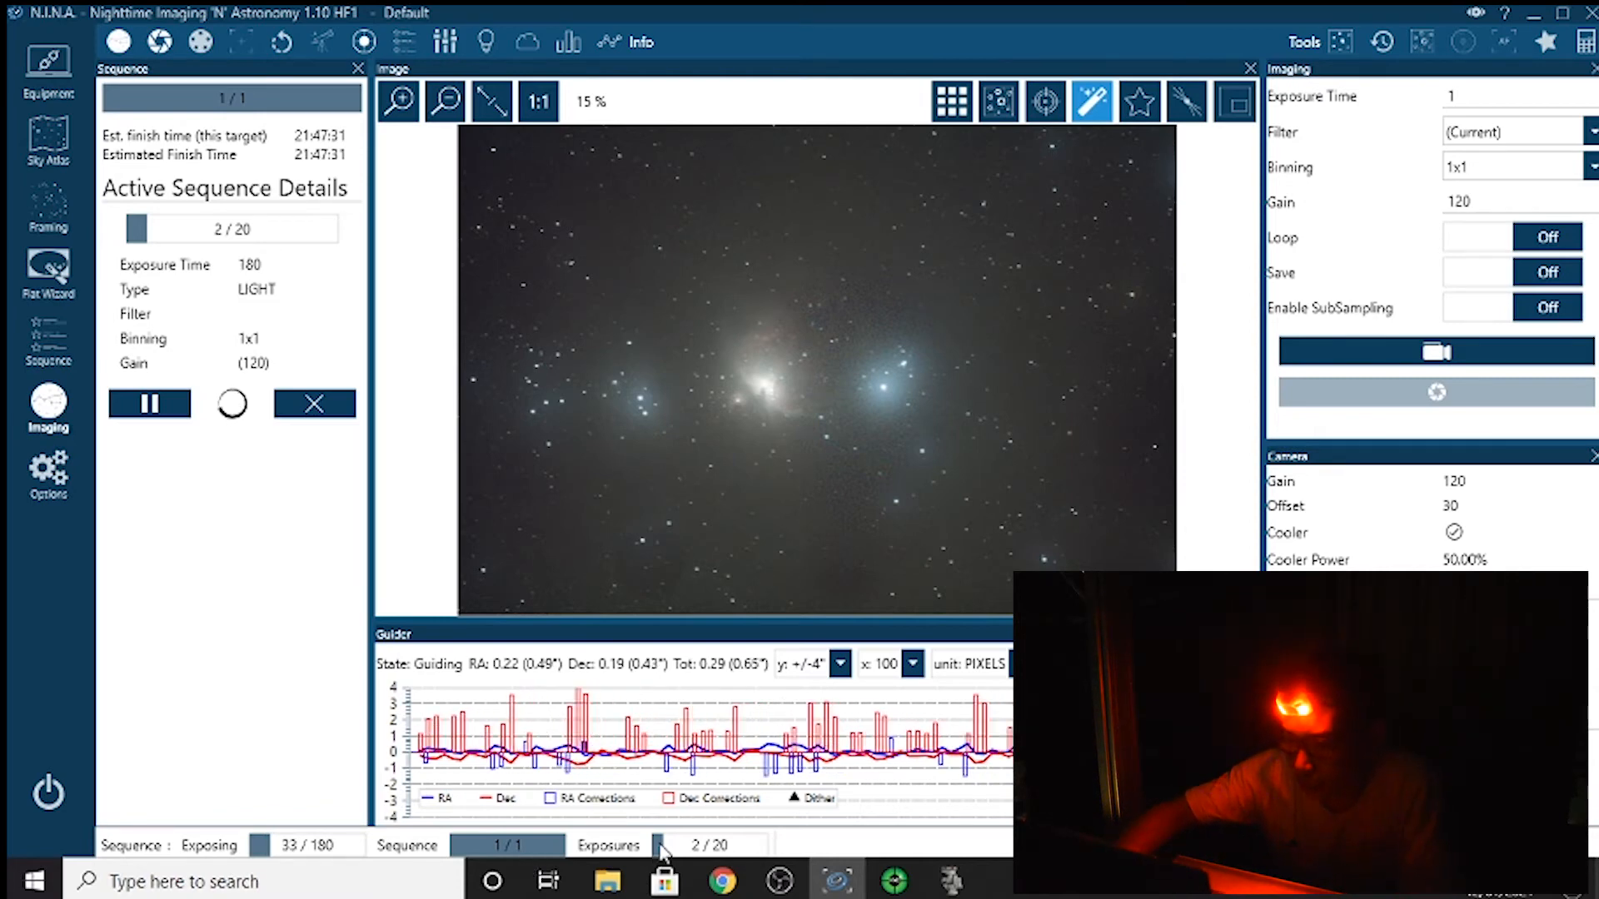
key(XF86MonBrightnessDown)
key(XF86MonBrightnessUp)
key(XF86MonBrightnessUp)
key(XF86MonBrightnessUp)
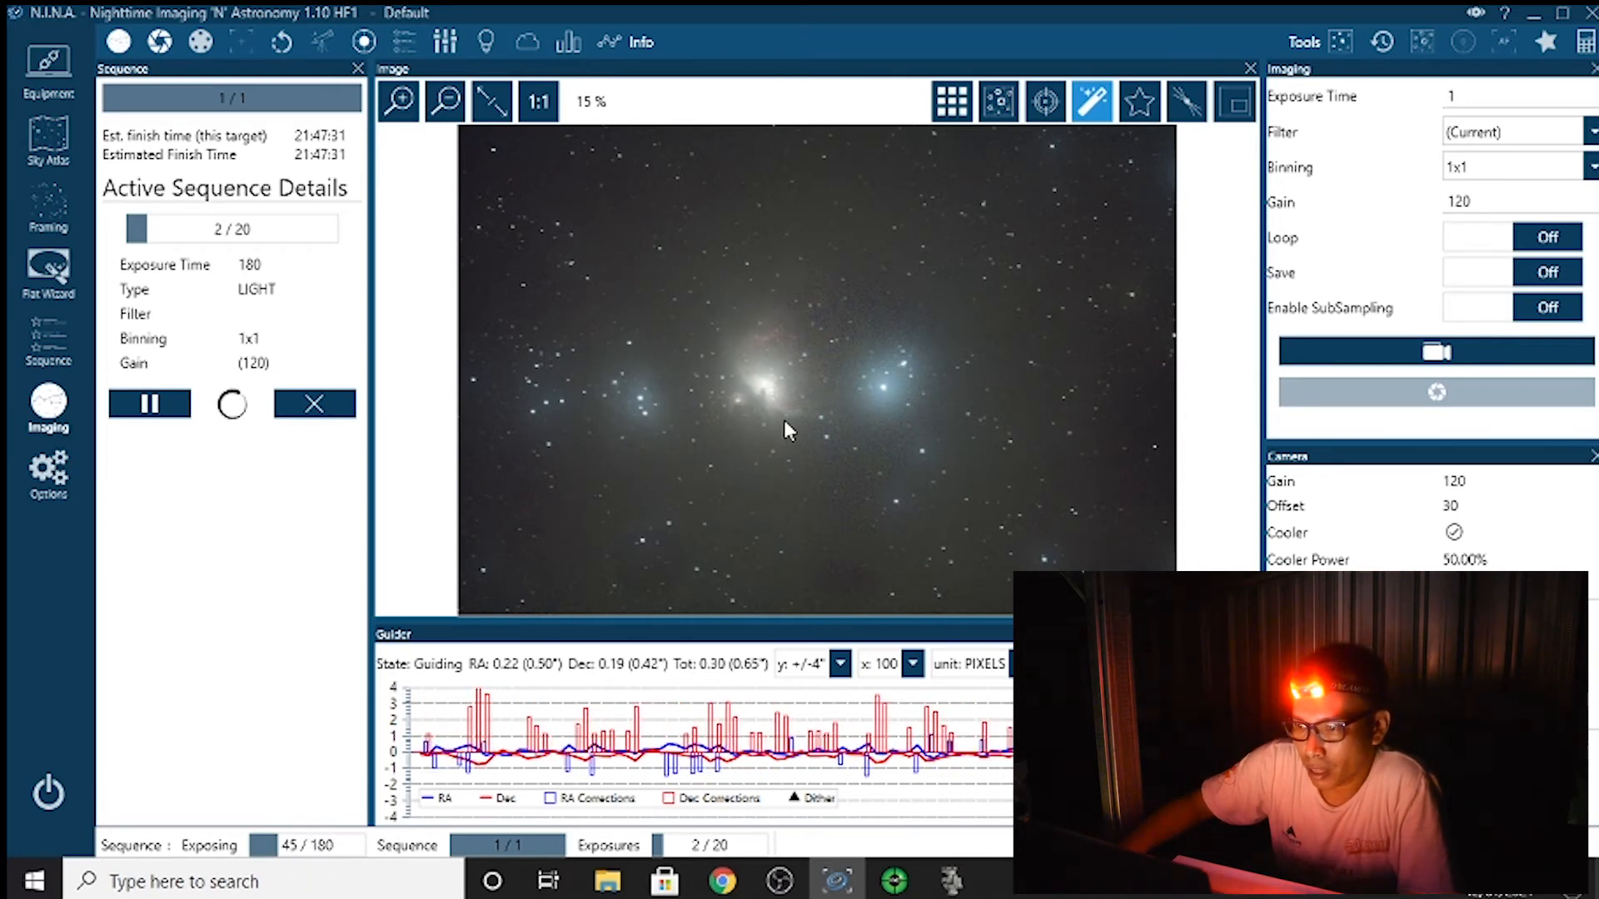
Examine the nebula core and surrounding stars in the captured frame, checking the guiding history in PHD2 in between
scroll(792, 391, up, 3)
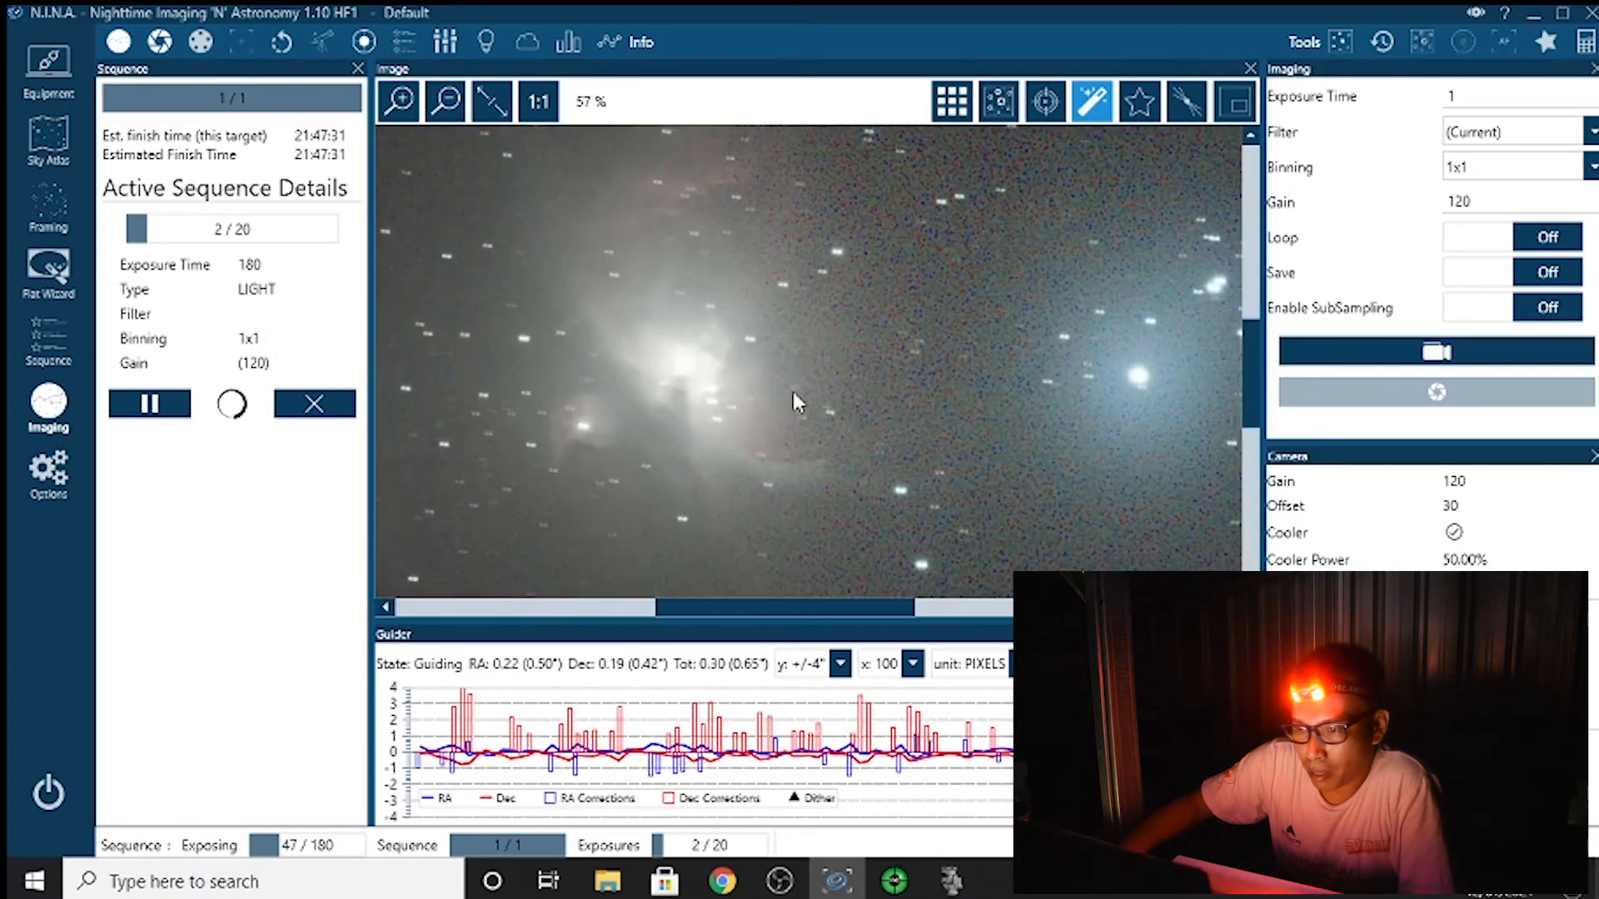
scroll(791, 397, down, 1)
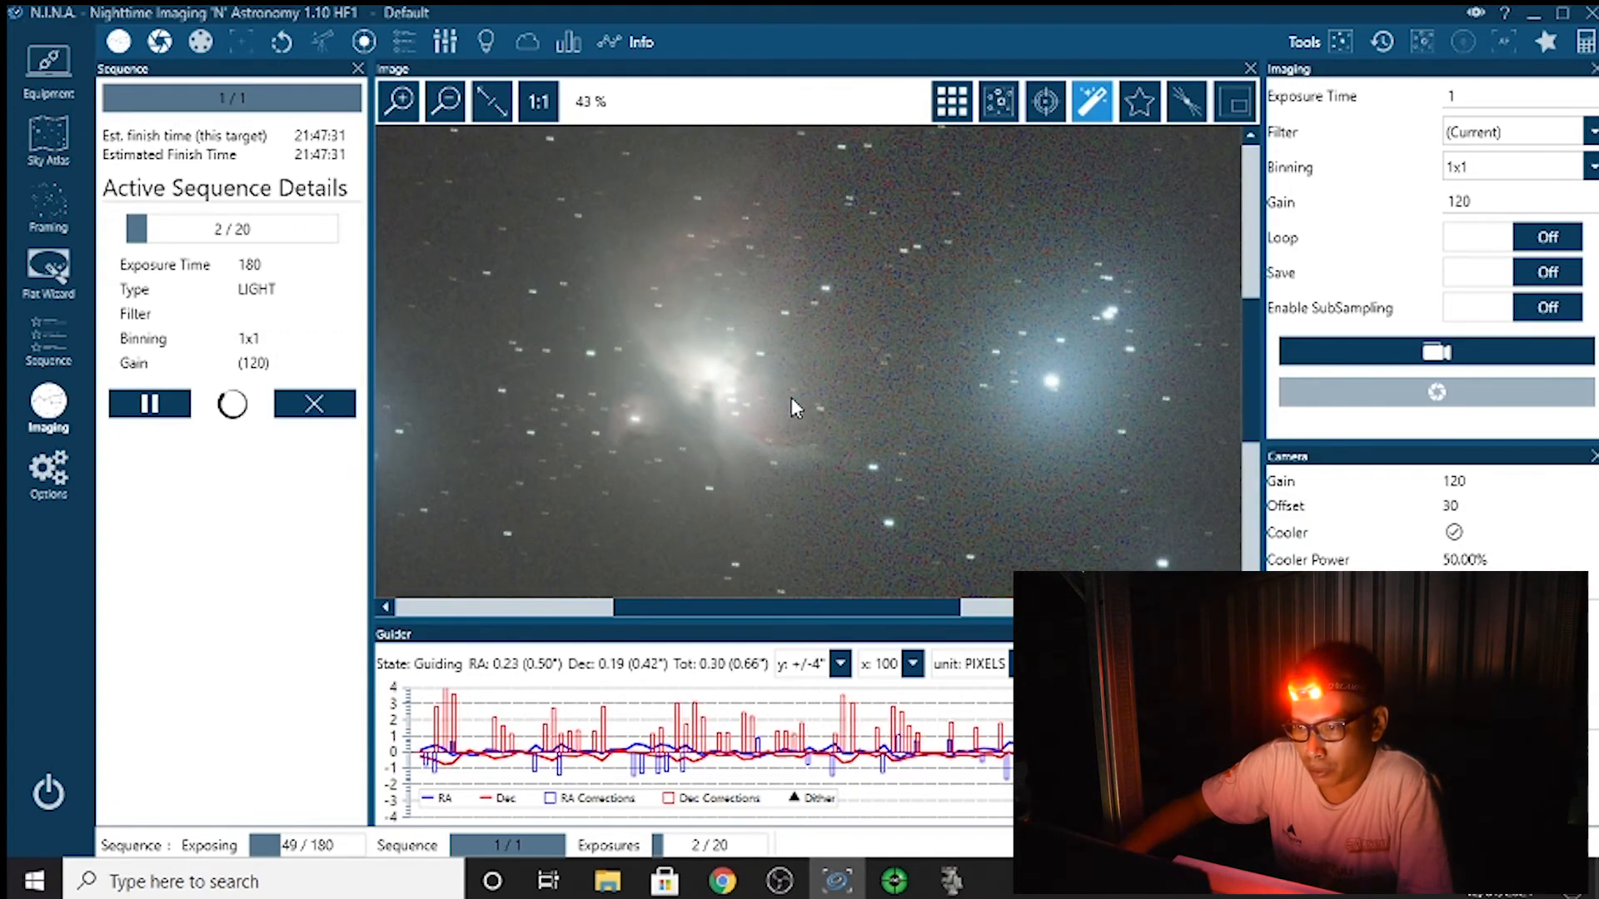
scroll(733, 432, down, 1)
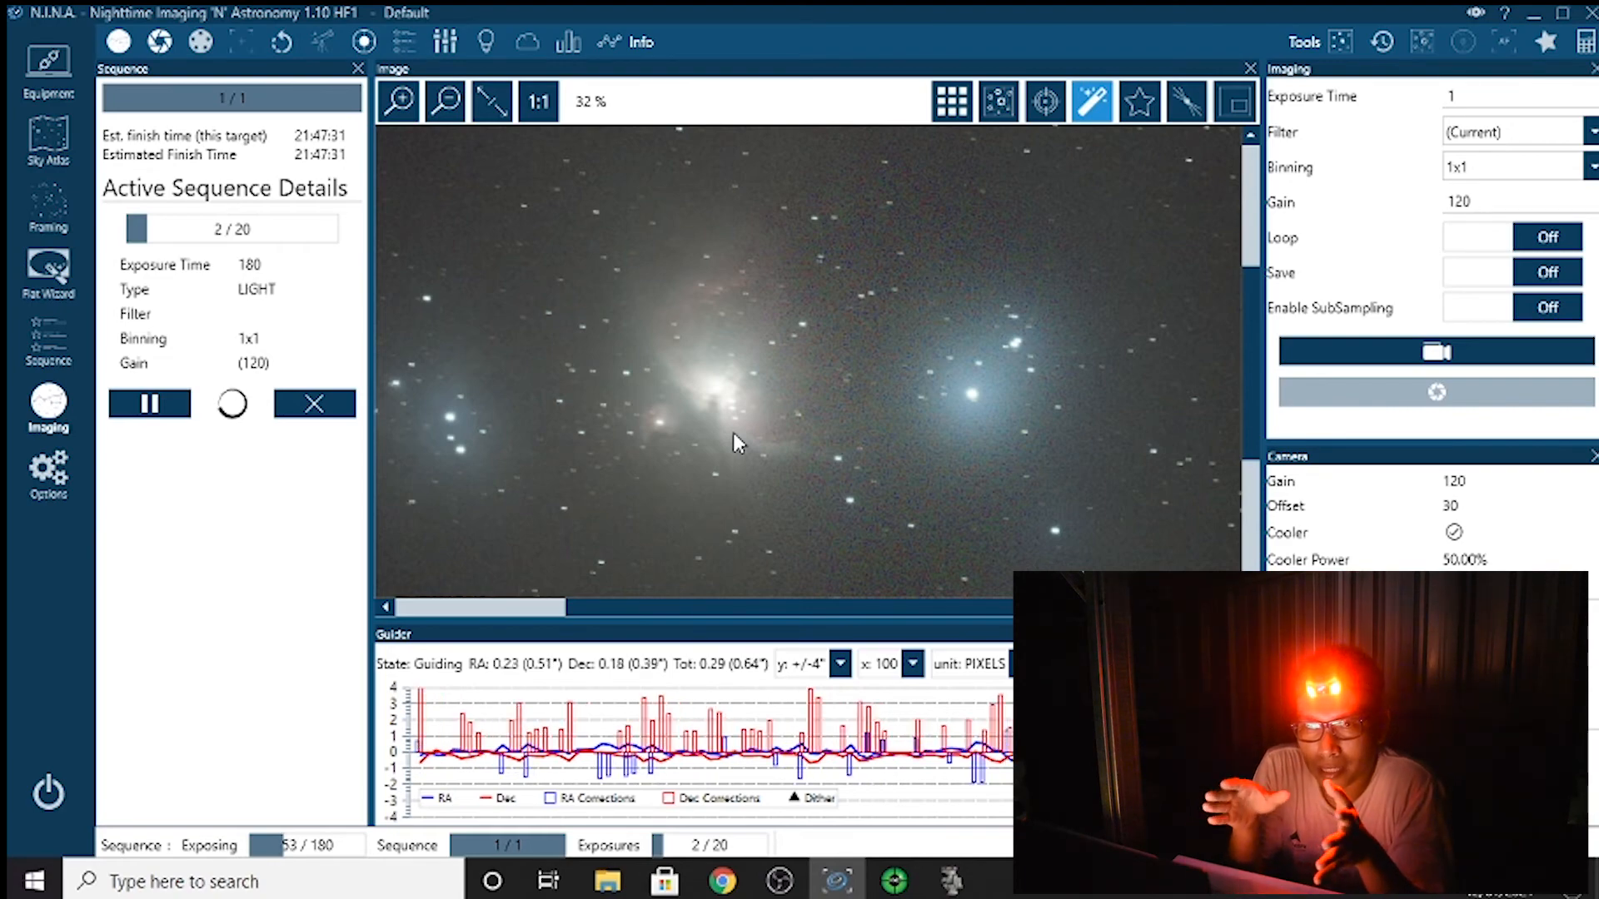
click(911, 884)
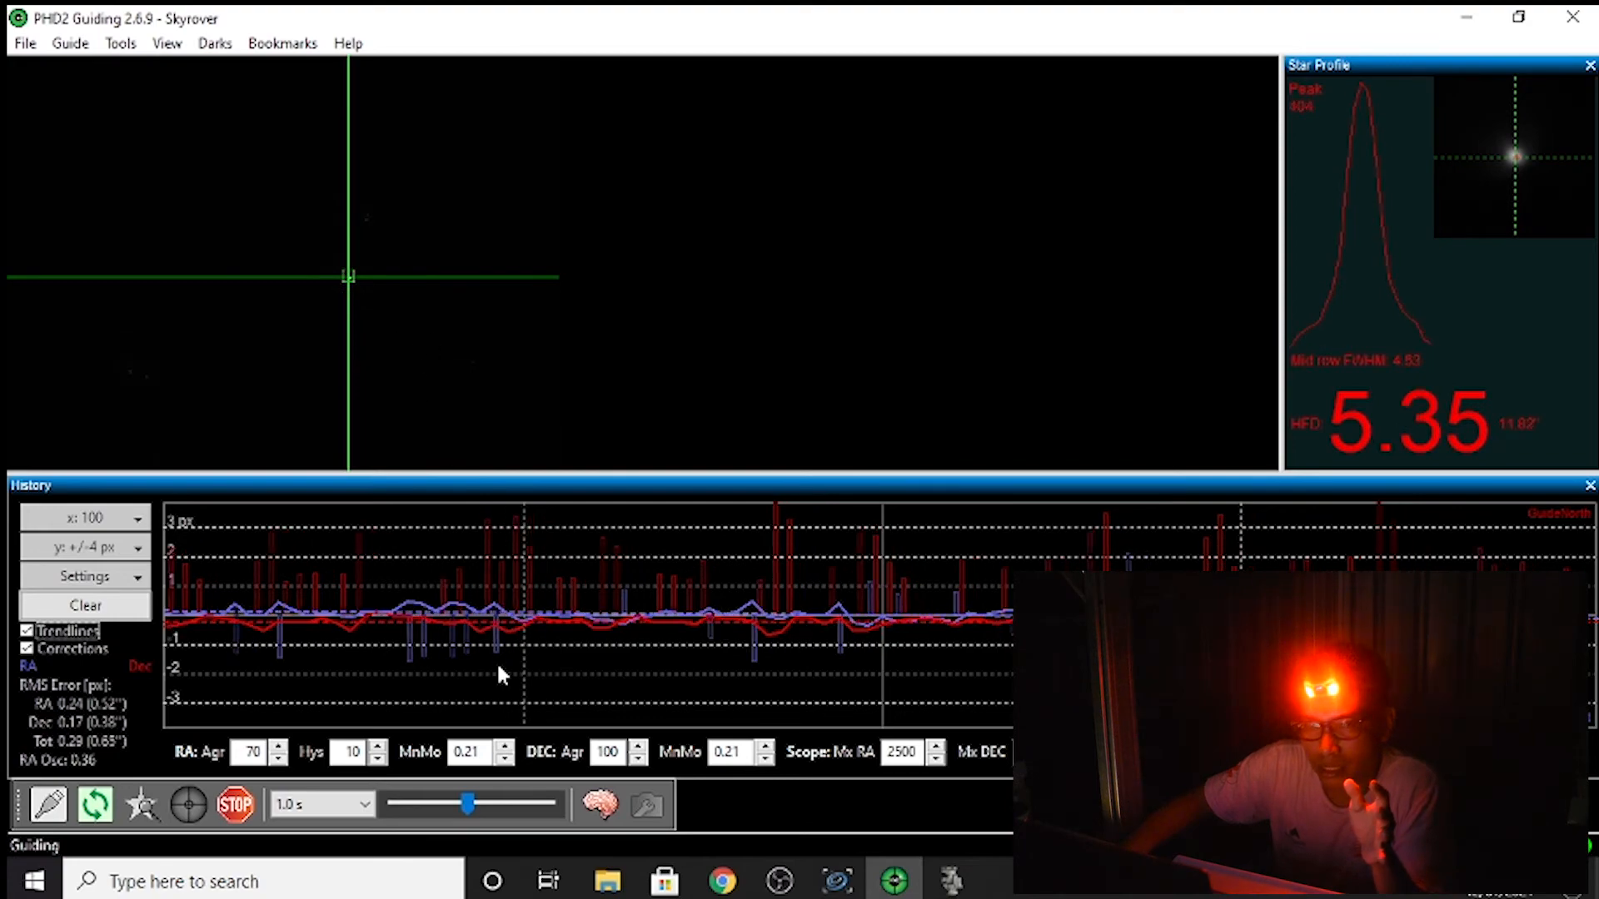
click(837, 881)
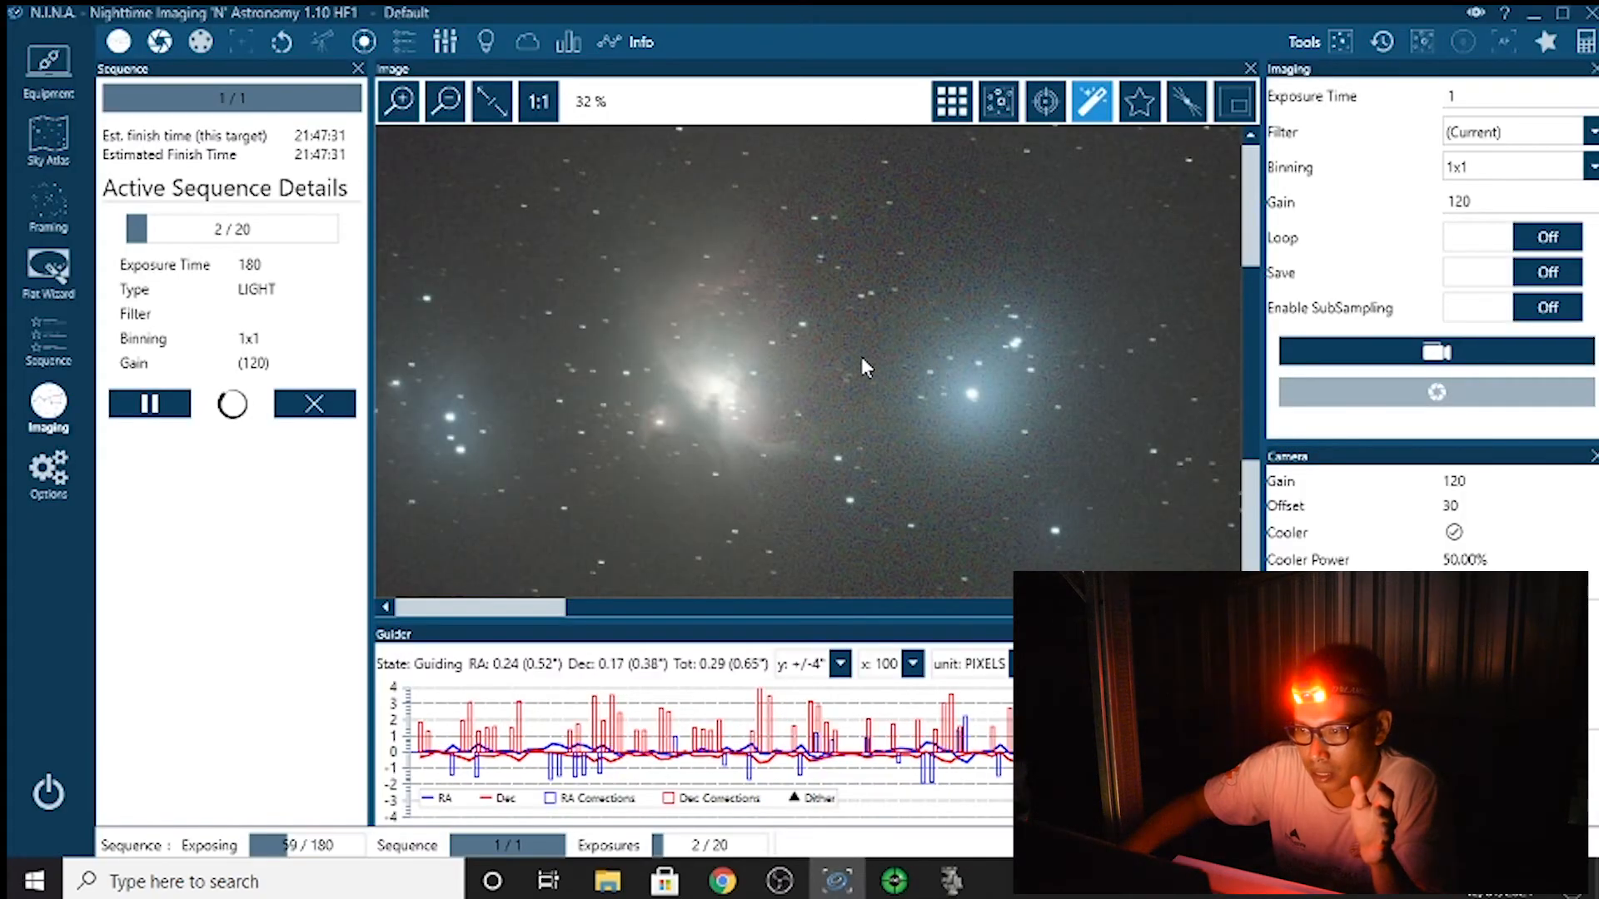
scroll(771, 420, up, 5)
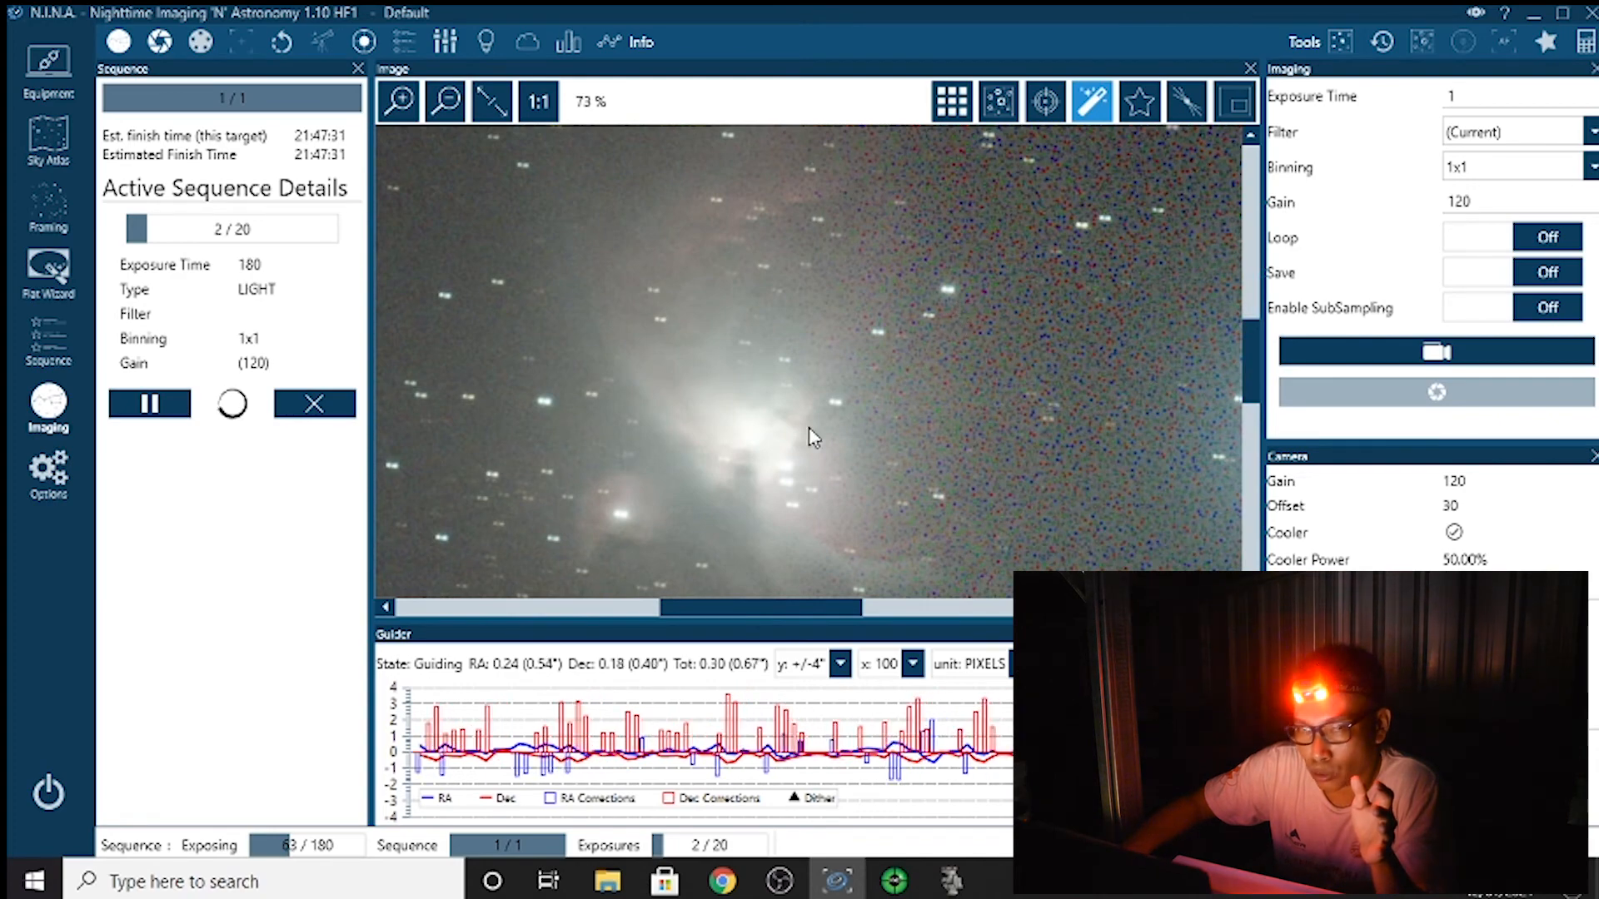
scroll(696, 420, down, 5)
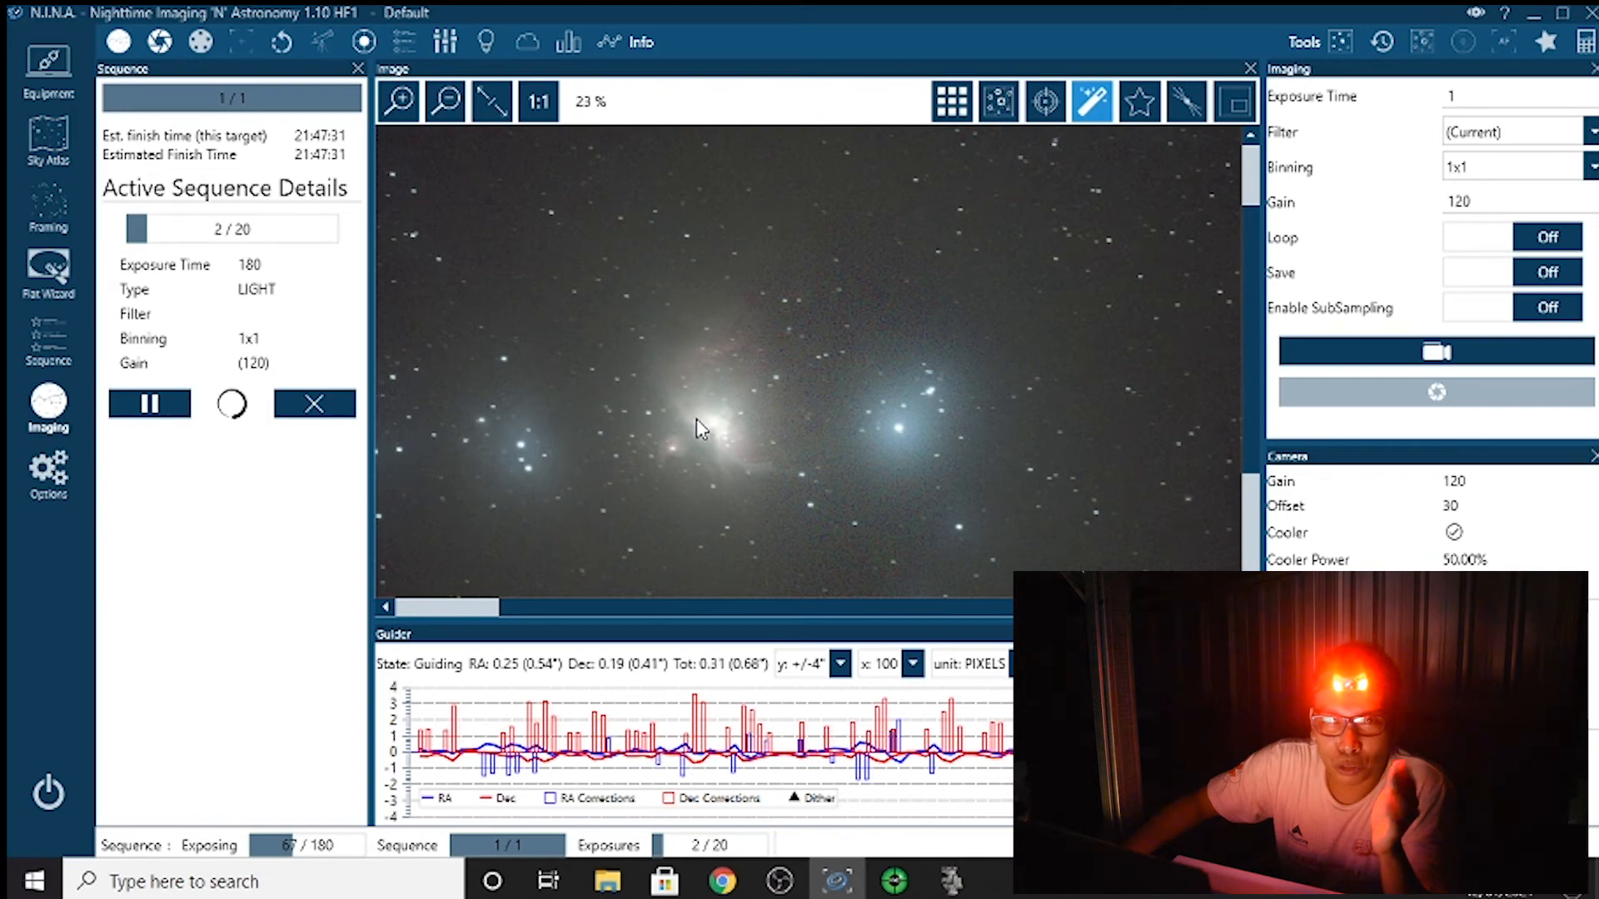
scroll(698, 418, down, 2)
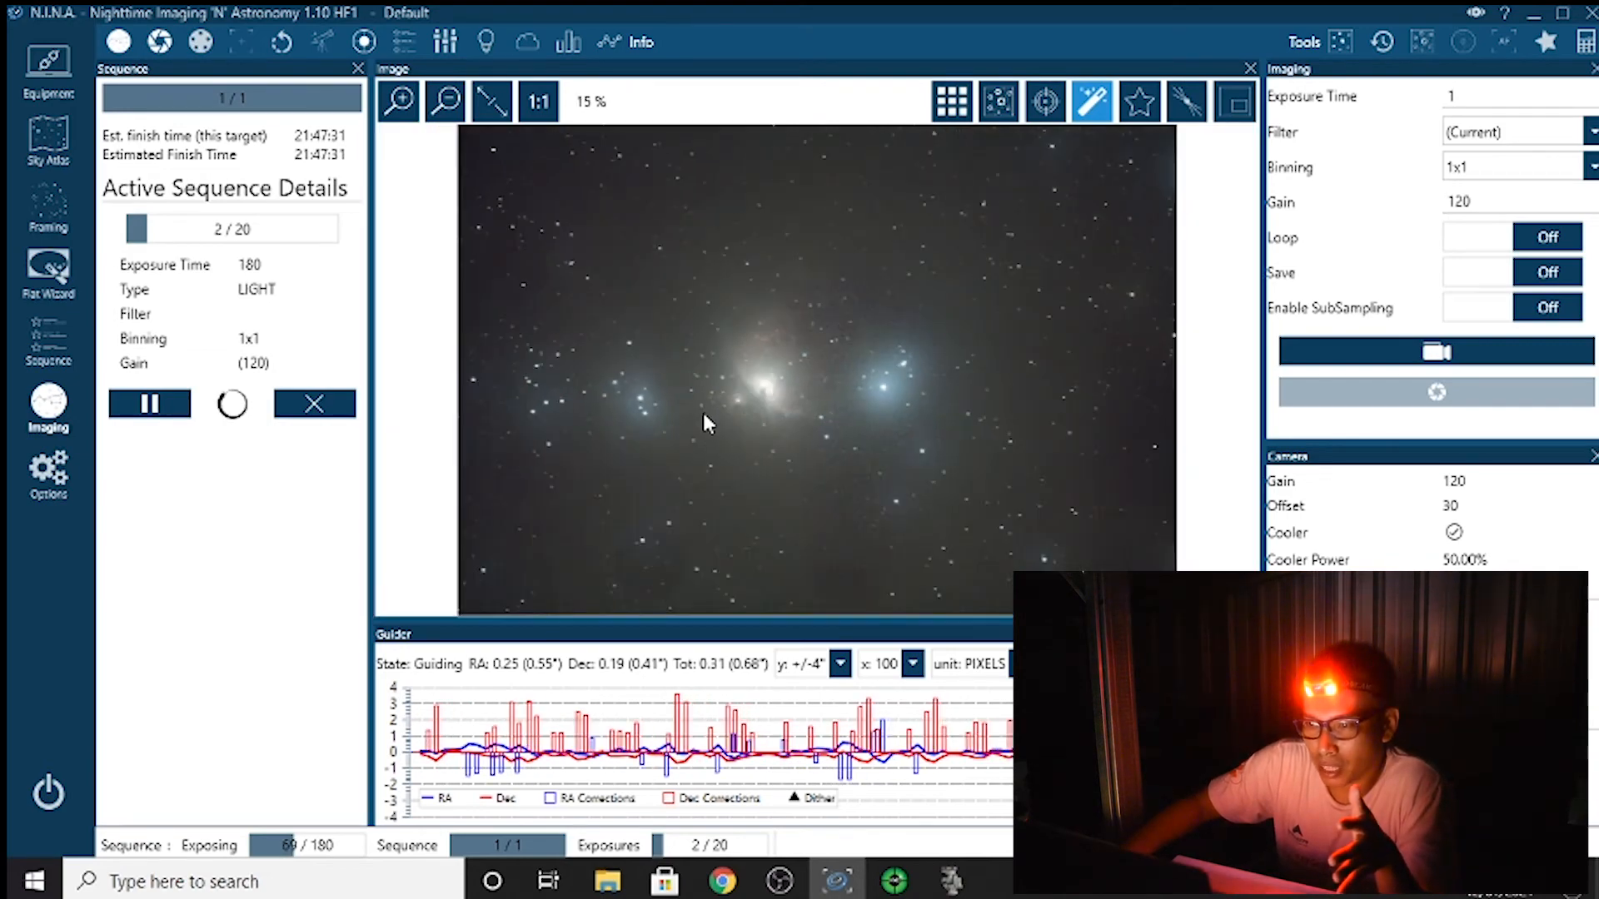
Compare PHD2's guiding graph with the frame in N.I.N.A. and examine the star shapes beside the nebula core up close
click(894, 880)
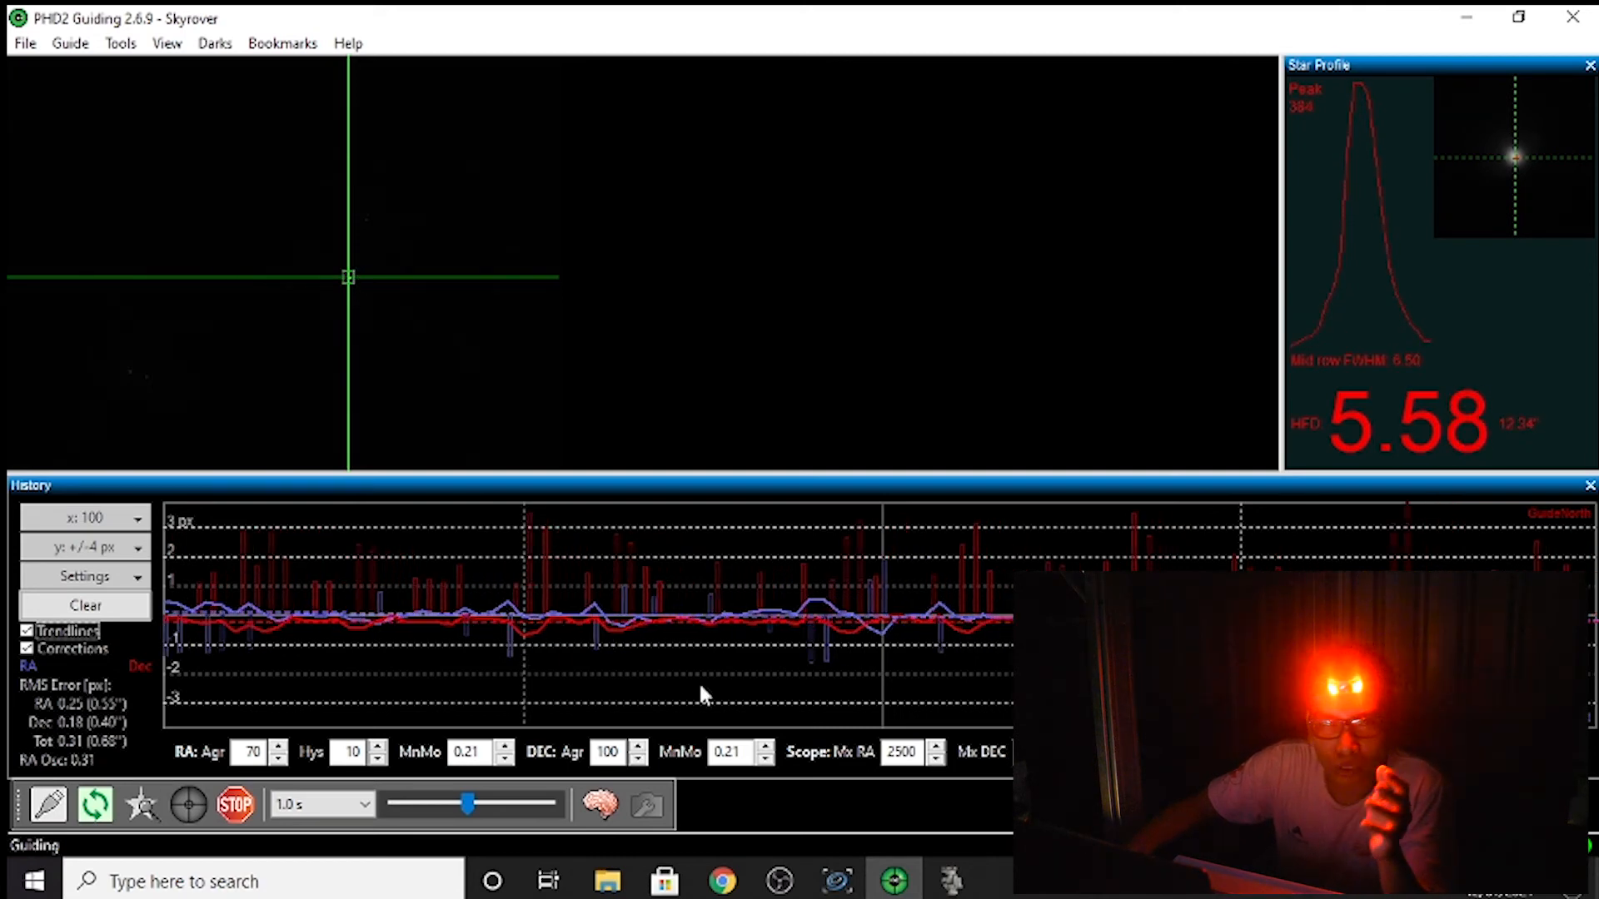
click(839, 884)
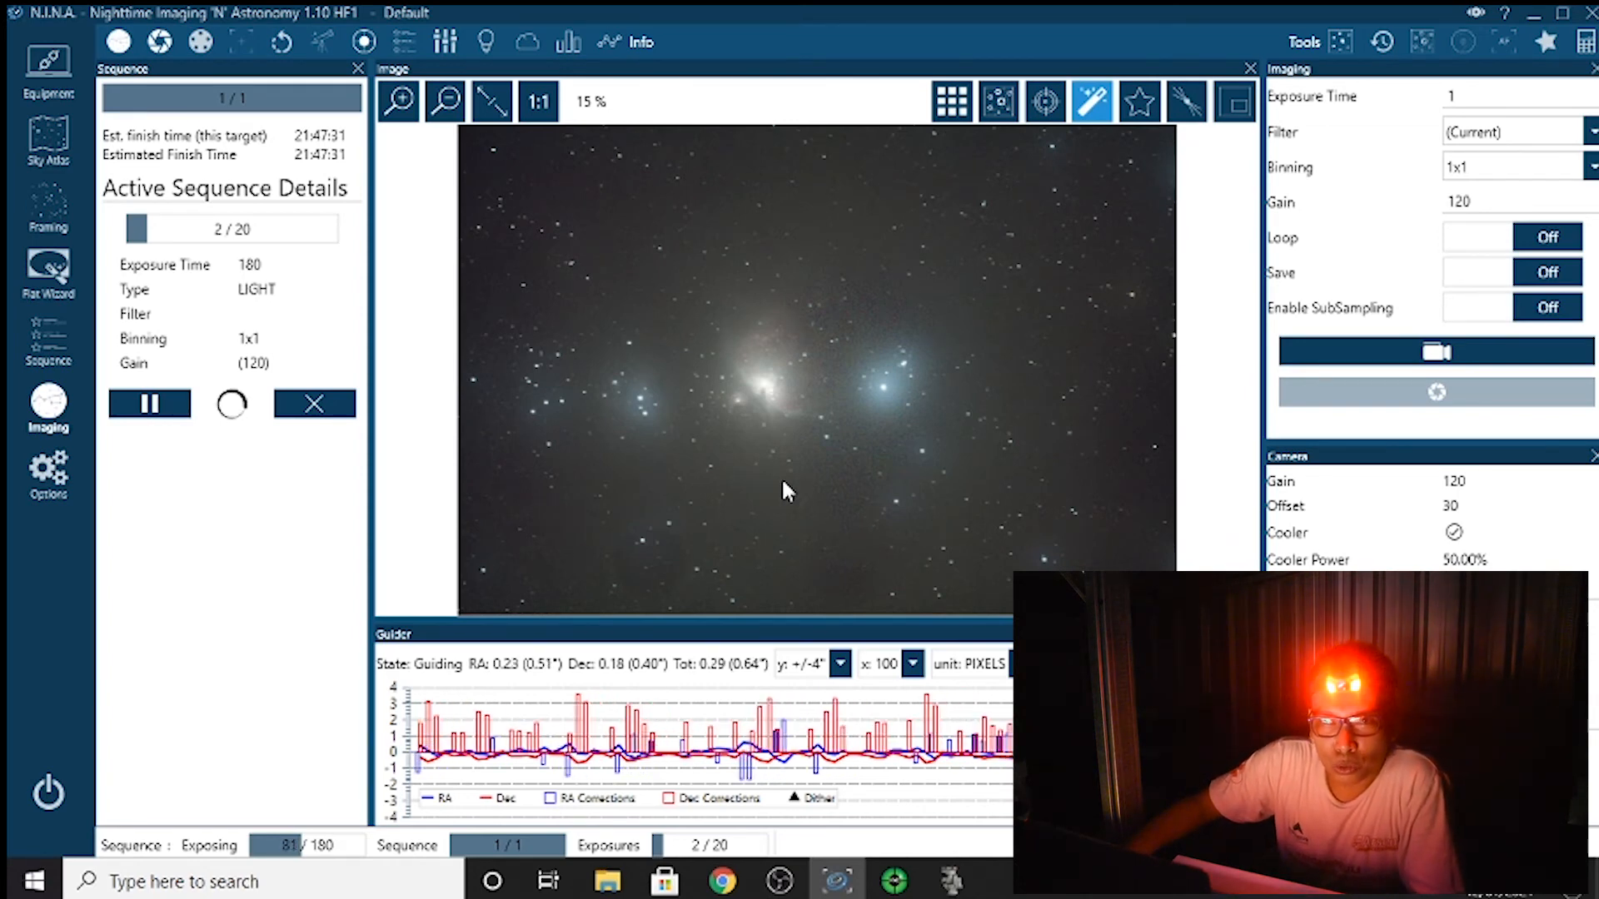
click(891, 876)
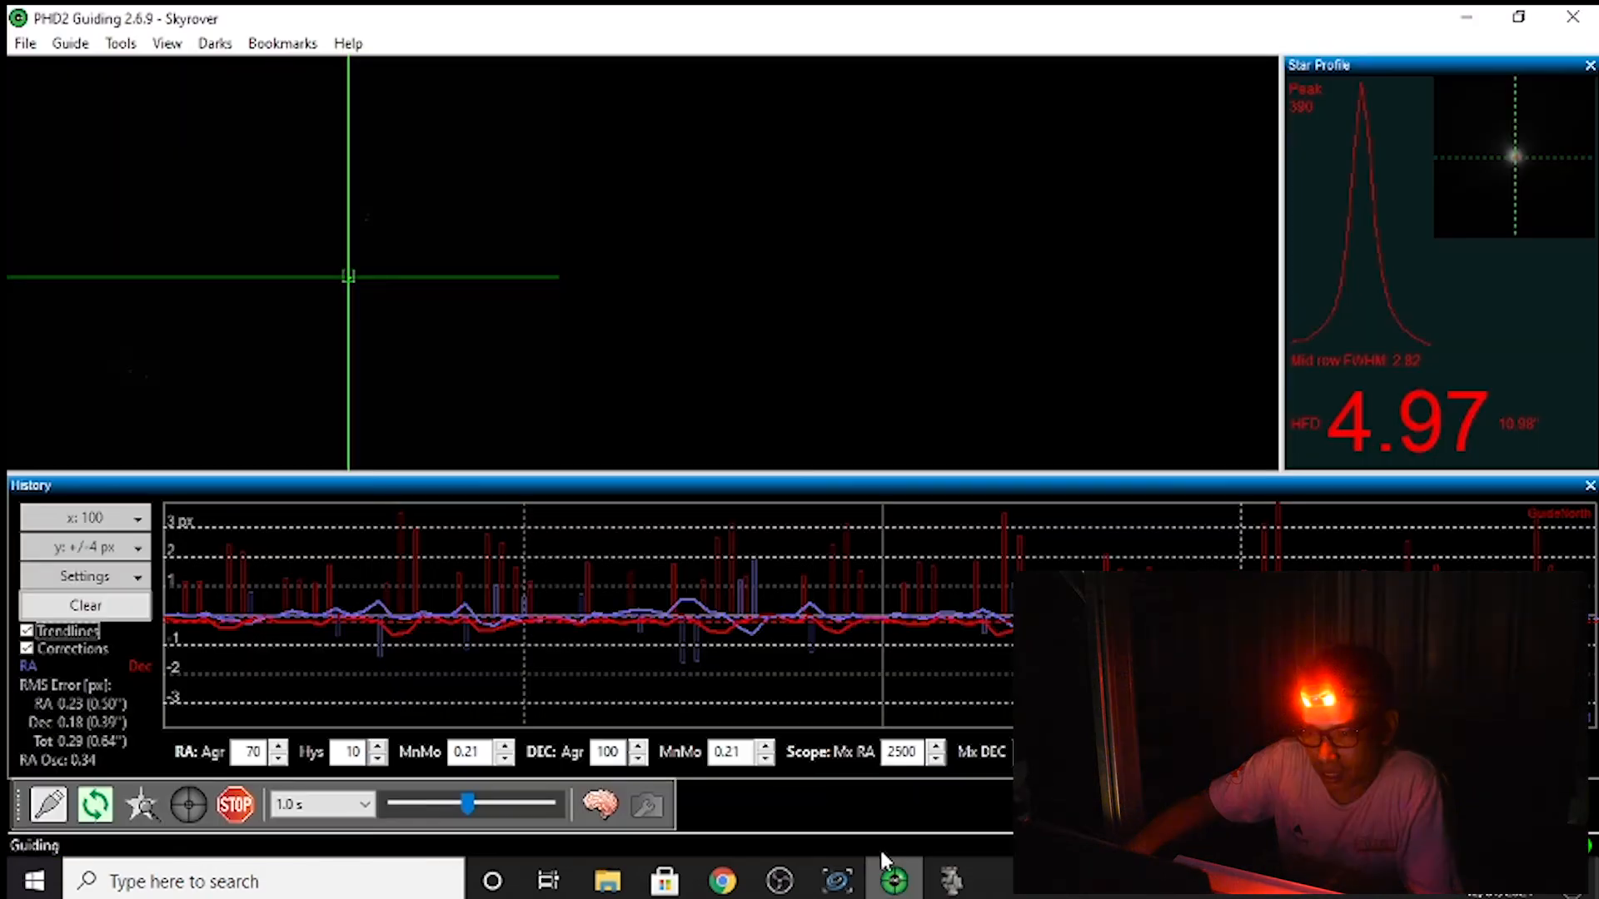
click(837, 891)
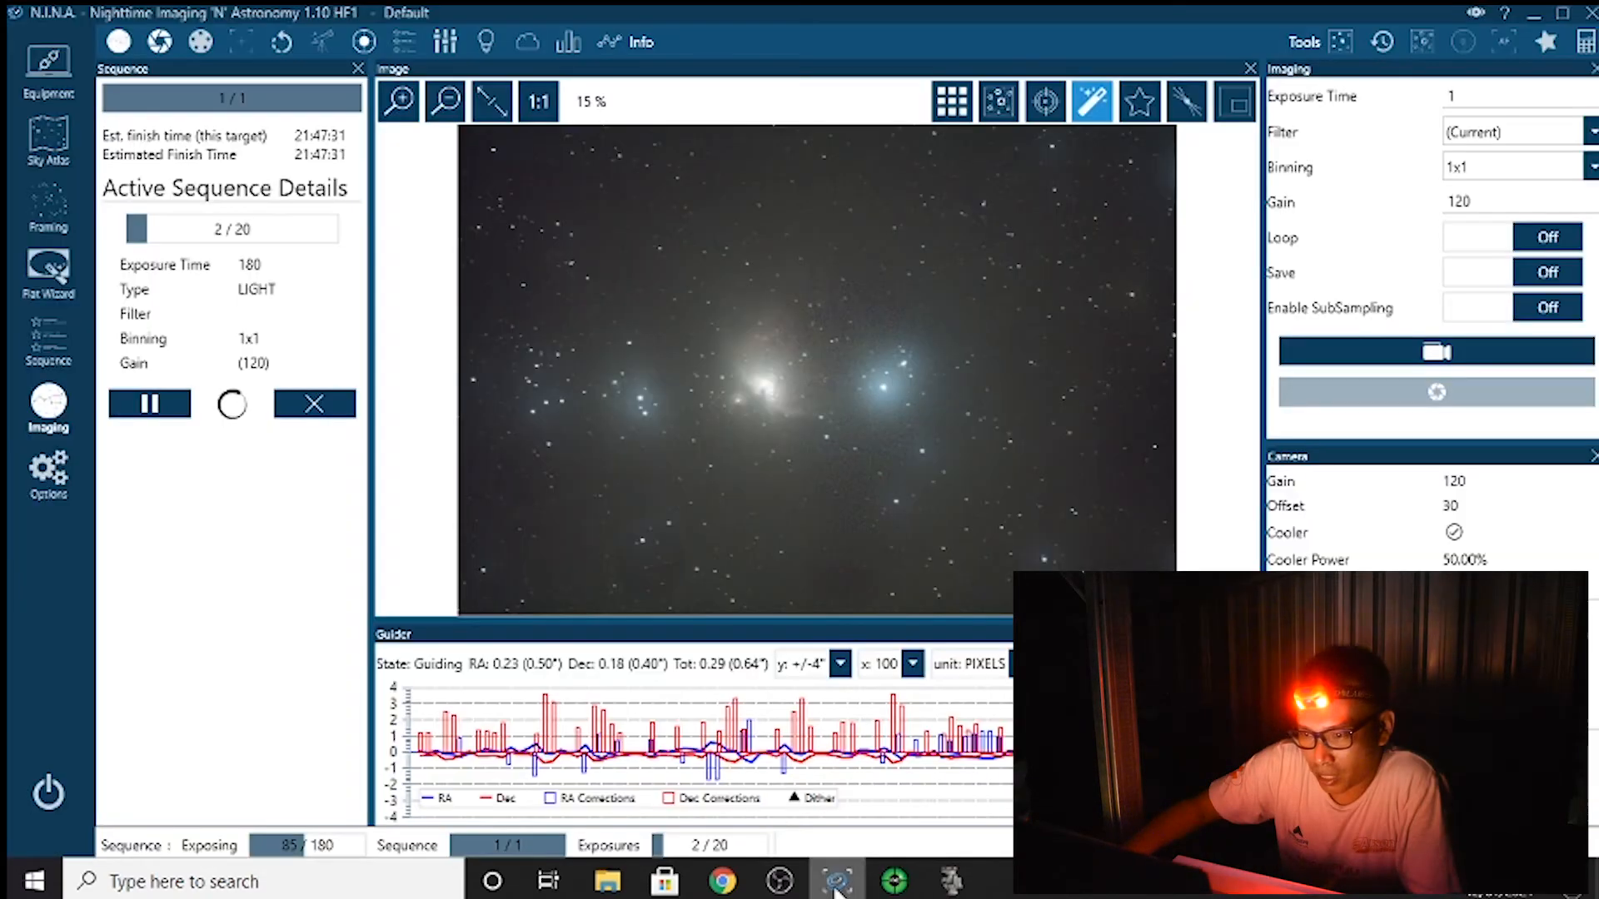
scroll(684, 393, up, 2)
scroll(684, 403, up, 4)
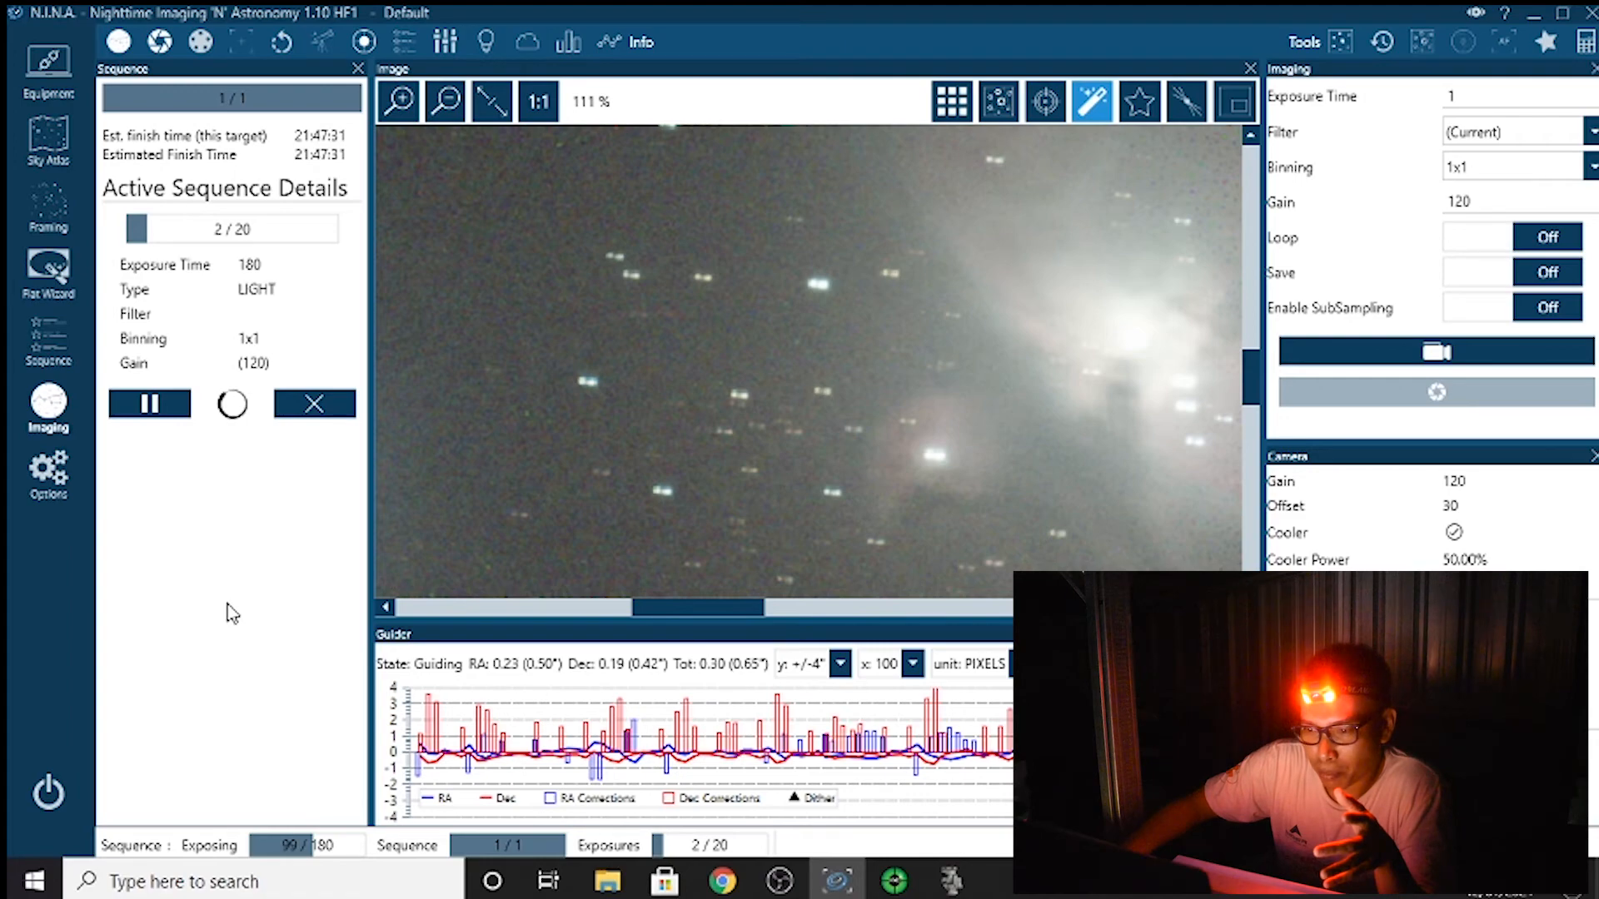
scroll(791, 513, down, 5)
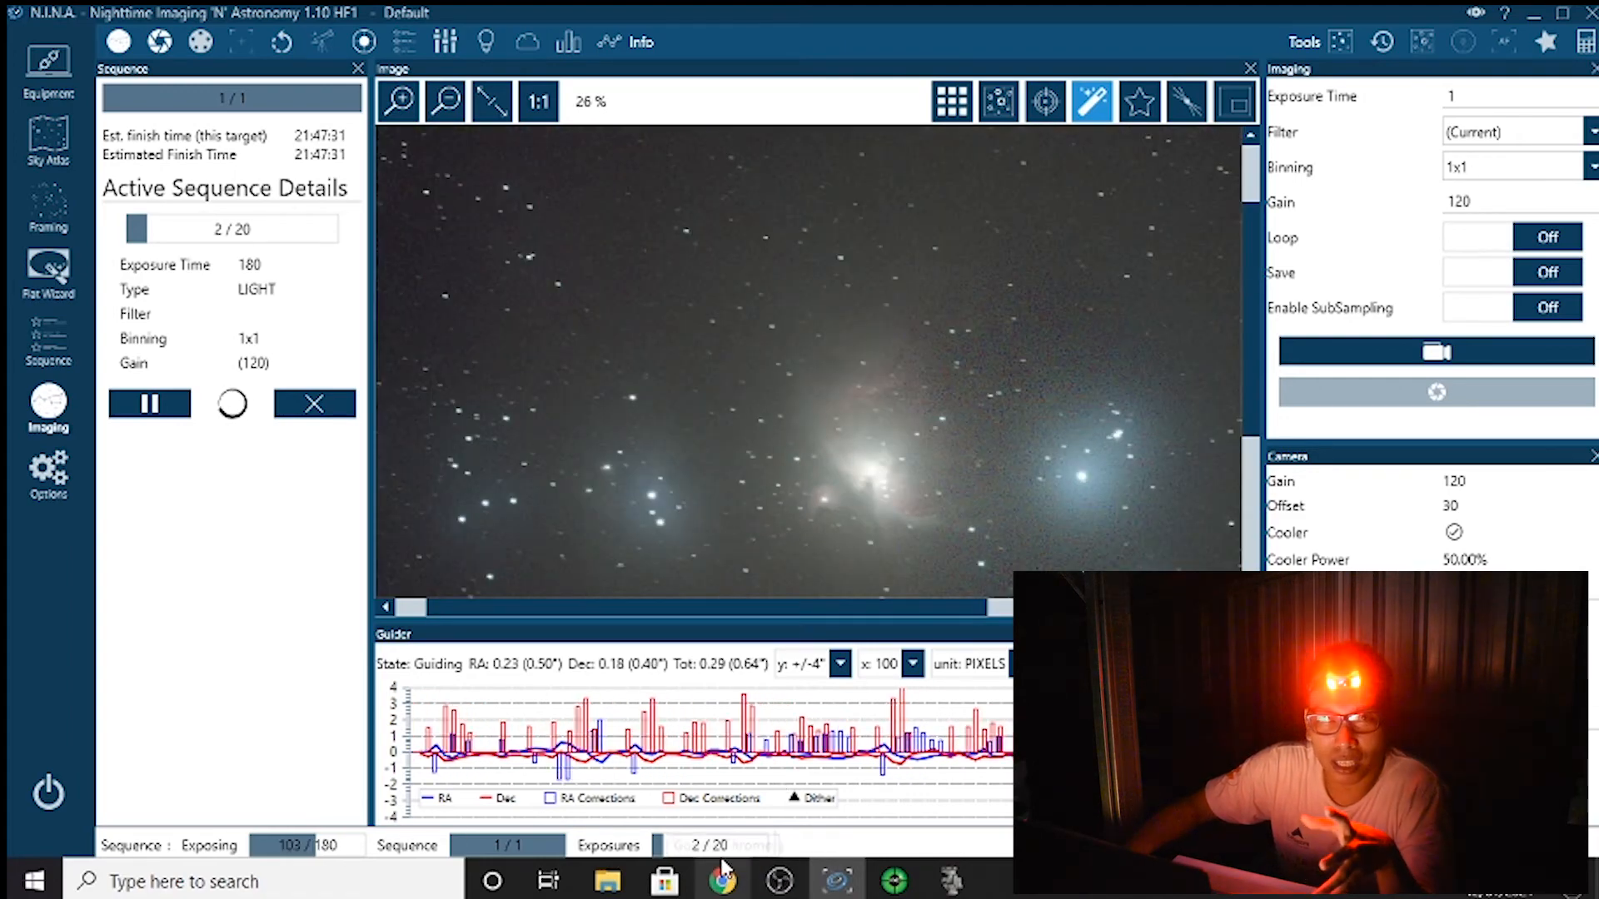
scroll(763, 393, down, 2)
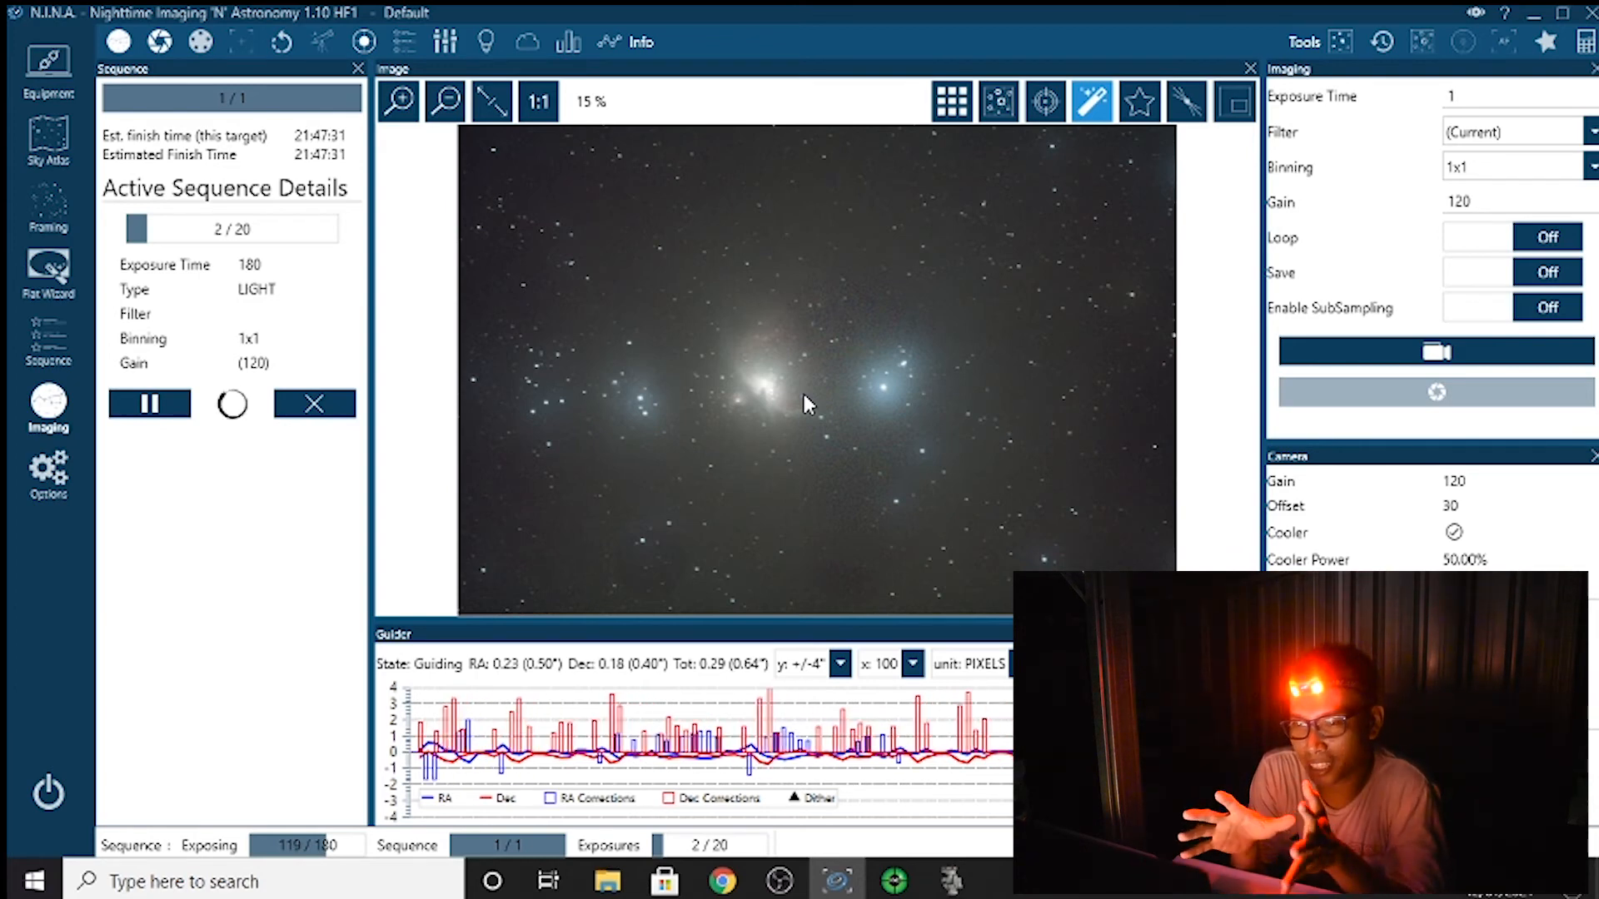
Examine the stars and colour noise around the blue nebulosity in the frame, and switch to PHD2 to check the guiding
scroll(832, 397, up, 4)
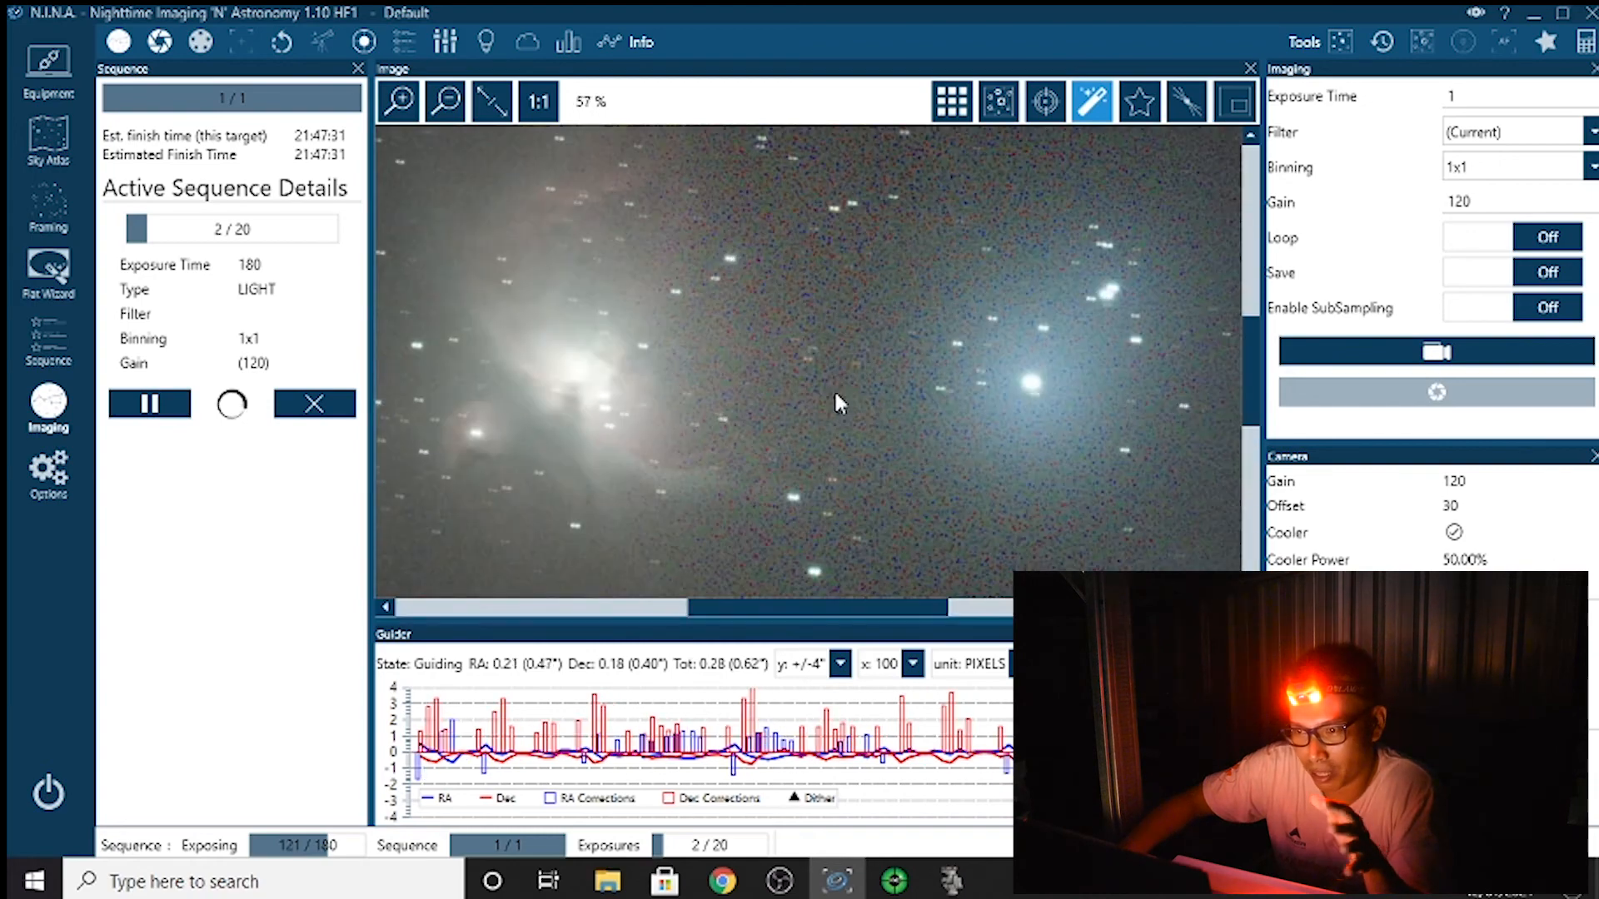
scroll(967, 379, down, 2)
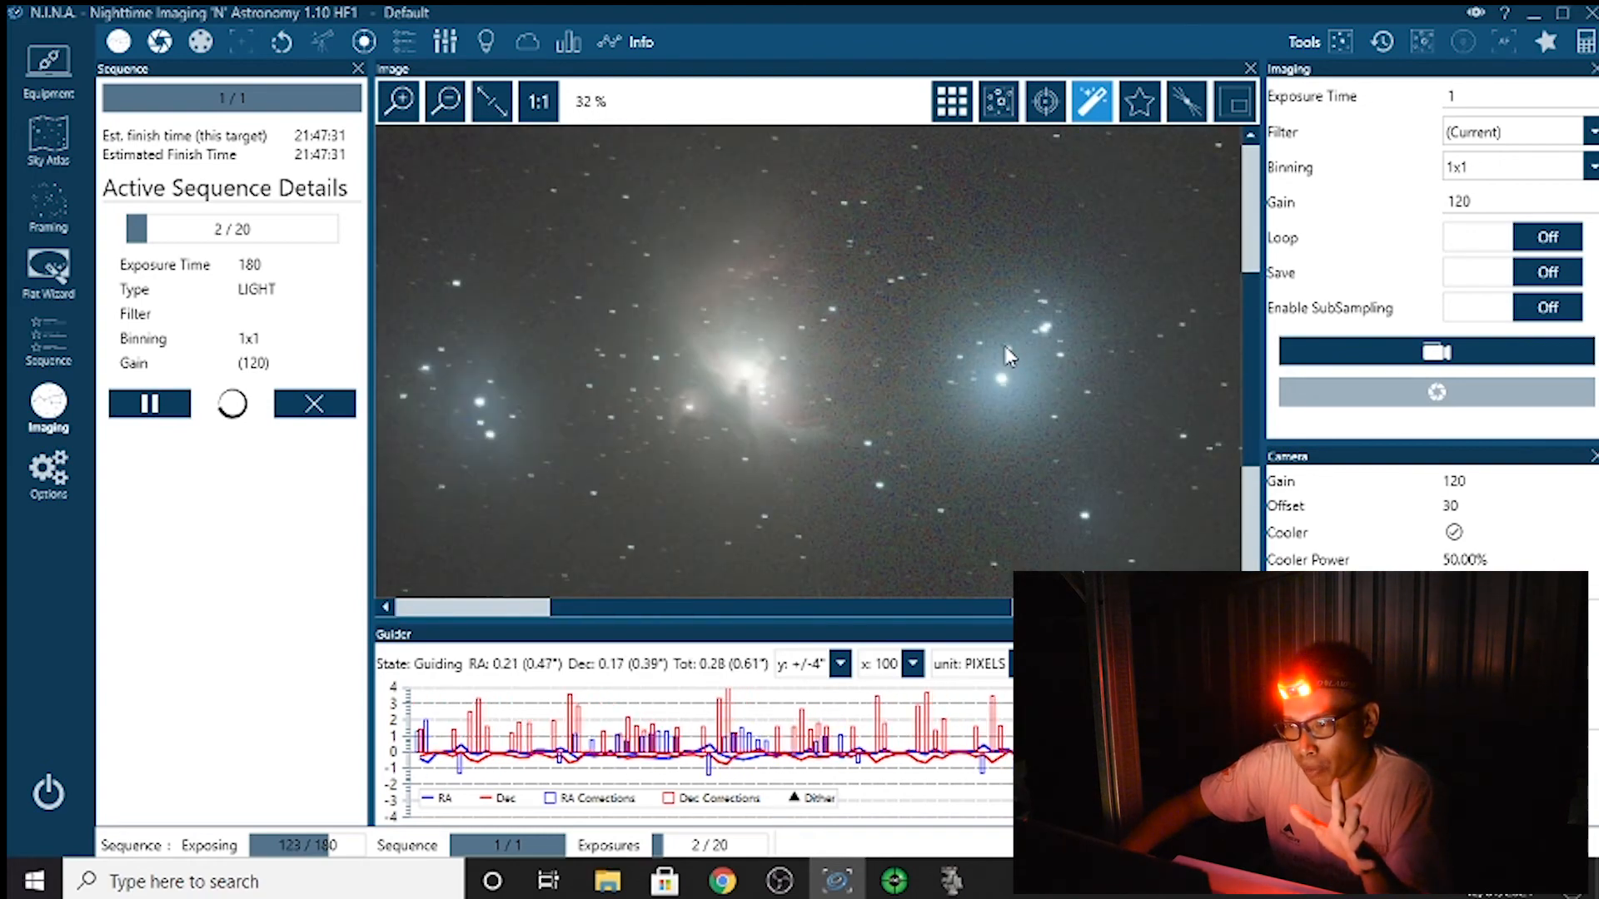
scroll(982, 366, up, 3)
drag(960, 379, 807, 438)
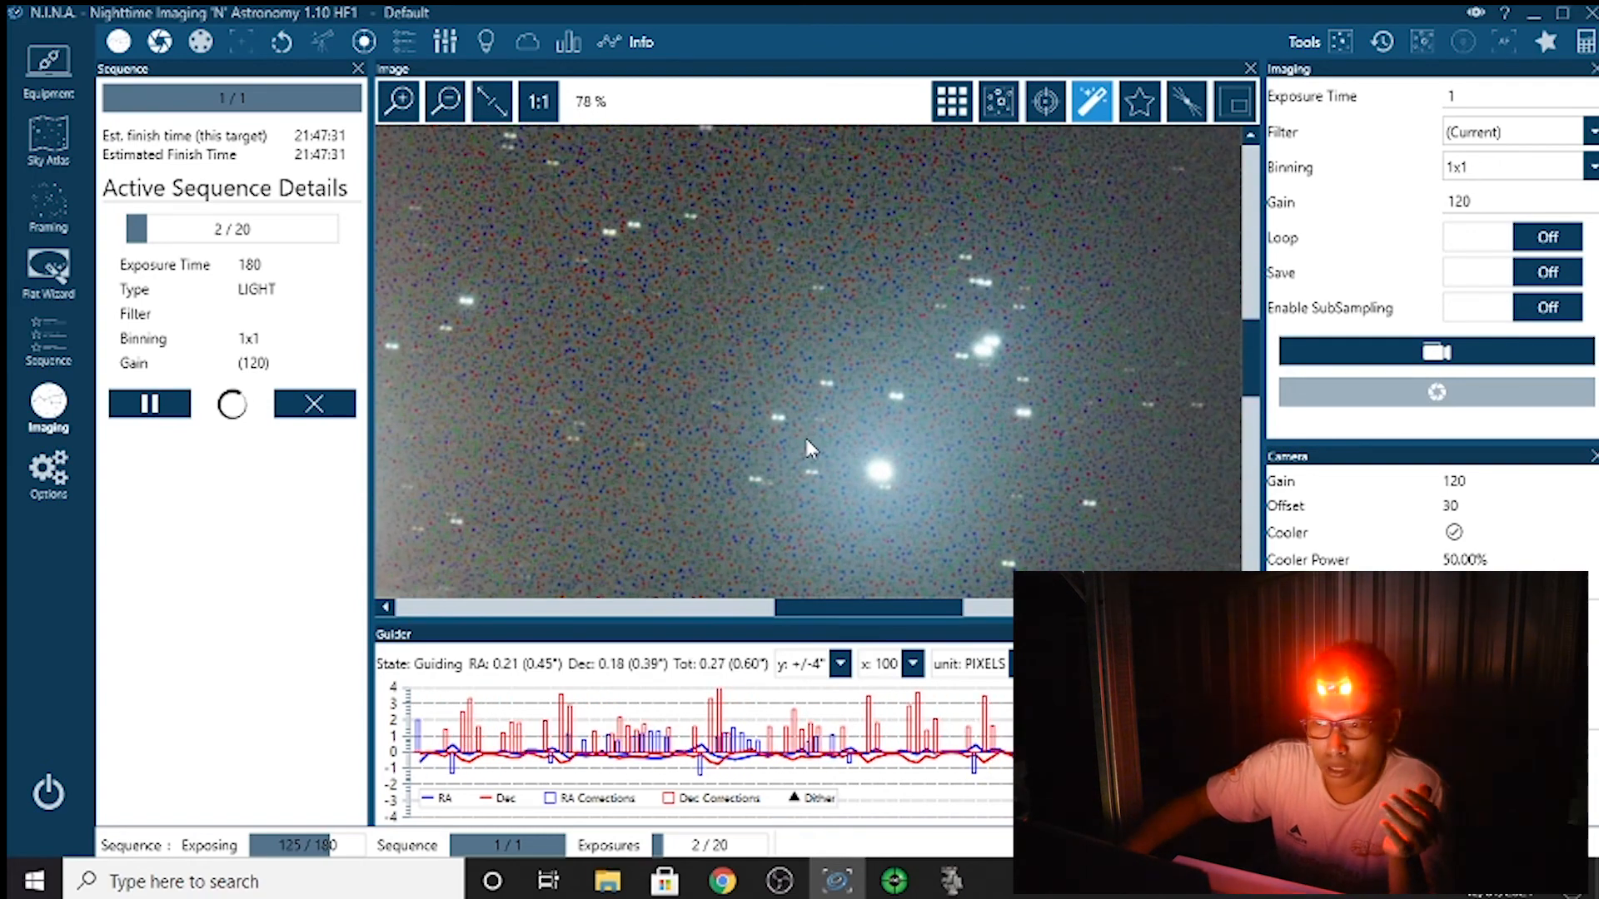
scroll(801, 426, down, 2)
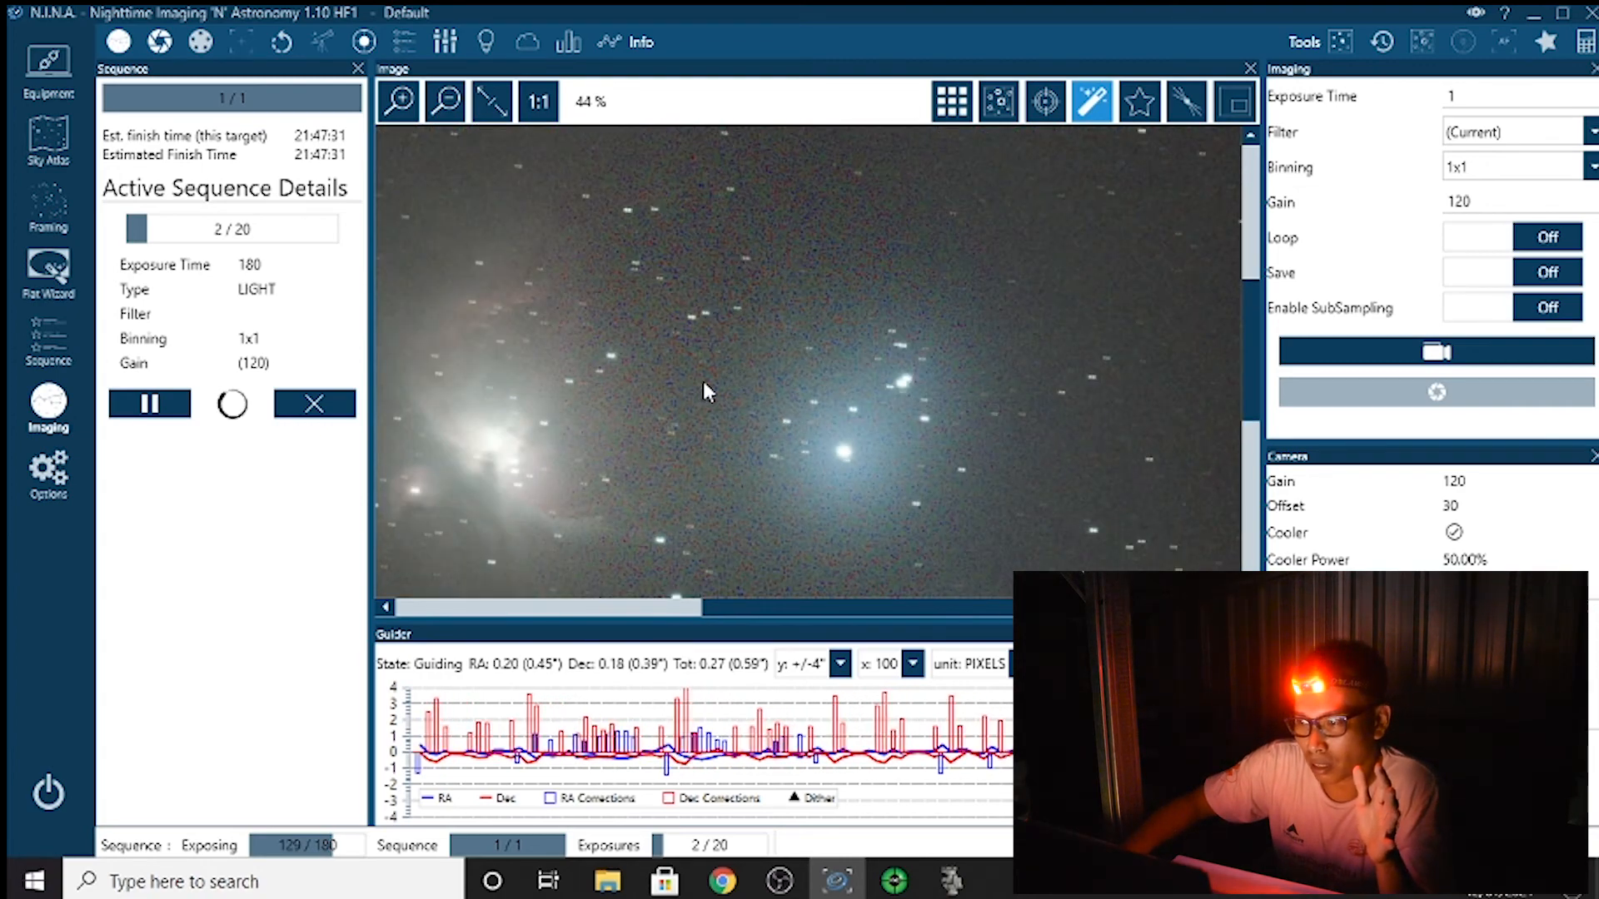
scroll(703, 383, up, 1)
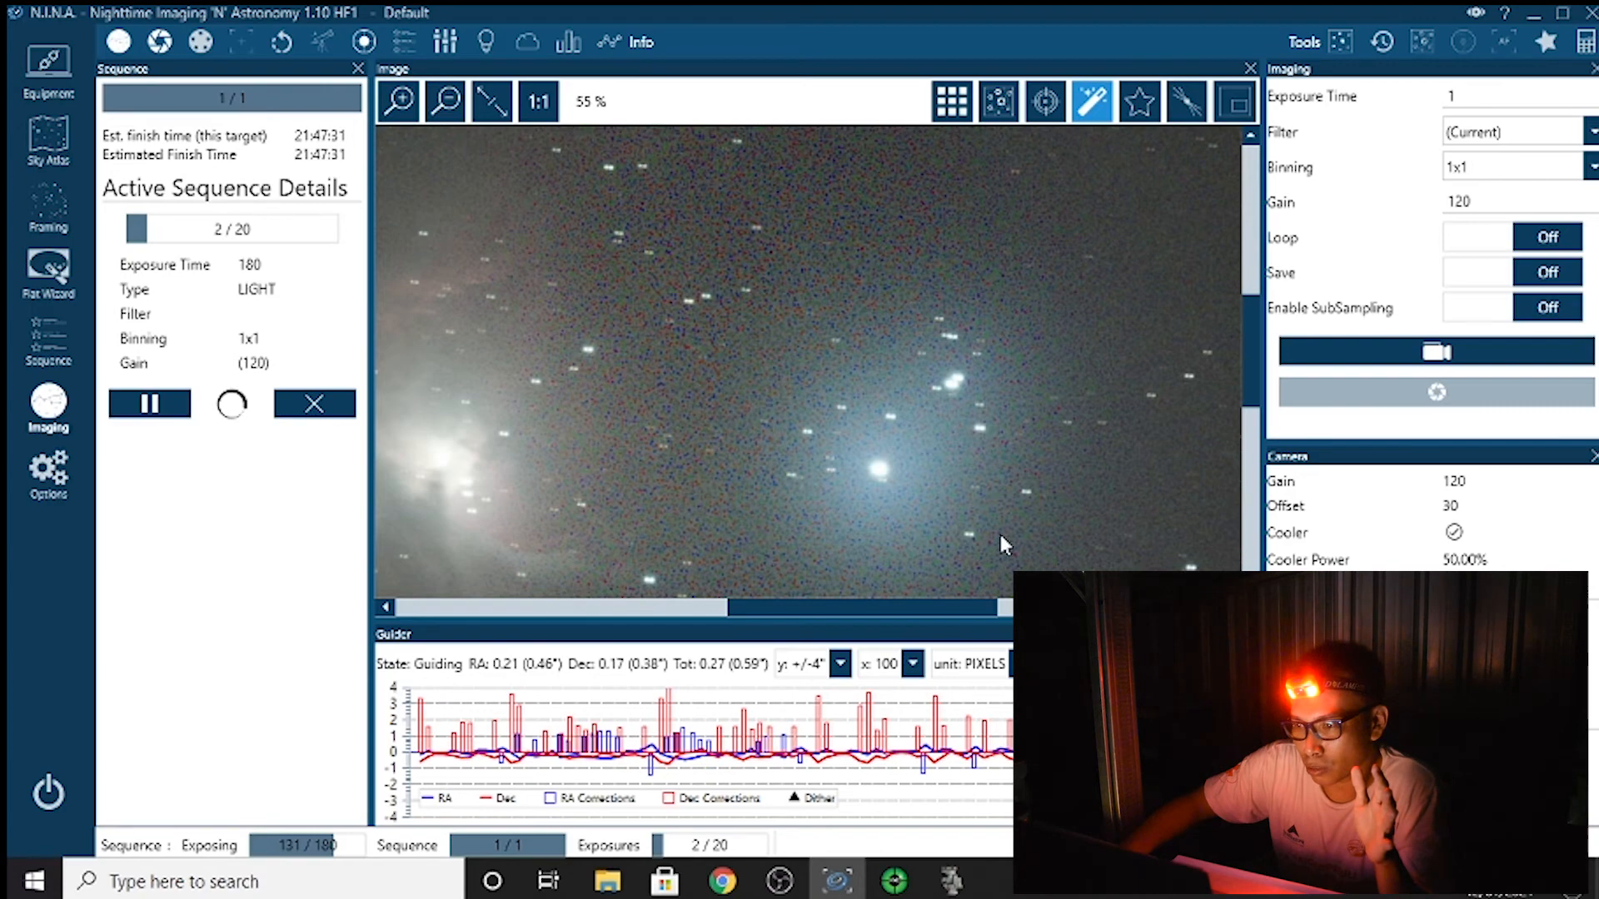
scroll(797, 437, down, 1)
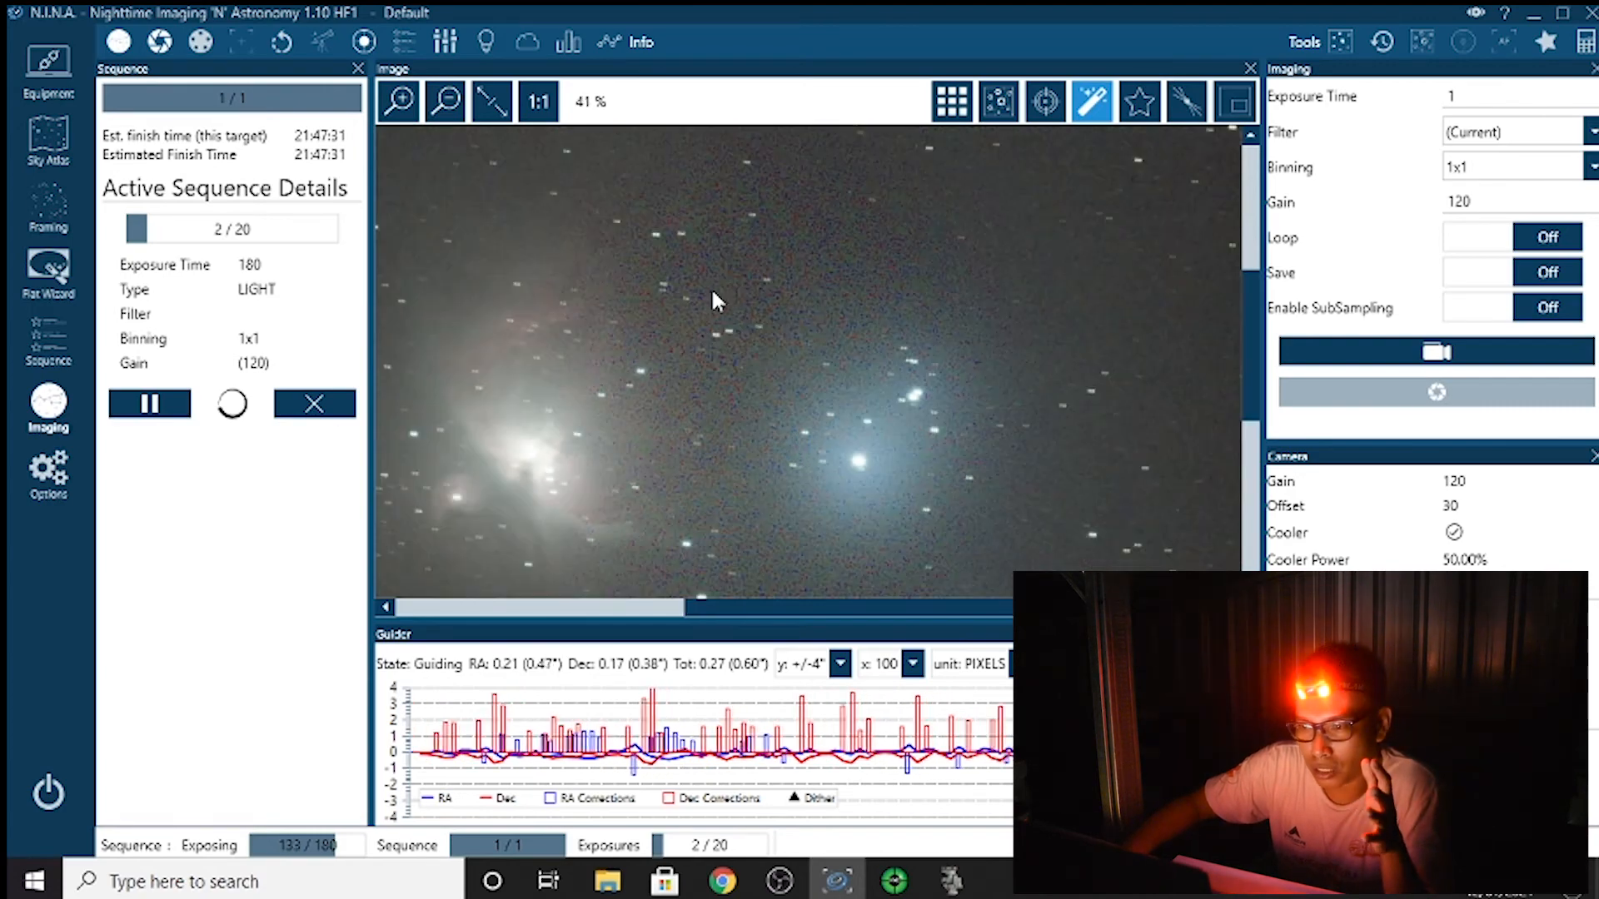
scroll(759, 408, up, 3)
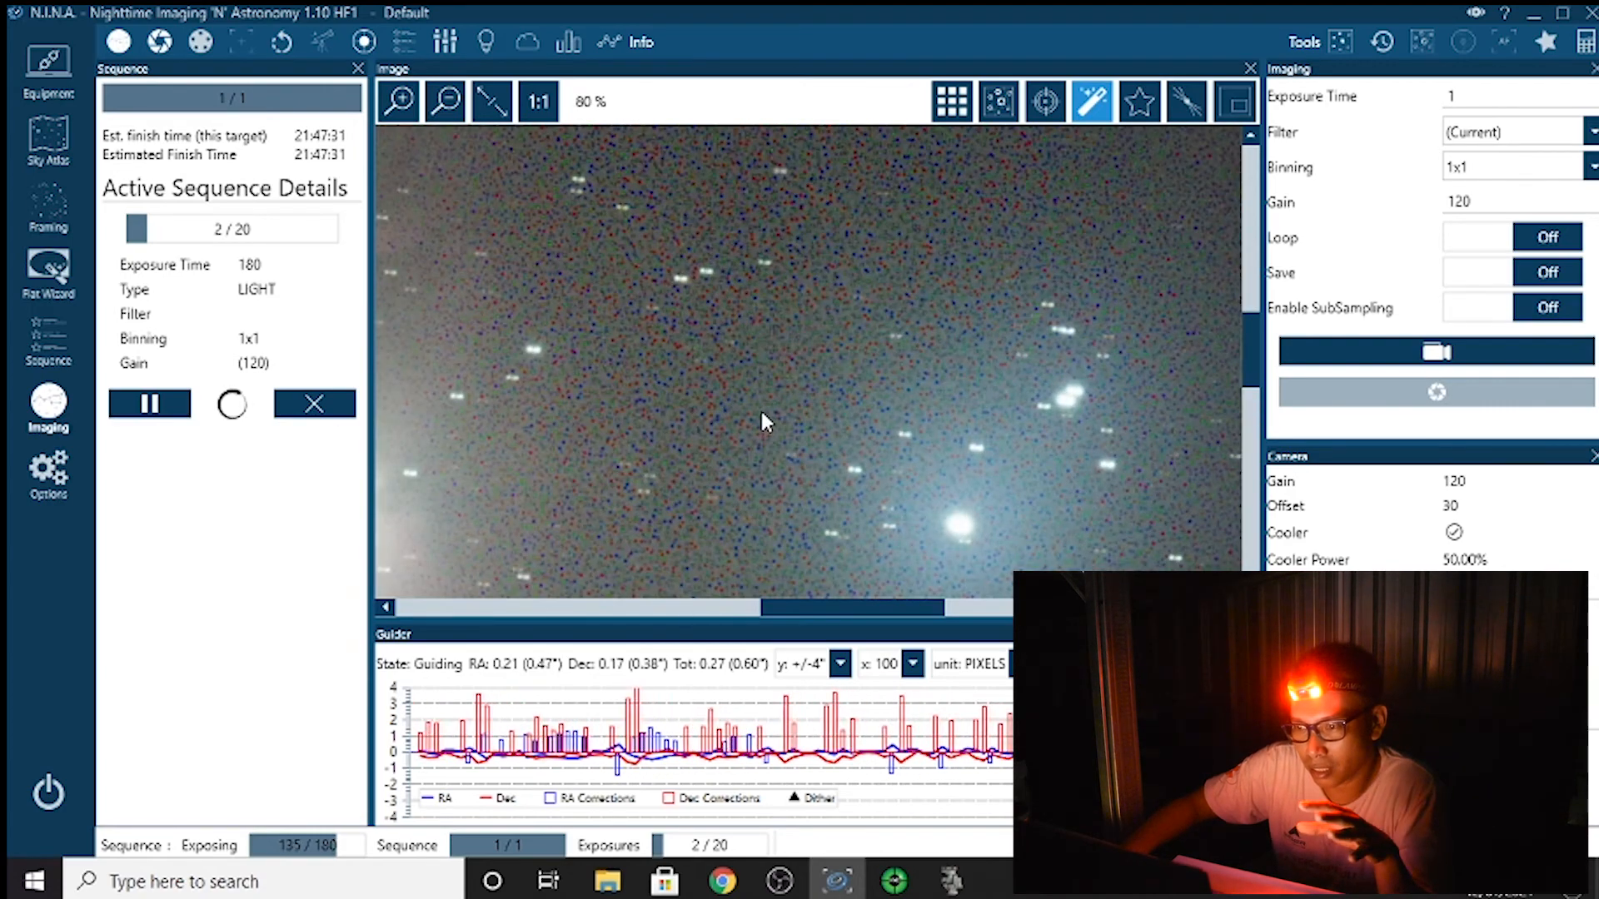
scroll(764, 421, up, 2)
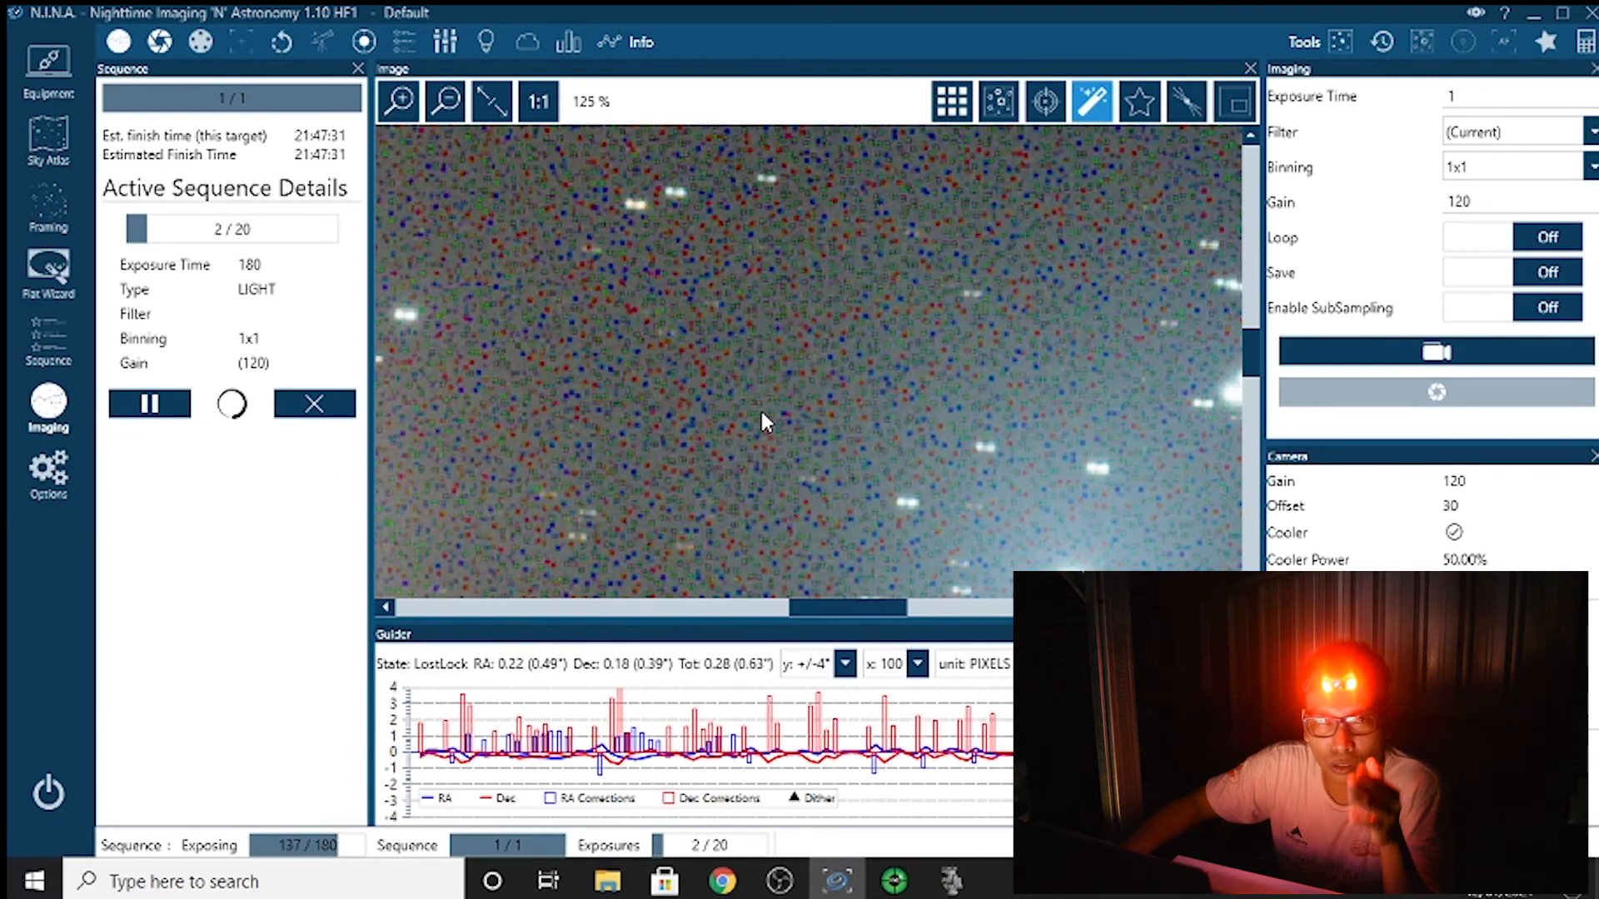
scroll(787, 428, down, 5)
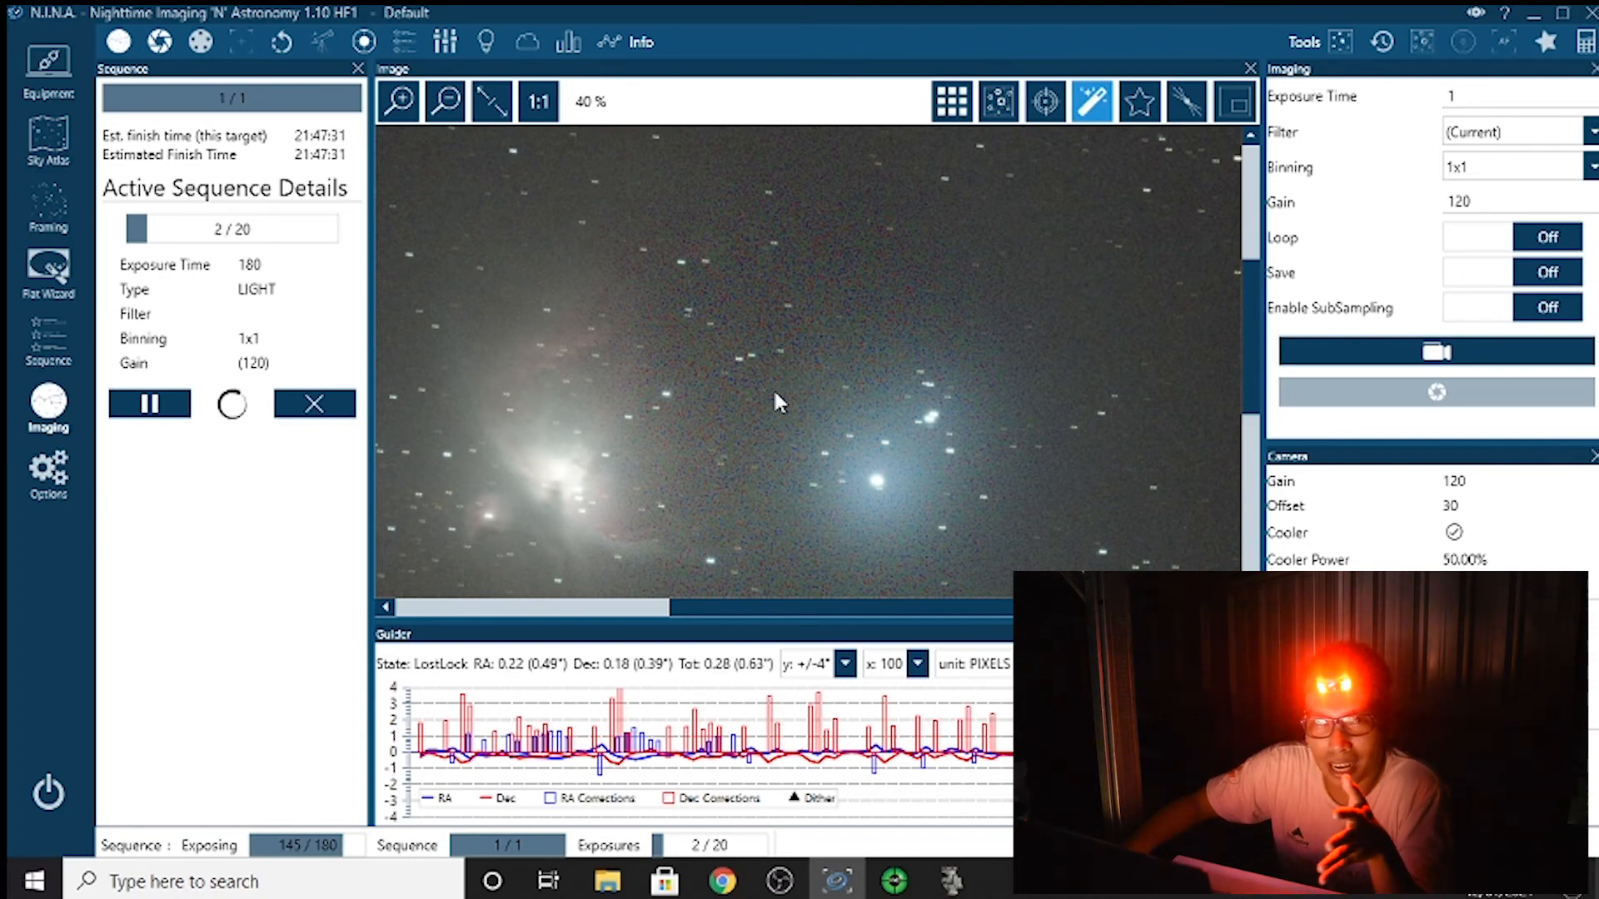
scroll(799, 429, down, 3)
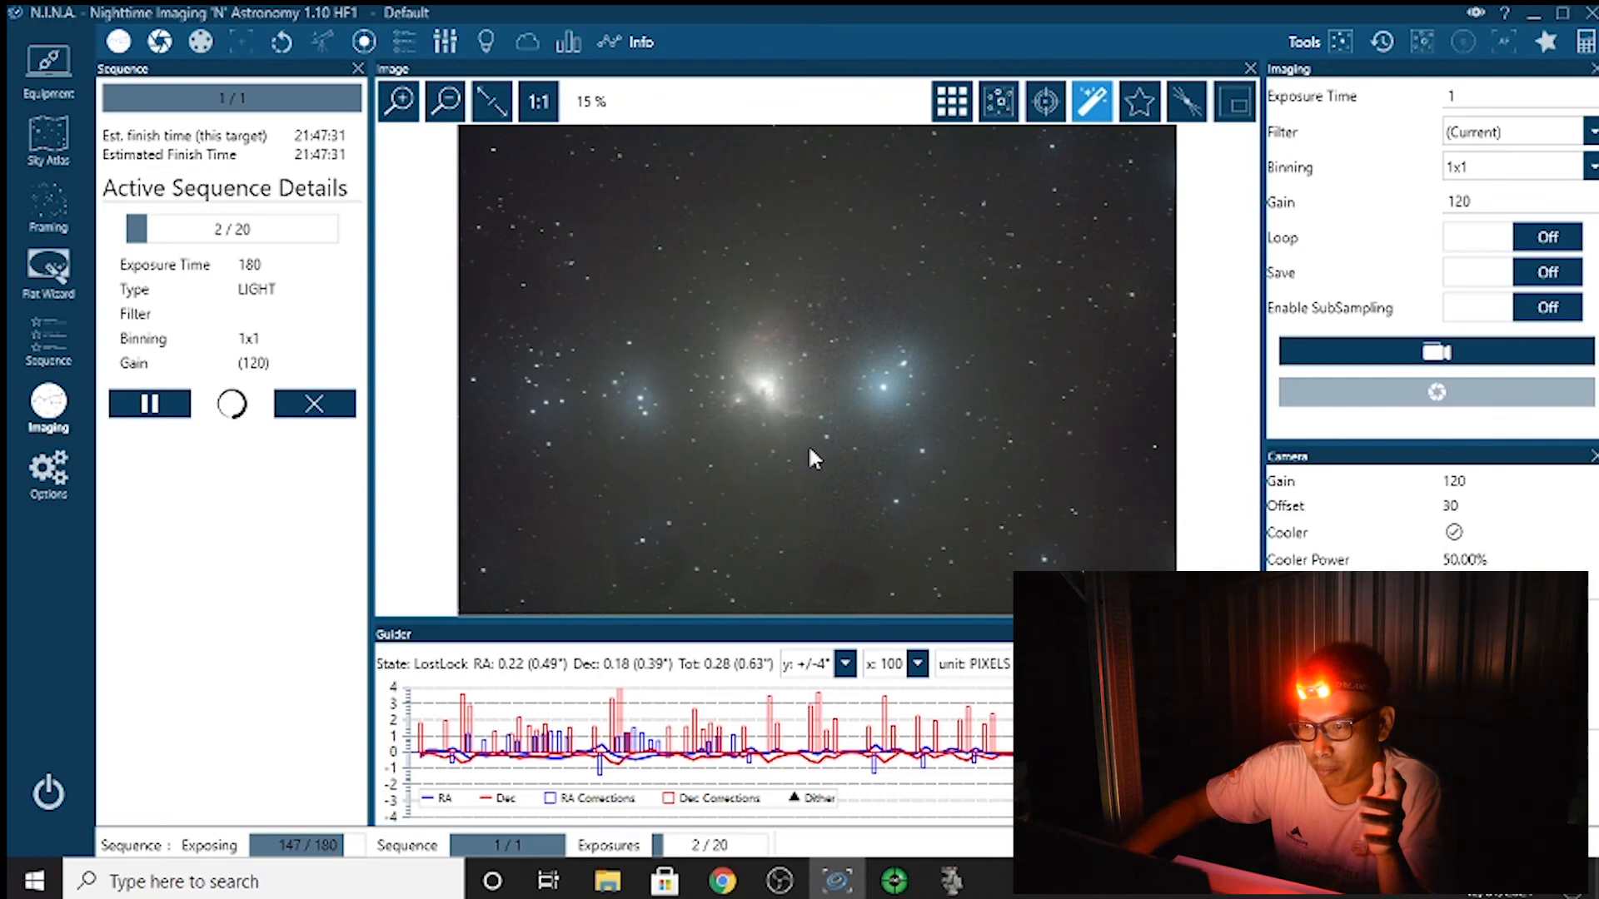
click(896, 879)
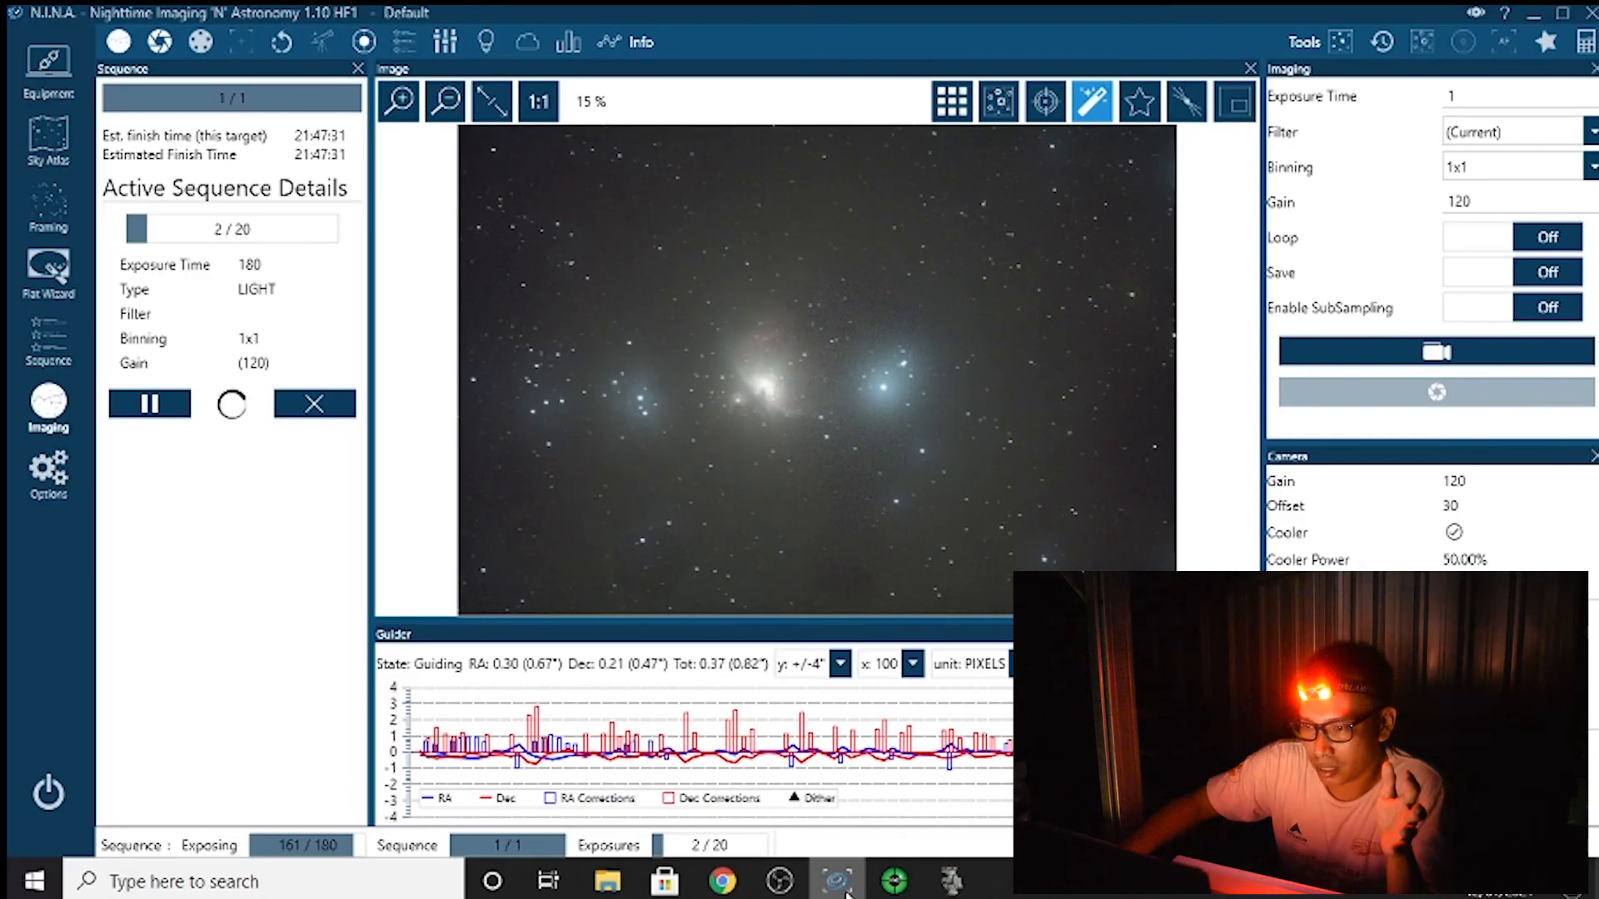
Examine the nebula core and nearby stars in the newest frame in N.I.N.A., checking the dither in PHD2's guiding history before and after
click(837, 881)
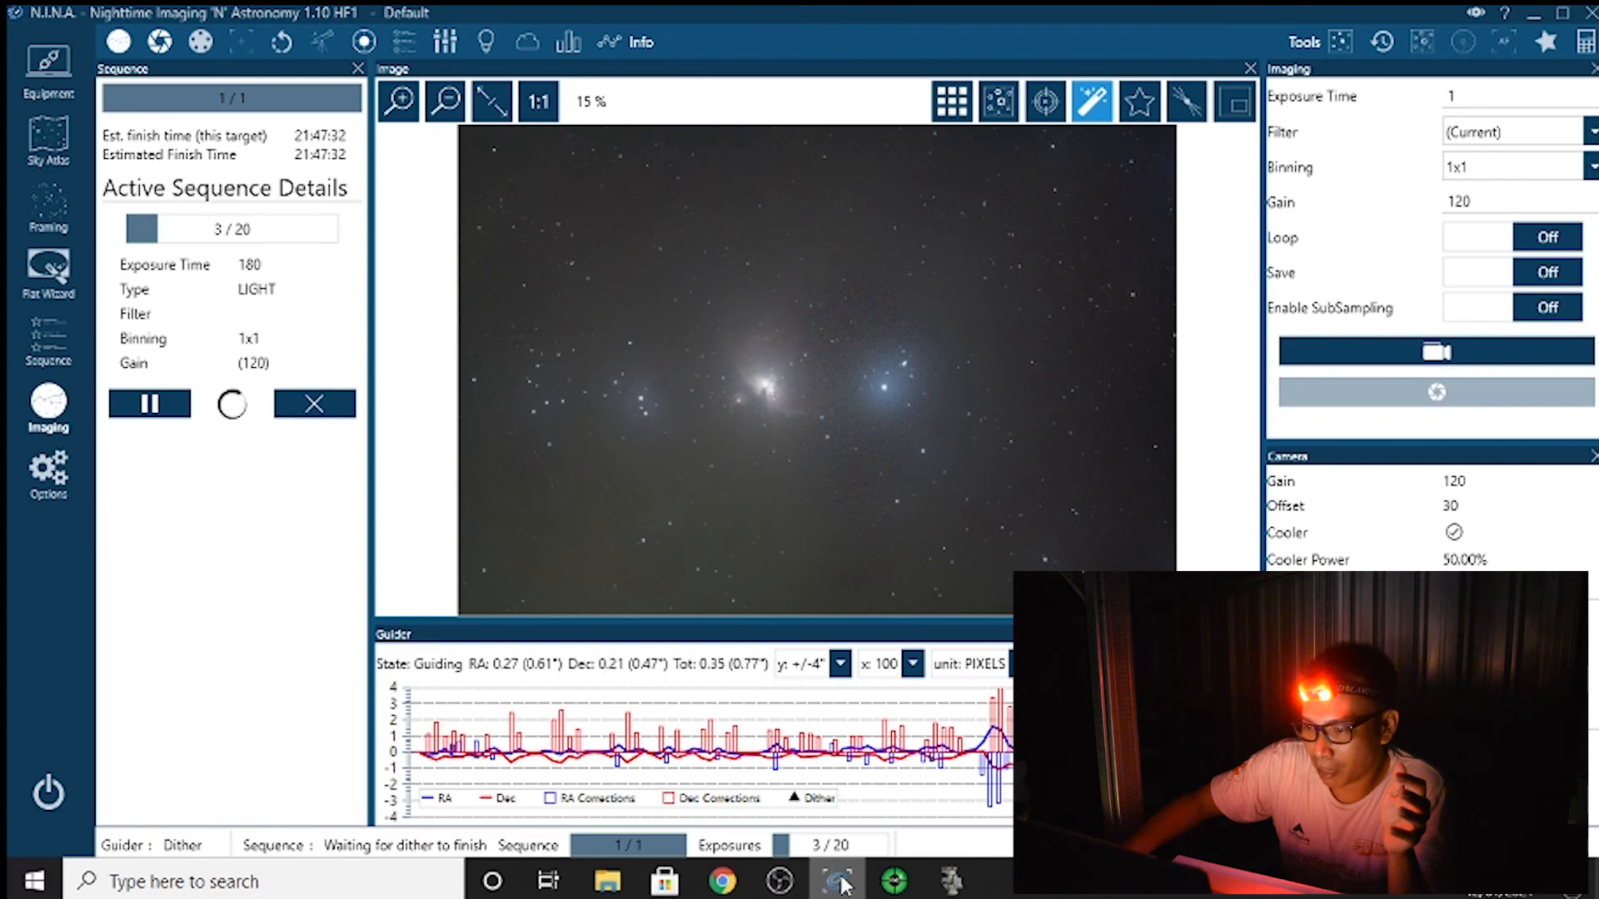
click(906, 890)
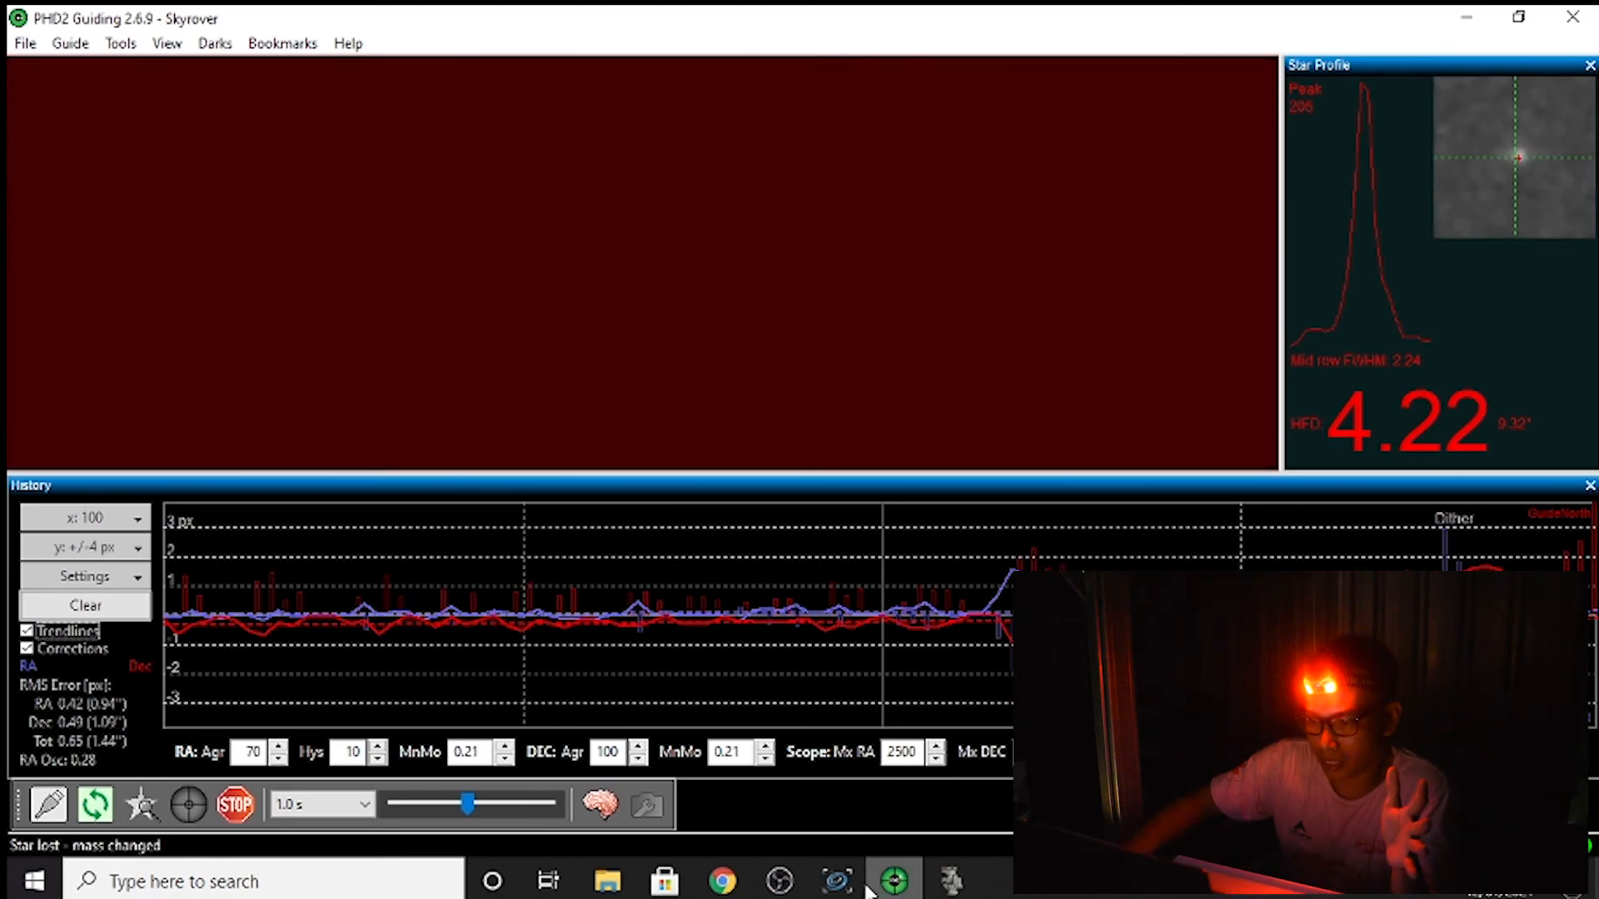
click(837, 881)
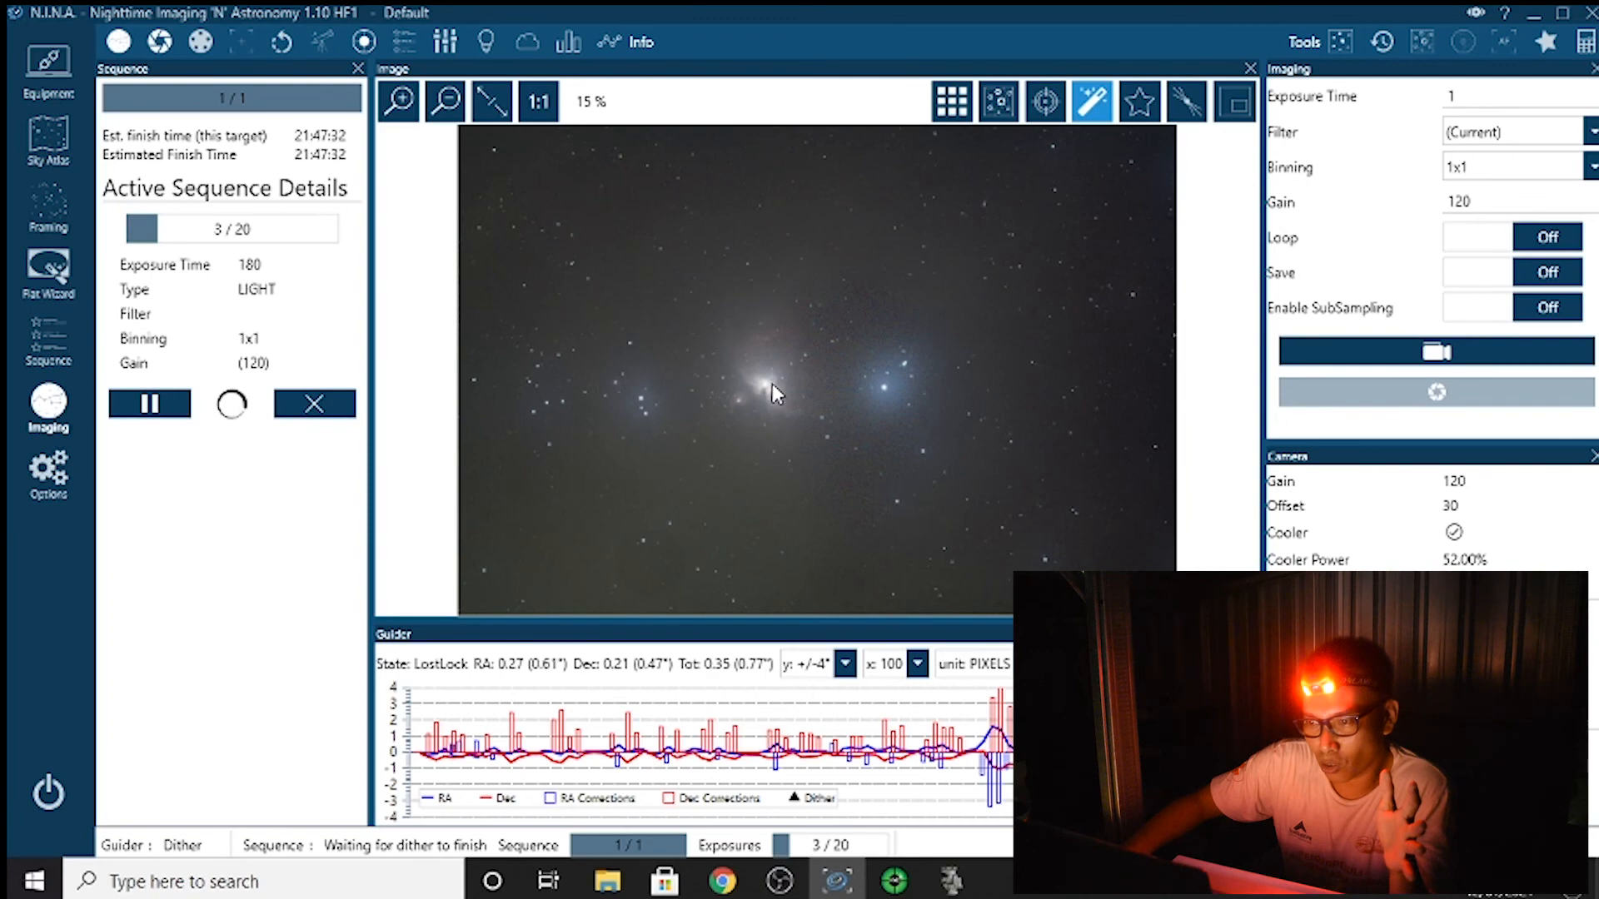
scroll(772, 385, up, 1)
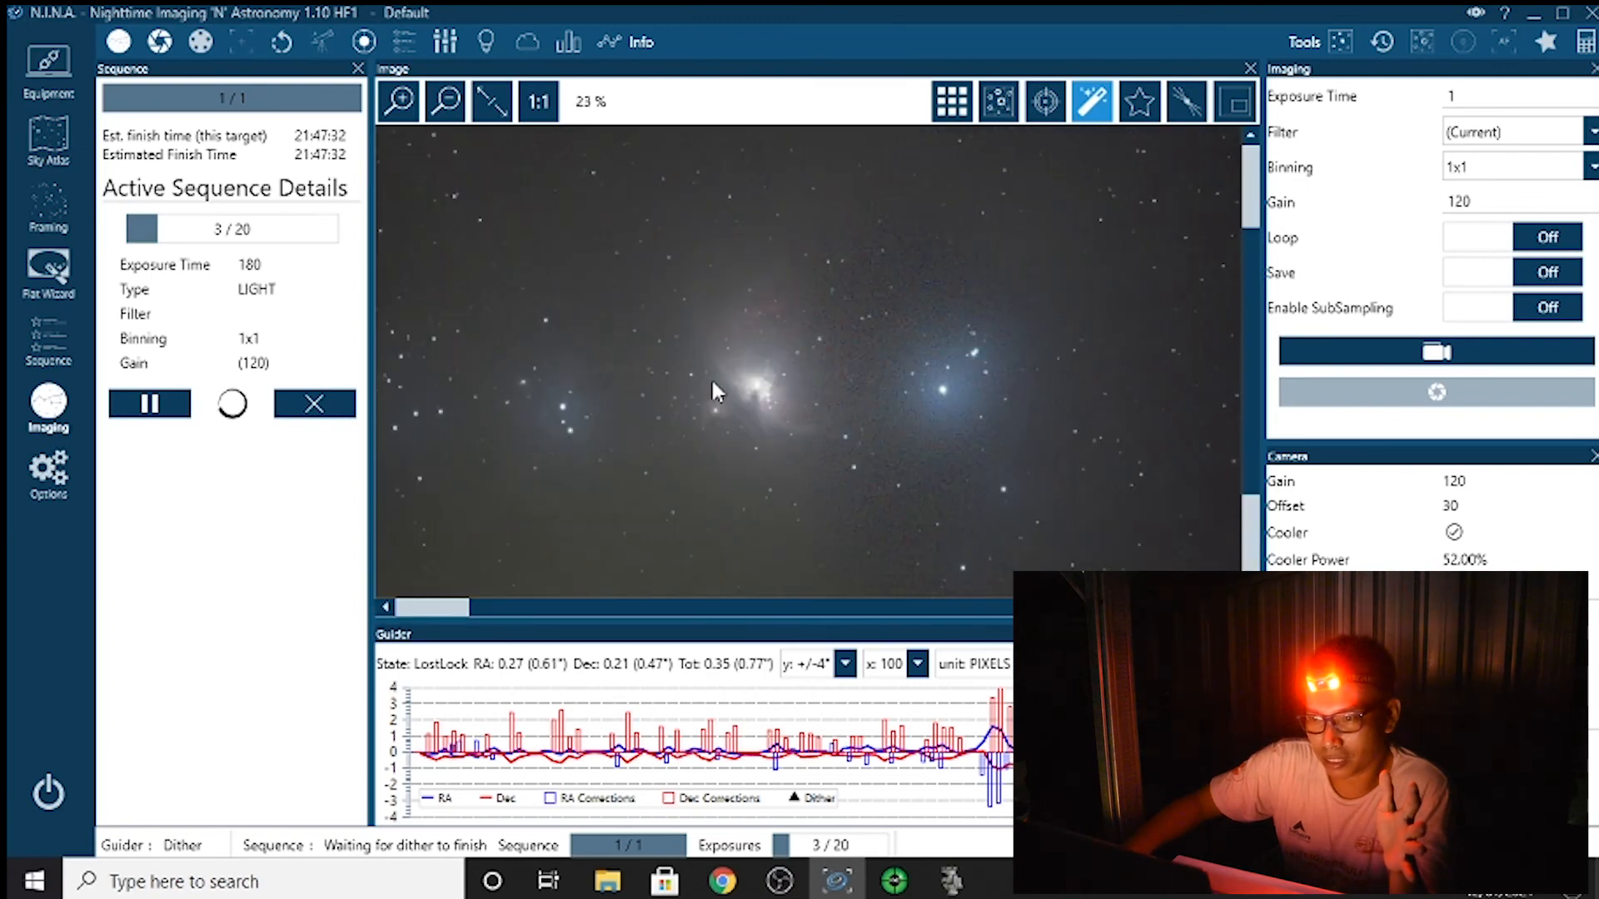
scroll(711, 378, up, 2)
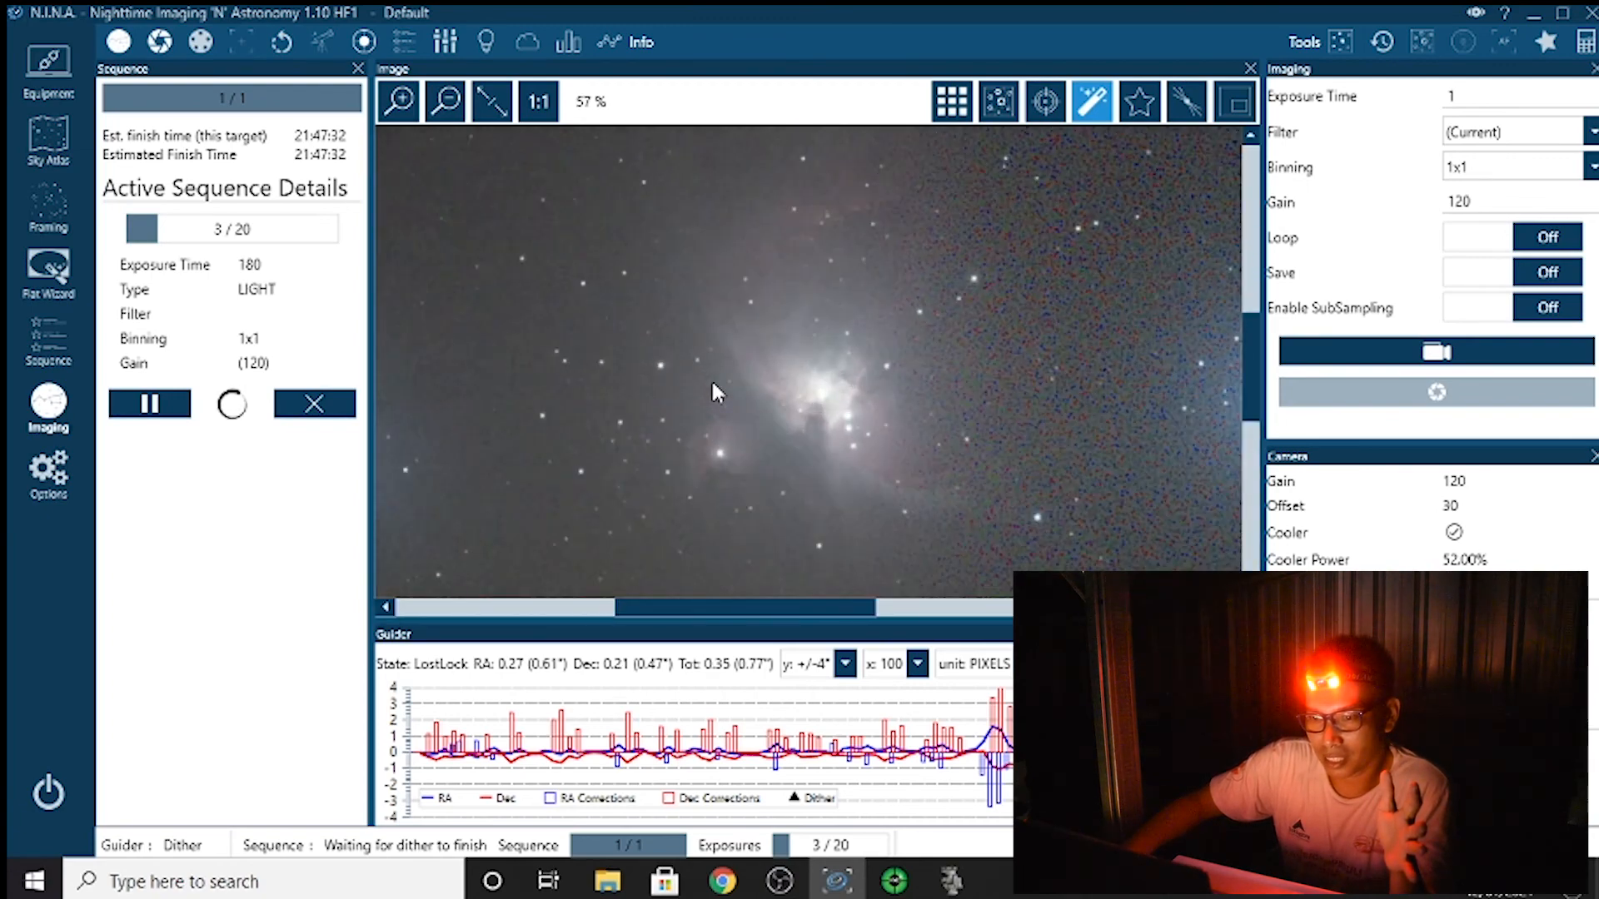
scroll(708, 366, up, 3)
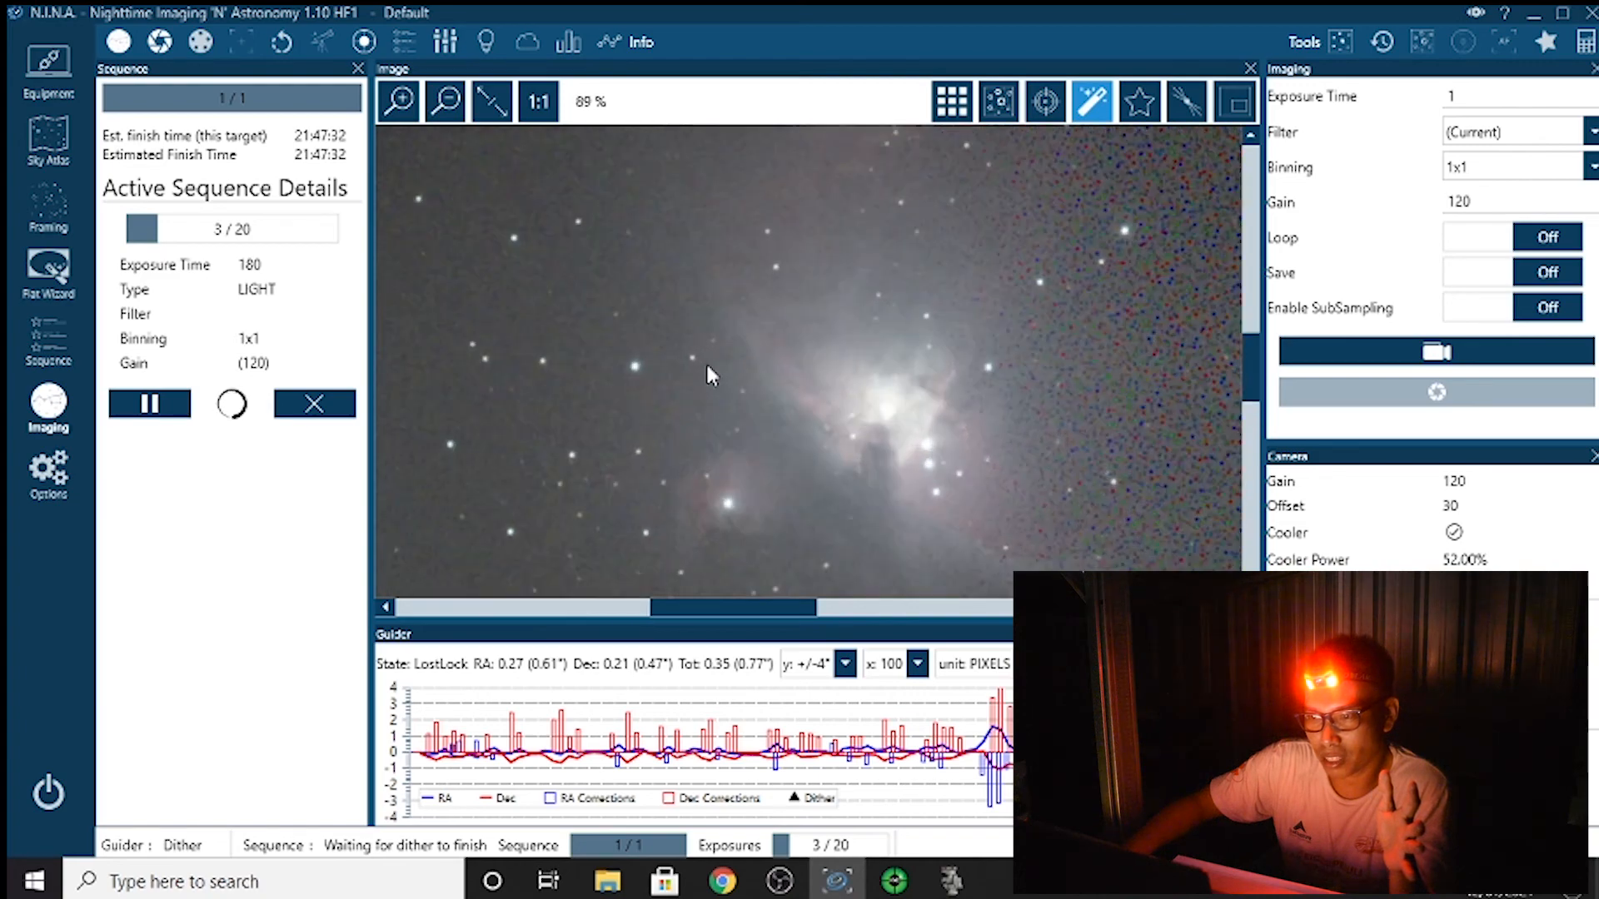
scroll(594, 402, down, 5)
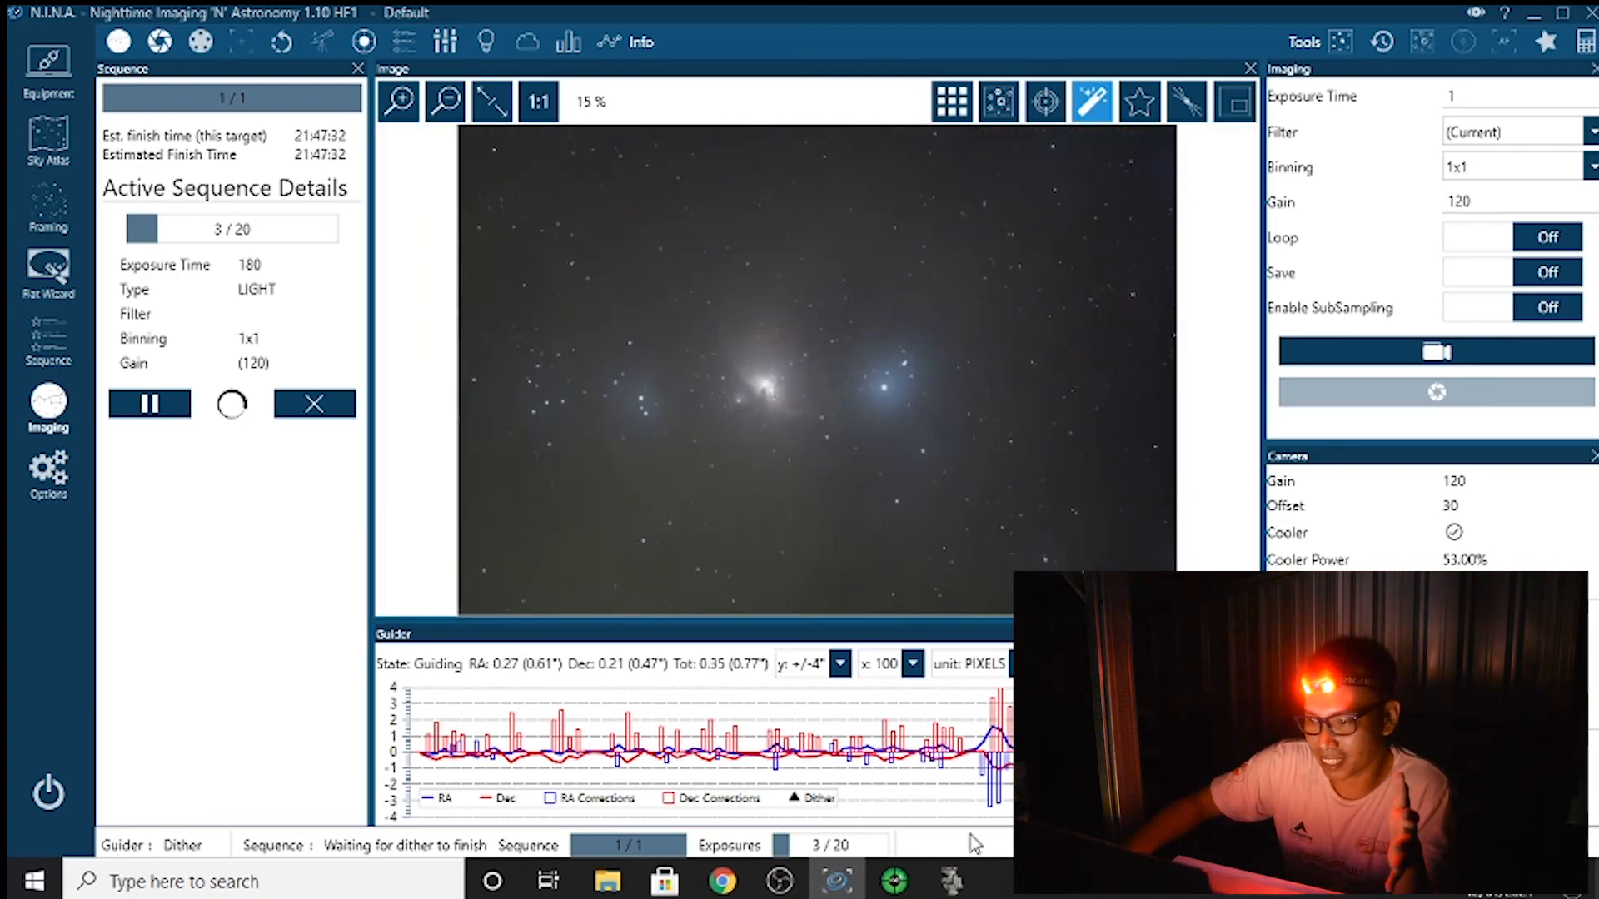
click(895, 881)
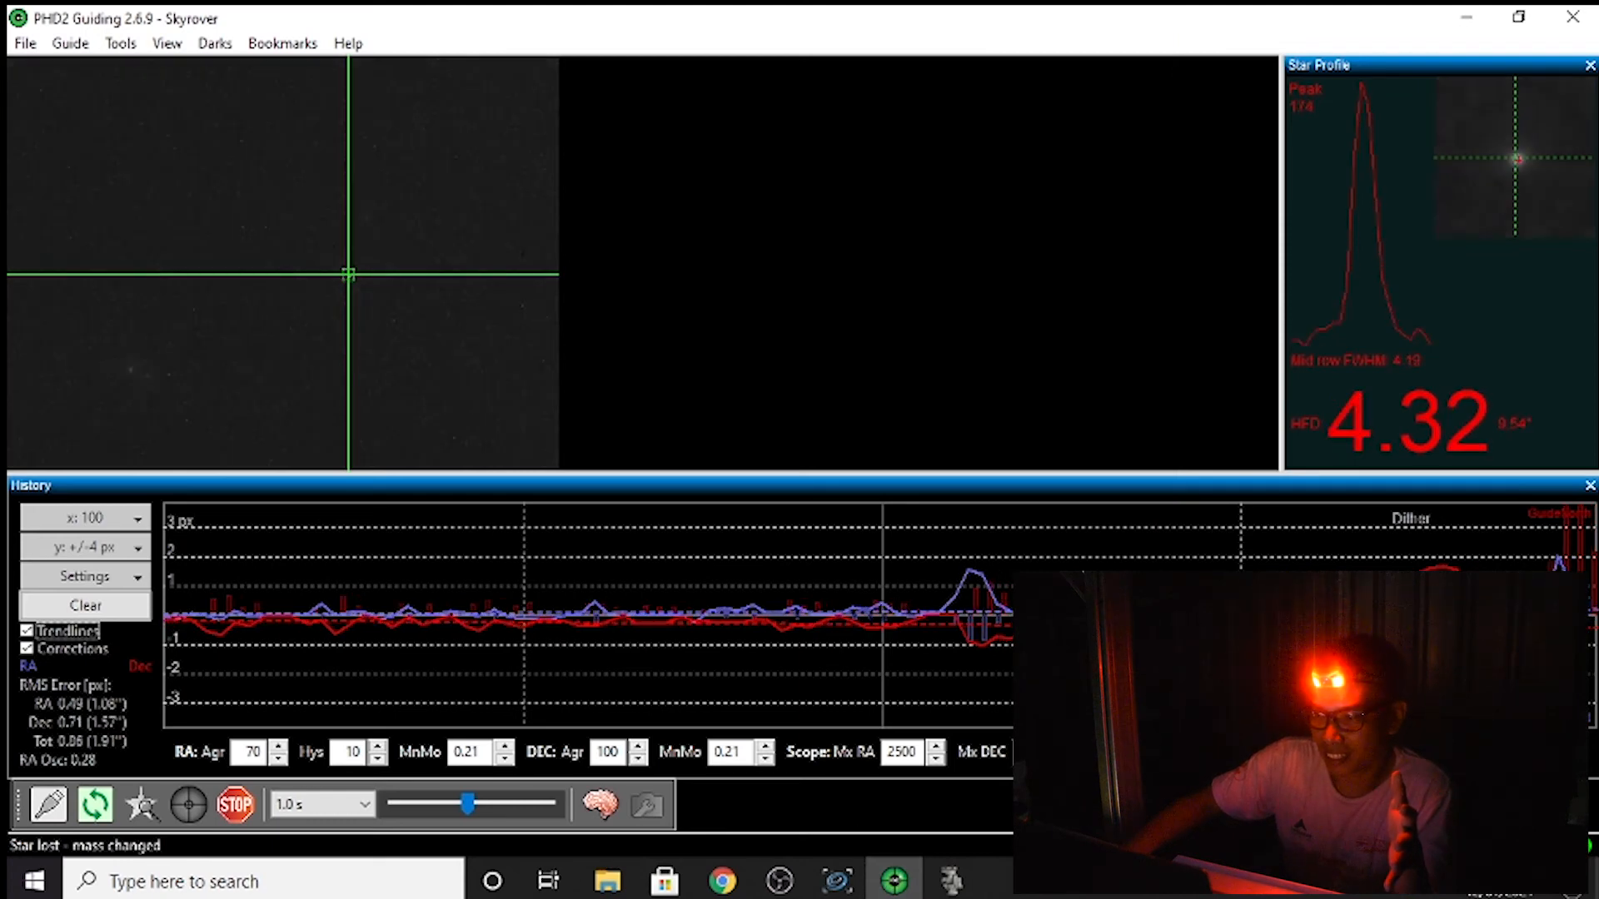